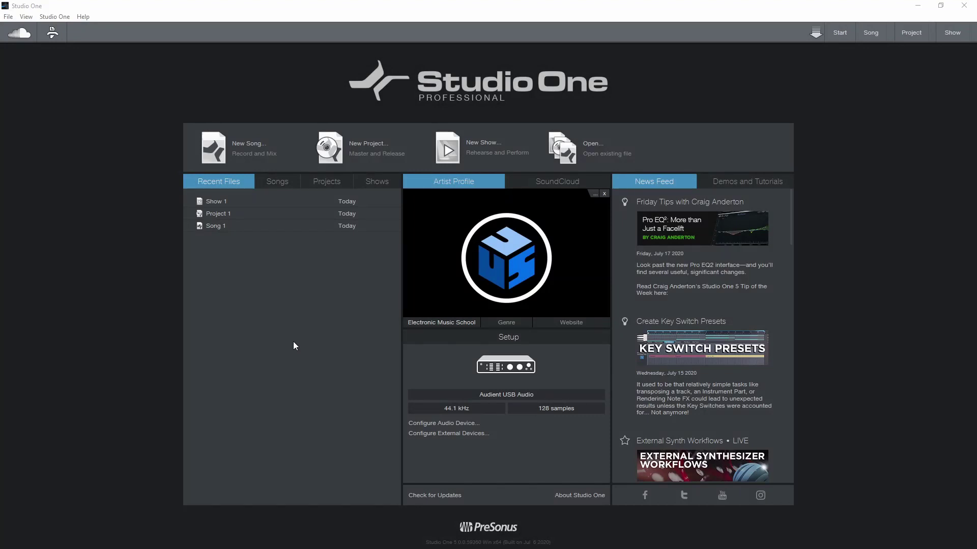
Step: Filter the recent files list by songs, projects and shows, then show all files again
{"action": "left_click", "coordinate": [279, 187]}
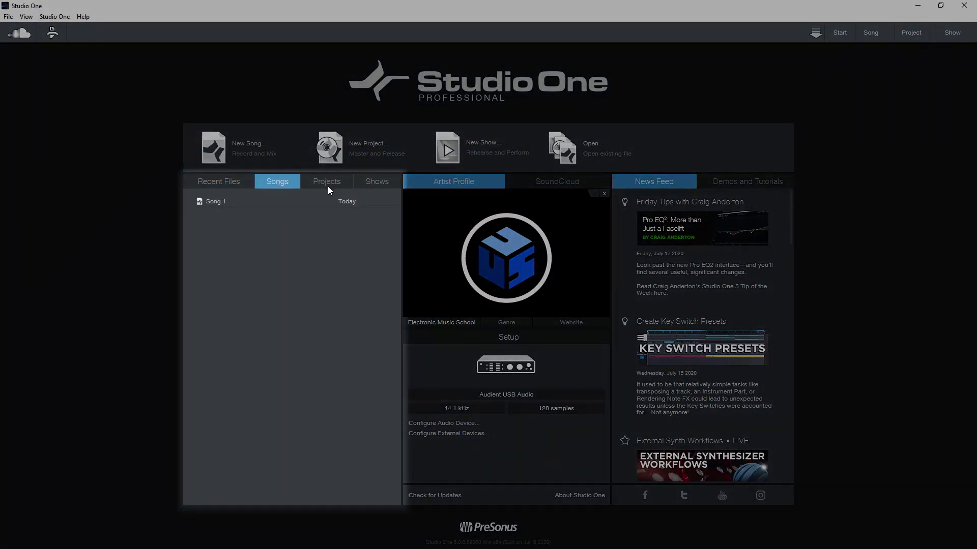
{"action": "left_click", "coordinate": [330, 186]}
{"action": "left_click", "coordinate": [372, 186]}
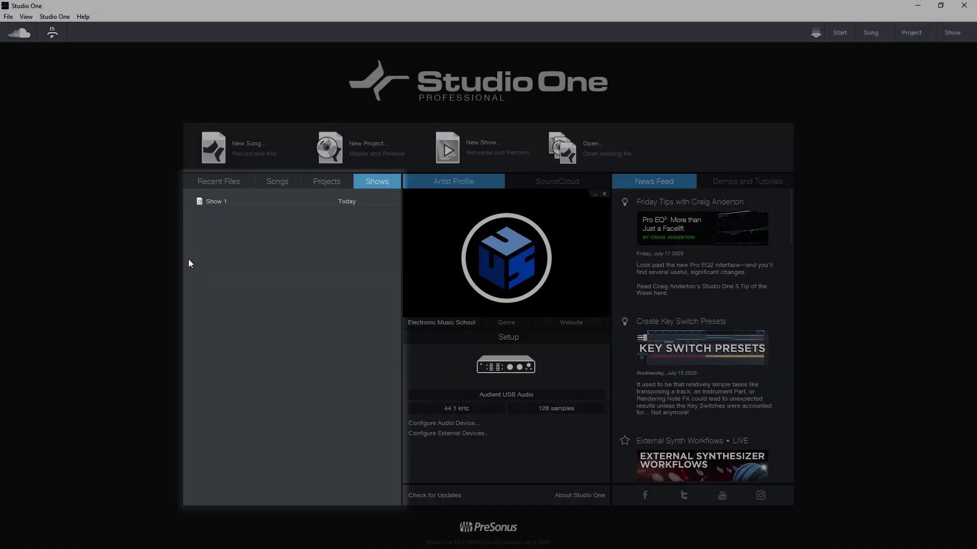
{"action": "left_click", "coordinate": [240, 182]}
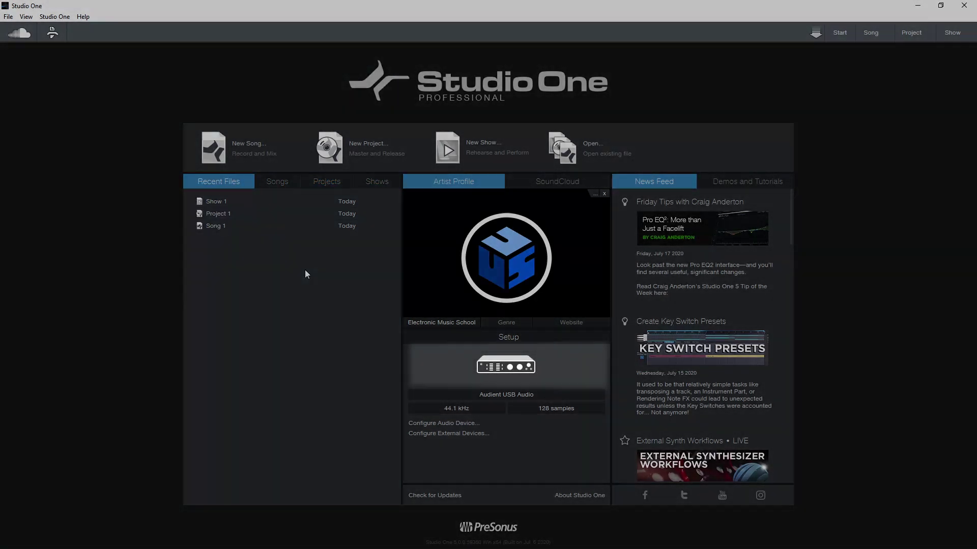
Step: Keep Audient USB Audio as the audio device in the audio setup options
{"action": "left_click", "coordinate": [498, 377]}
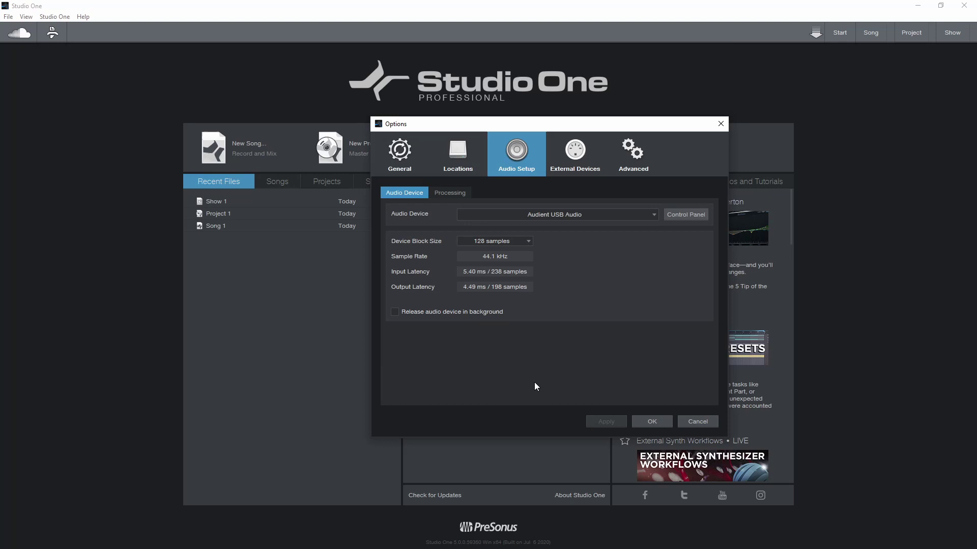
{"action": "left_click", "coordinate": [617, 215]}
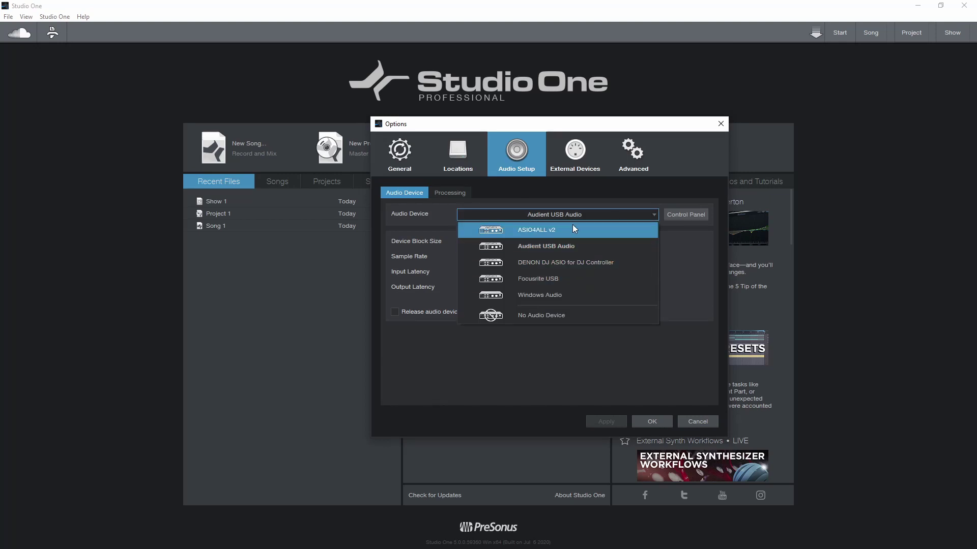
{"action": "left_click", "coordinate": [567, 249]}
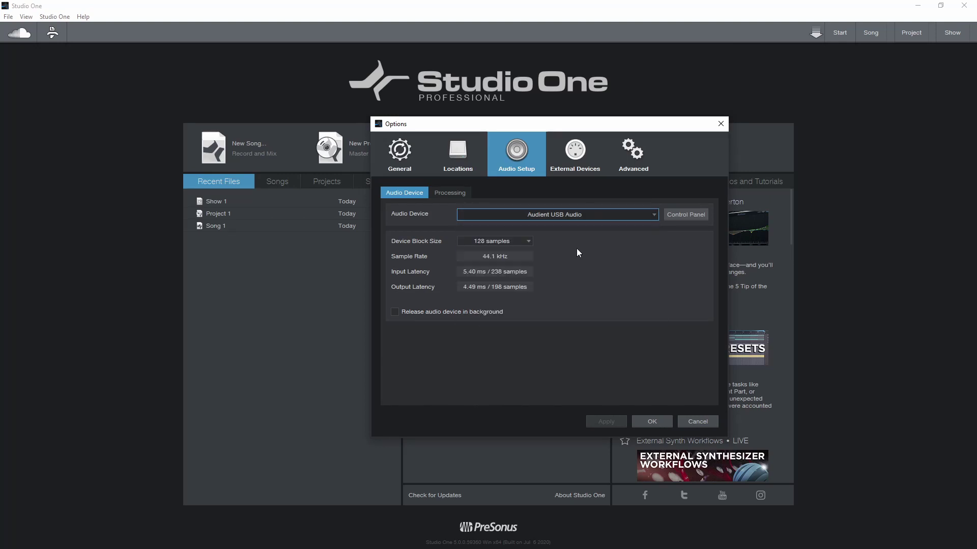
{"action": "left_click", "coordinate": [664, 425]}
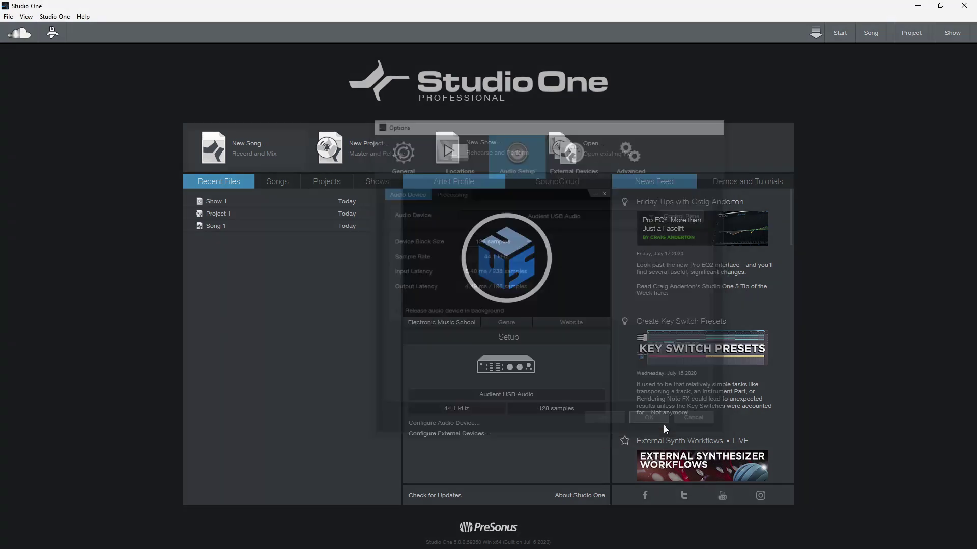
Step: Start a new empty song titled 'Song 2', saved in the Songs folder
{"action": "left_click", "coordinate": [248, 147]}
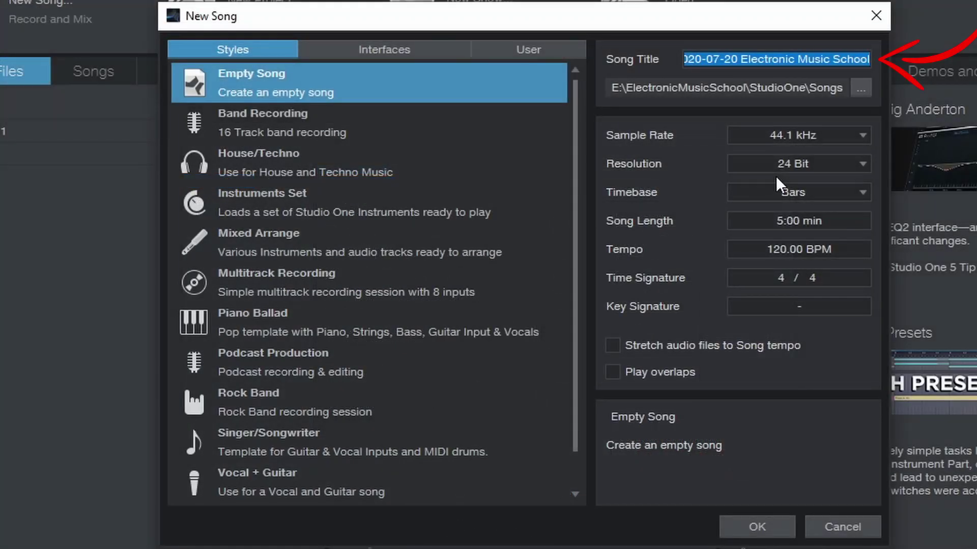
{"action": "type", "text": "Song 2"}
{"action": "key", "text": "Return"}
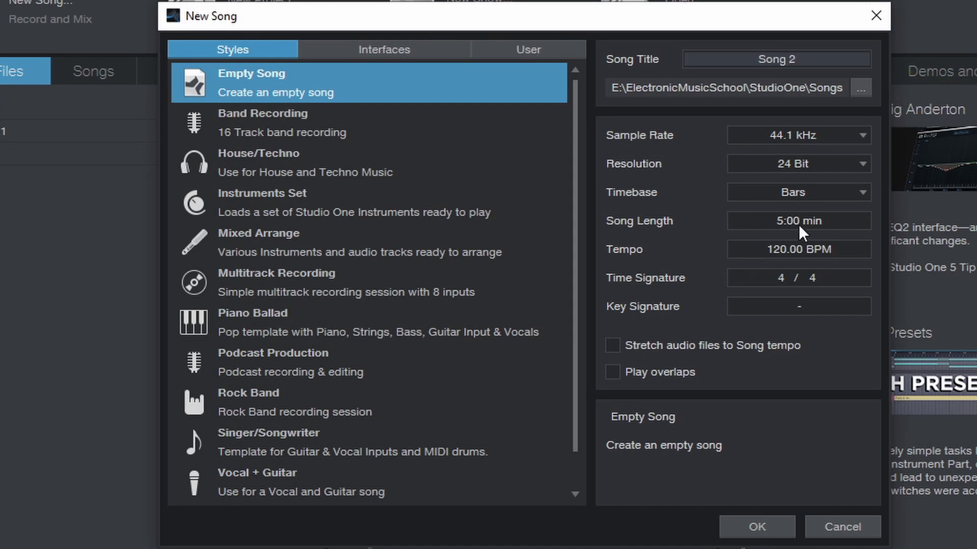
{"action": "left_click", "coordinate": [860, 87]}
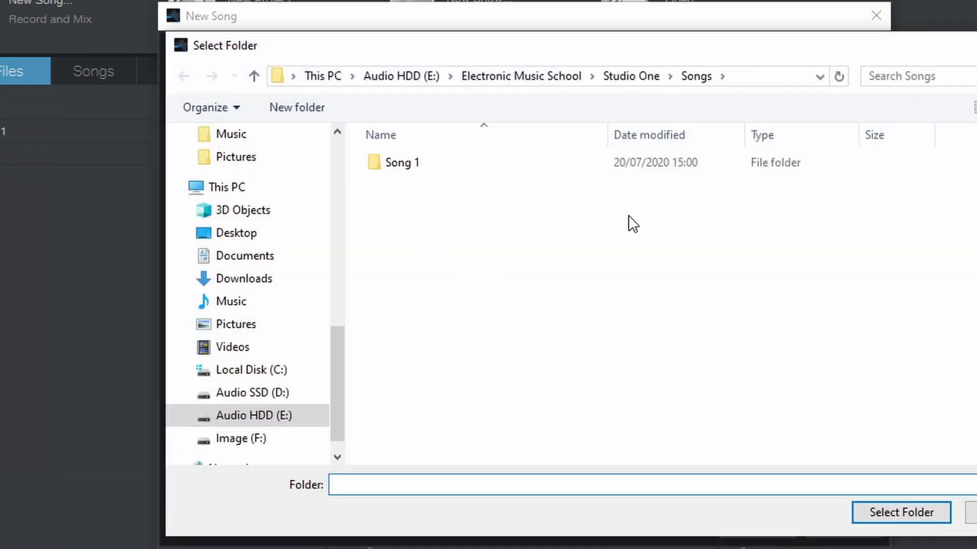
{"action": "left_click", "coordinate": [903, 513]}
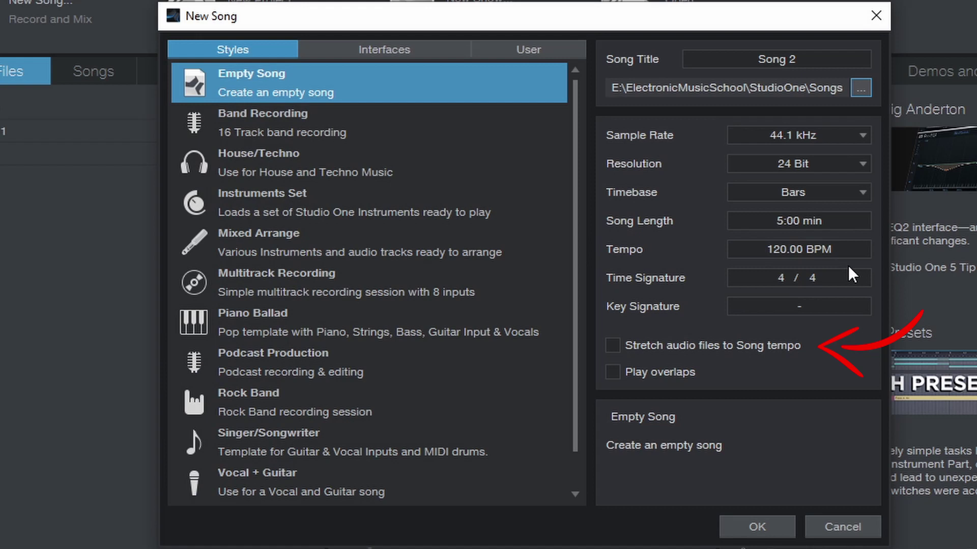
Step: Set the song tempo to 140 BPM and toggle Play Overlaps on and back off
{"action": "left_click", "coordinate": [797, 250]}
{"action": "type", "text": "140"}
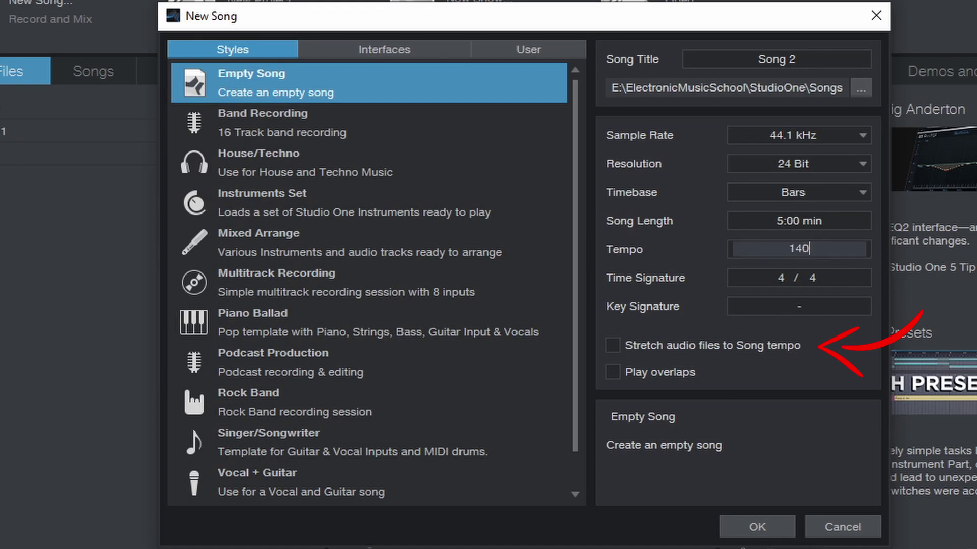
{"action": "key", "text": "Return"}
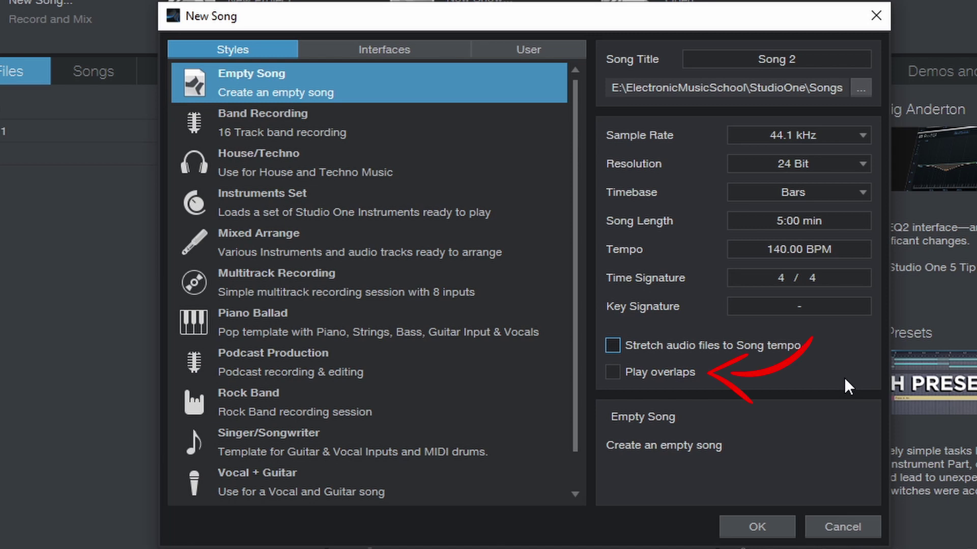
{"action": "left_click", "coordinate": [662, 374]}
{"action": "left_click", "coordinate": [662, 374]}
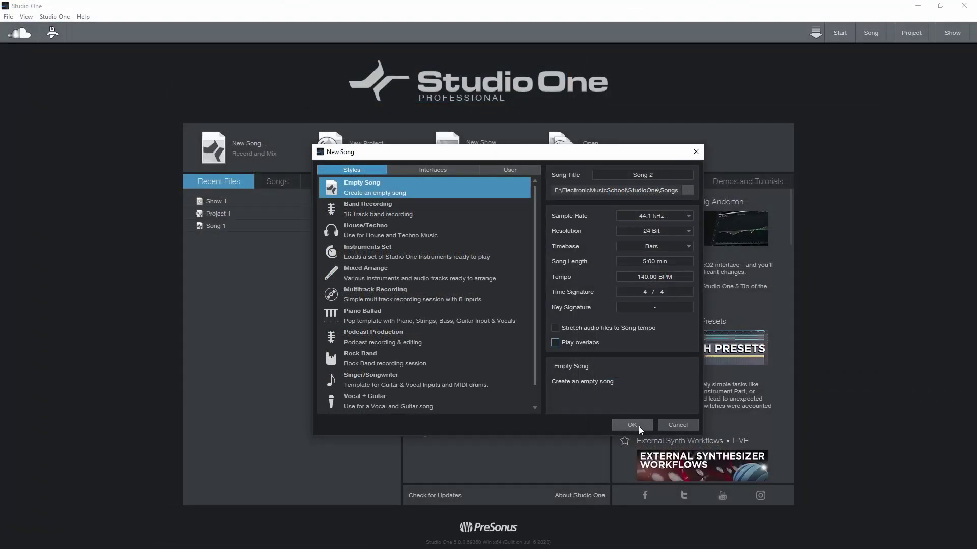
Step: Create Song 2, enable Info View hints, and browse the Instruments, Effects and Loops libraries
{"action": "left_click", "coordinate": [632, 426]}
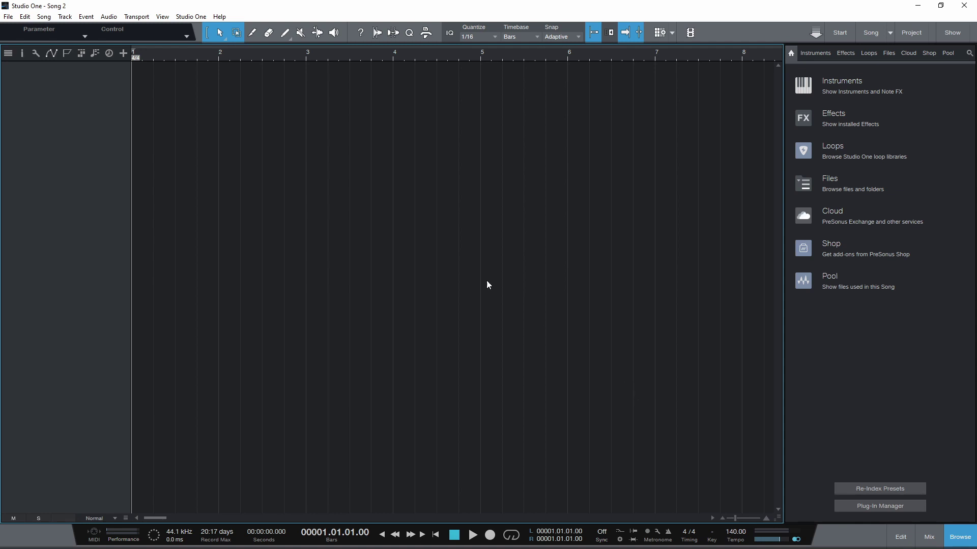
{"action": "left_click", "coordinate": [365, 38]}
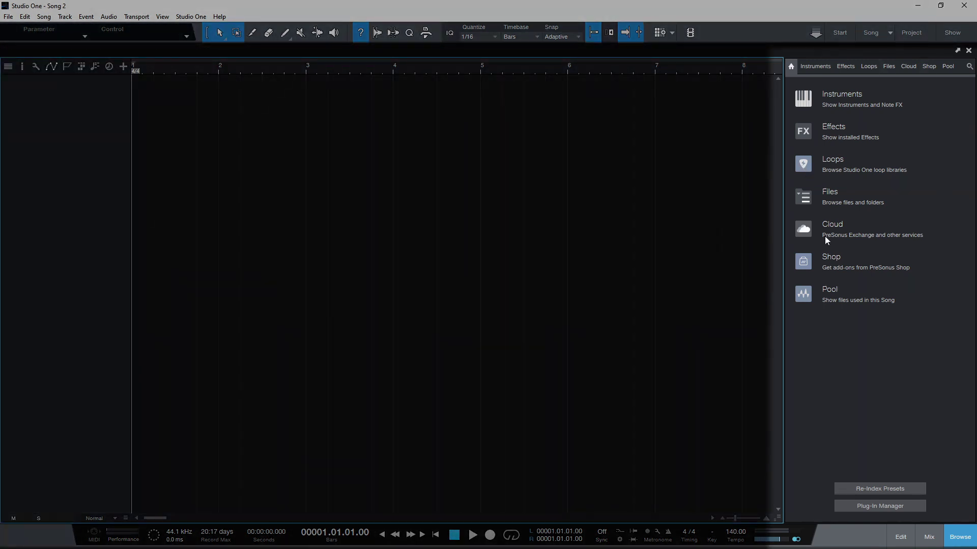
{"action": "left_click", "coordinate": [824, 70]}
{"action": "left_click", "coordinate": [847, 67]}
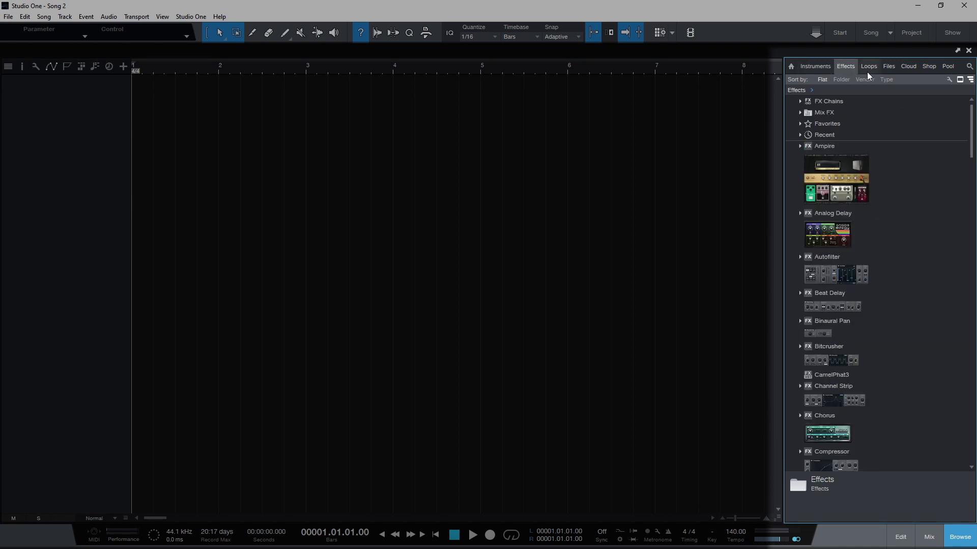
{"action": "left_click", "coordinate": [867, 72]}
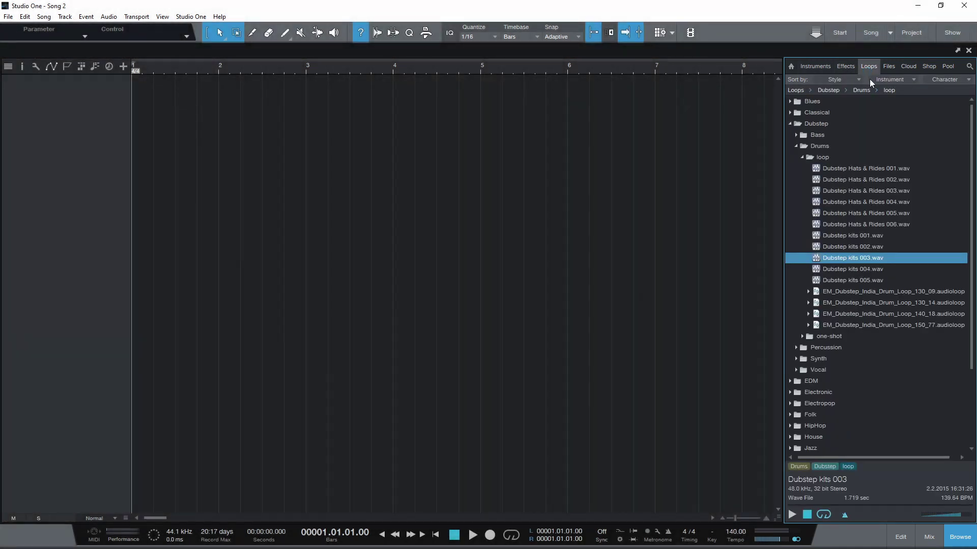
{"action": "left_click", "coordinate": [960, 537]}
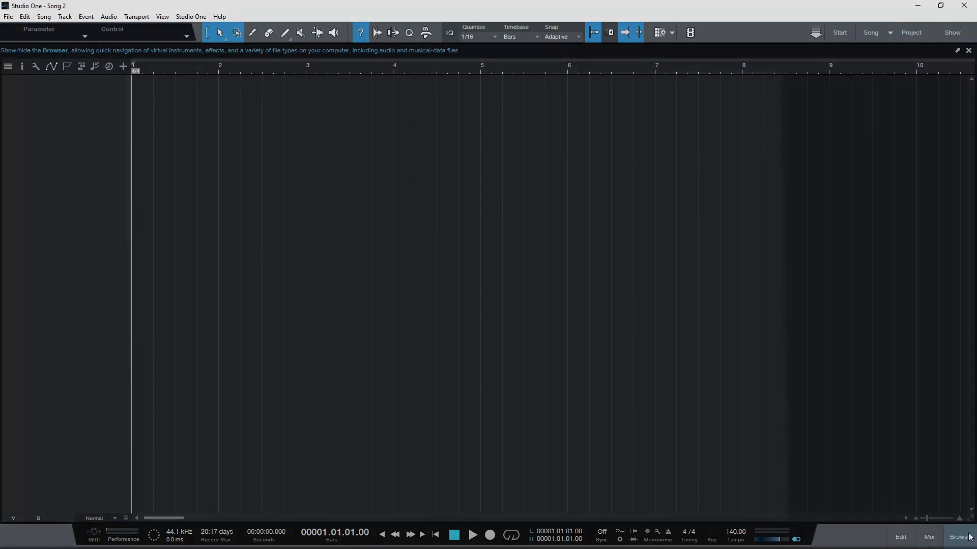
{"action": "left_click", "coordinate": [959, 537]}
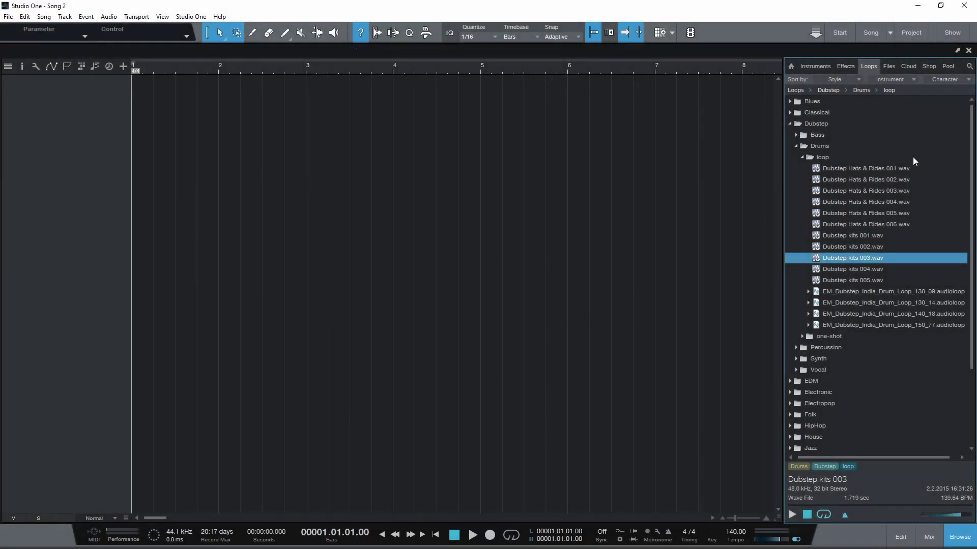
Step: Add Dubstep Hats & Rides 001, Dubstep kits 001 and EM_Dubstep_India_Drum_Loop_130_09 as tracks 1–3
{"action": "left_click_drag", "start_coordinate": [902, 167], "coordinate": [154, 179]}
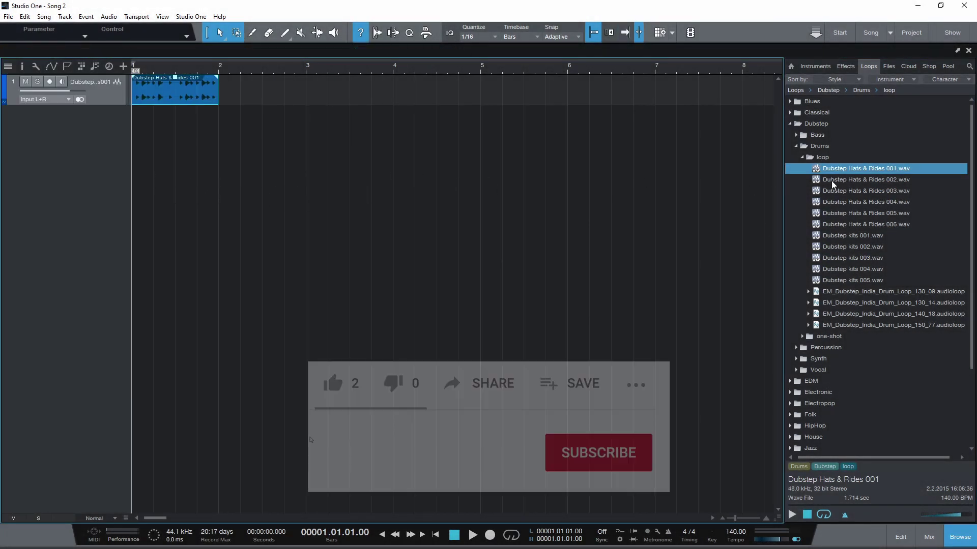
{"action": "left_click_drag", "start_coordinate": [872, 240], "coordinate": [151, 212]}
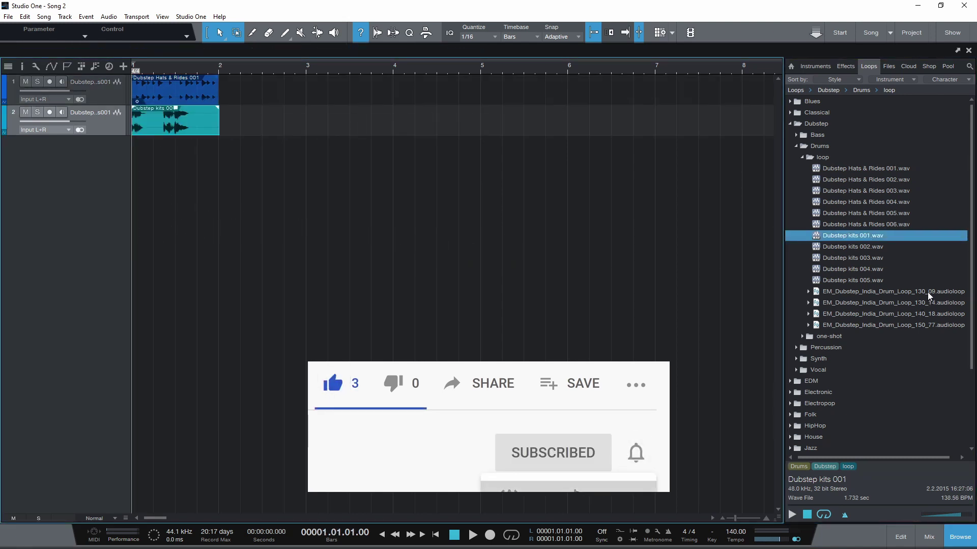
{"action": "left_click_drag", "start_coordinate": [925, 293], "coordinate": [155, 210]}
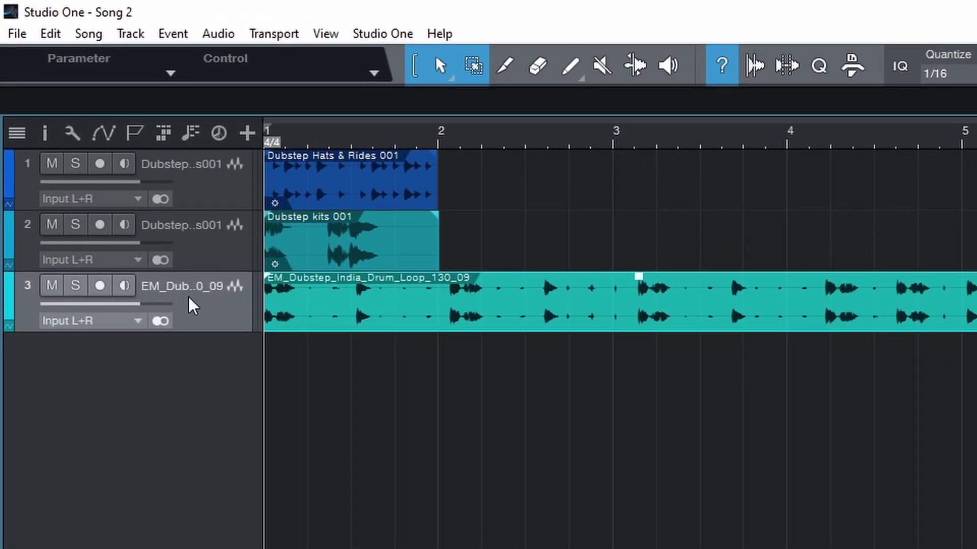
Step: Set track 3's volume to -1.6, toggle its solo on and off, then mute it
{"action": "mouse_move", "coordinate": [137, 308]}
{"action": "left_mouse_down"}
{"action": "mouse_move", "coordinate": [94, 307]}
{"action": "mouse_move", "coordinate": [132, 310]}
{"action": "left_mouse_up"}
{"action": "left_click", "coordinate": [76, 286]}
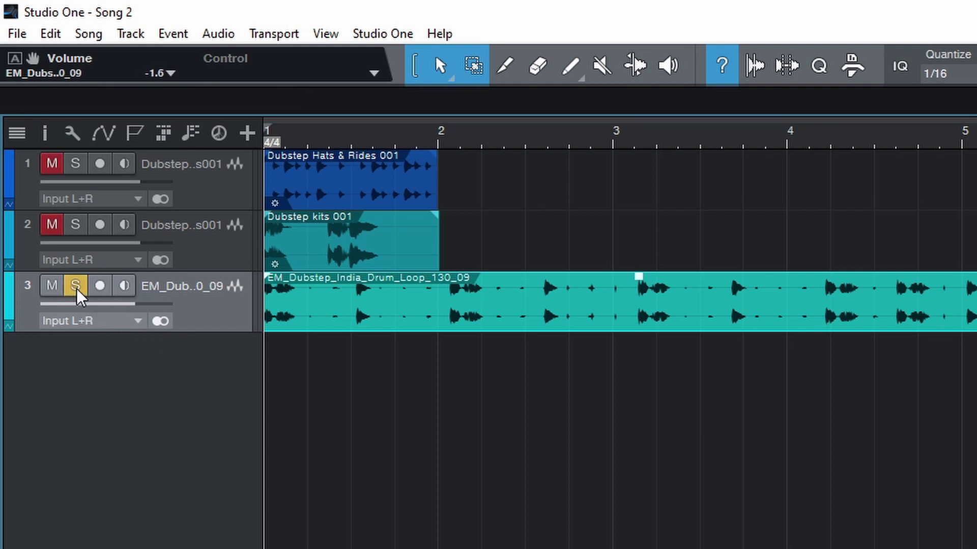
{"action": "left_click", "coordinate": [75, 285]}
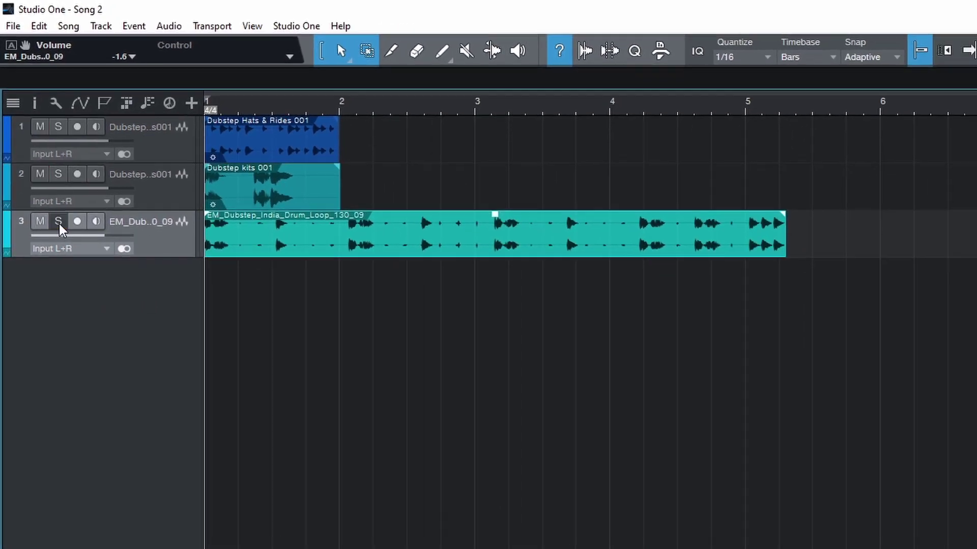
{"action": "left_click", "coordinate": [40, 221]}
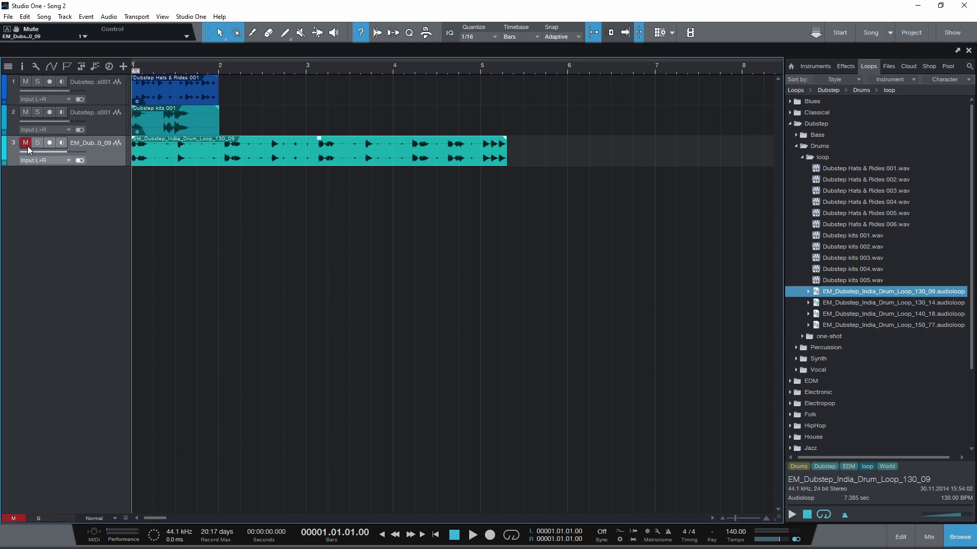
Step: Unmute track 3 and play the song briefly, stopping back at the start
{"action": "left_click", "coordinate": [26, 144]}
{"action": "left_click", "coordinate": [469, 536]}
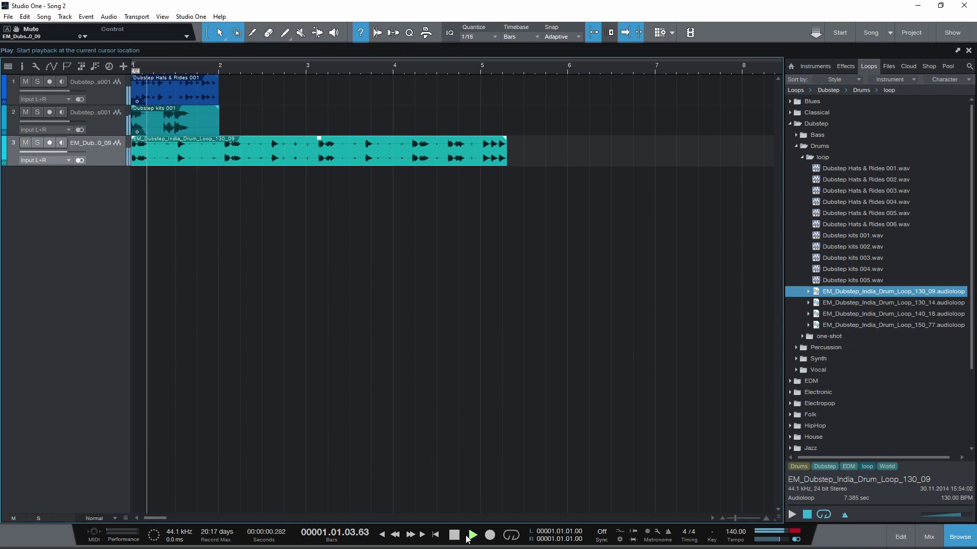
{"action": "left_click", "coordinate": [455, 535]}
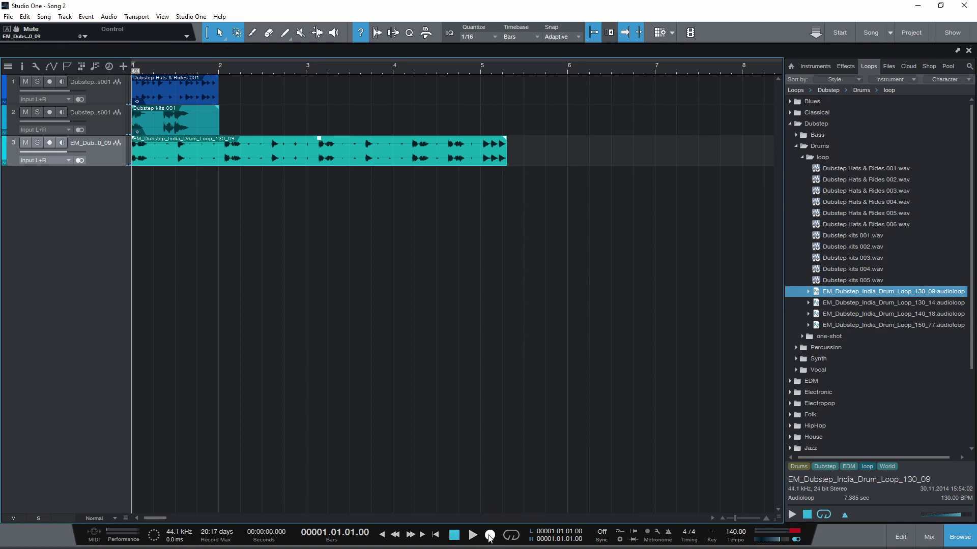
Step: Move the playhead to bar 7, return it to the song start, and switch to the range tool
{"action": "left_click", "coordinate": [735, 534]}
{"action": "left_click", "coordinate": [694, 488]}
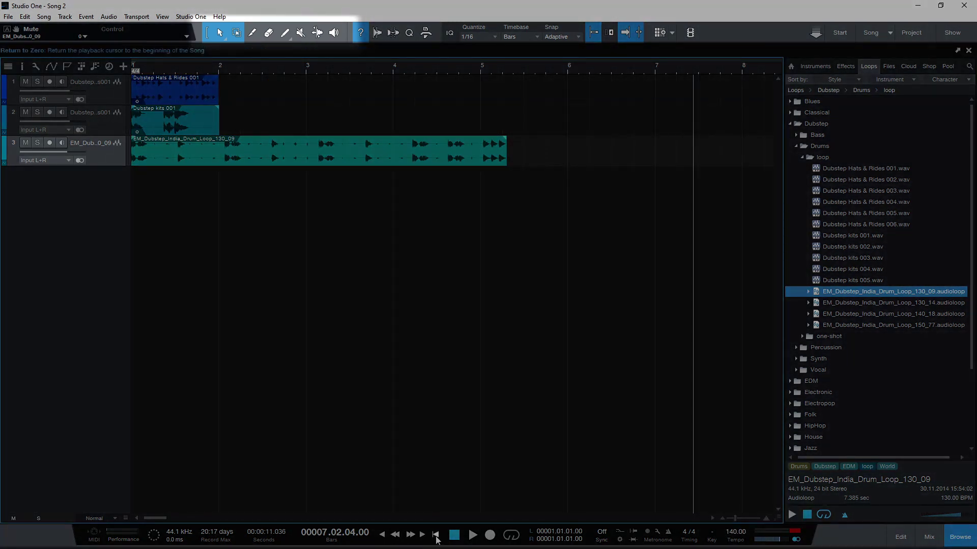
{"action": "left_click", "coordinate": [435, 534]}
{"action": "key", "text": "ctrl"}
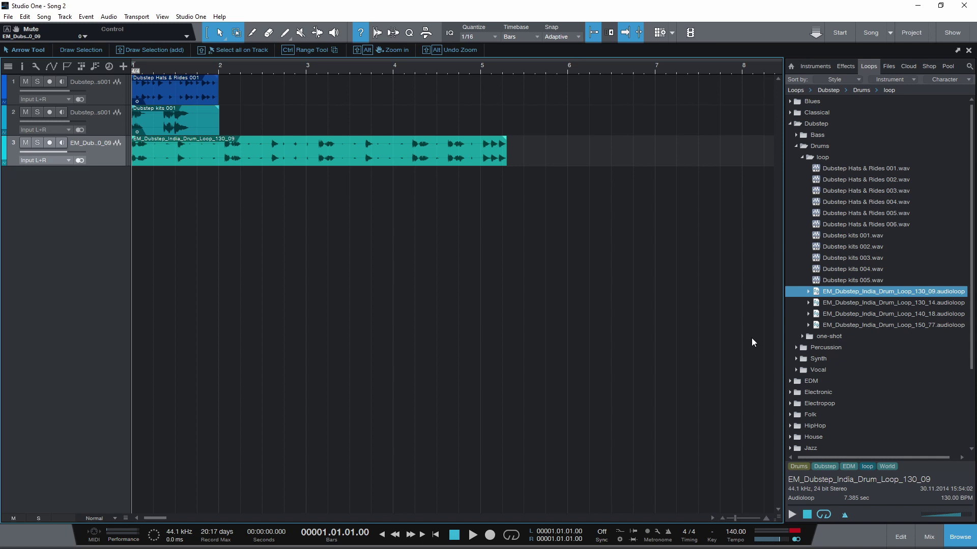
Step: Show the Console, reset the Main clip indicator, set channel 2 to -3.4 dB and play
{"action": "left_click", "coordinate": [900, 538]}
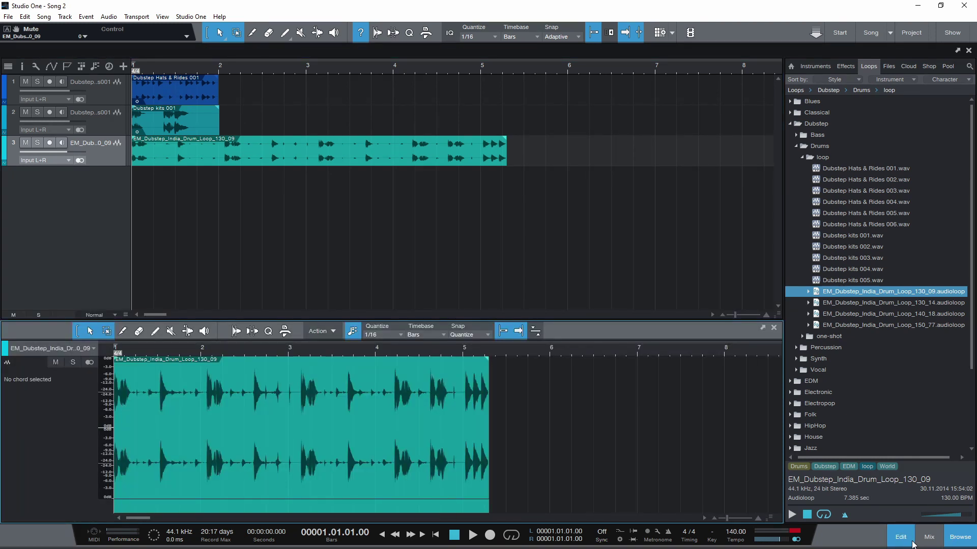
{"action": "left_click", "coordinate": [928, 544]}
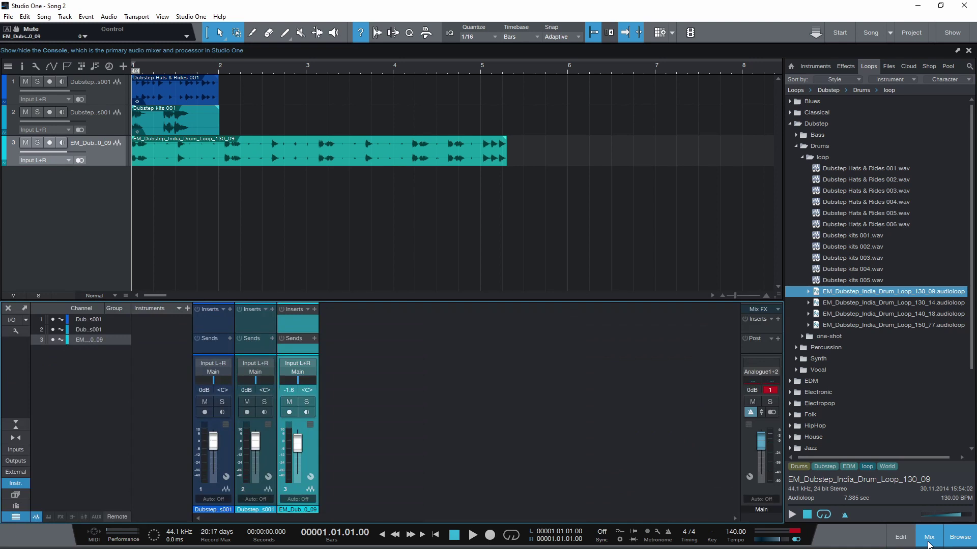
{"action": "left_click", "coordinate": [771, 389]}
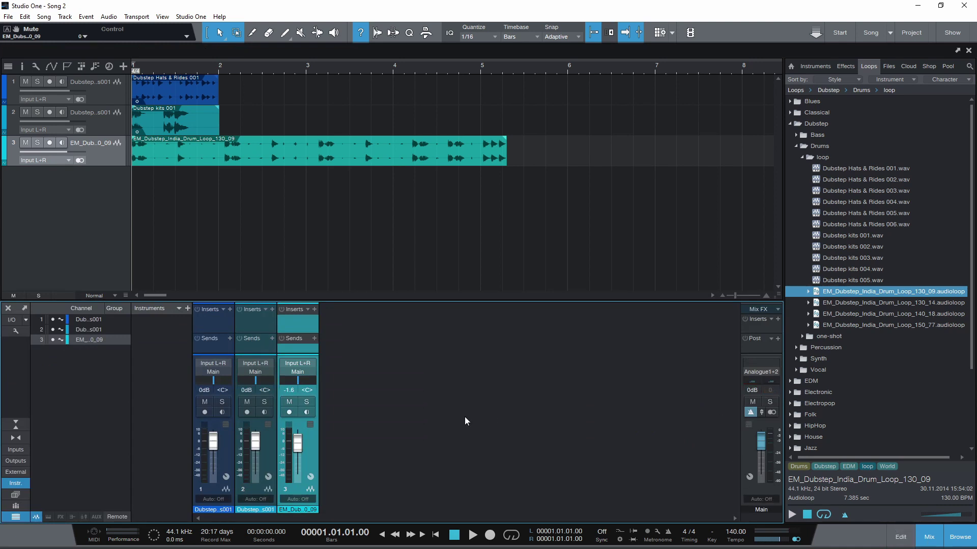
{"action": "left_click_drag", "start_coordinate": [255, 441], "coordinate": [262, 447]}
{"action": "key", "text": "space"}
{"action": "key", "text": "space"}
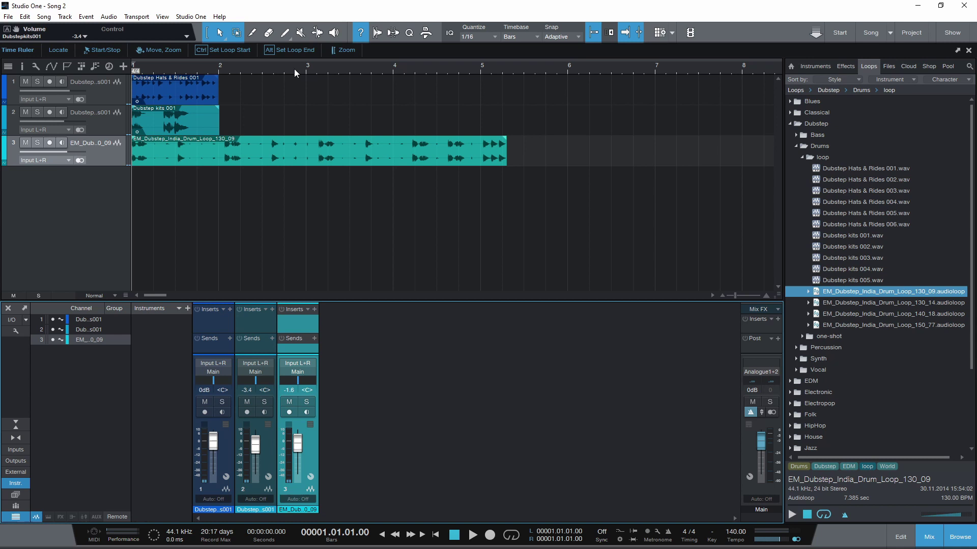
Step: Zoom into the arrangement timeline around bar 3
{"action": "left_click_drag", "start_coordinate": [294, 68], "coordinate": [331, 77]}
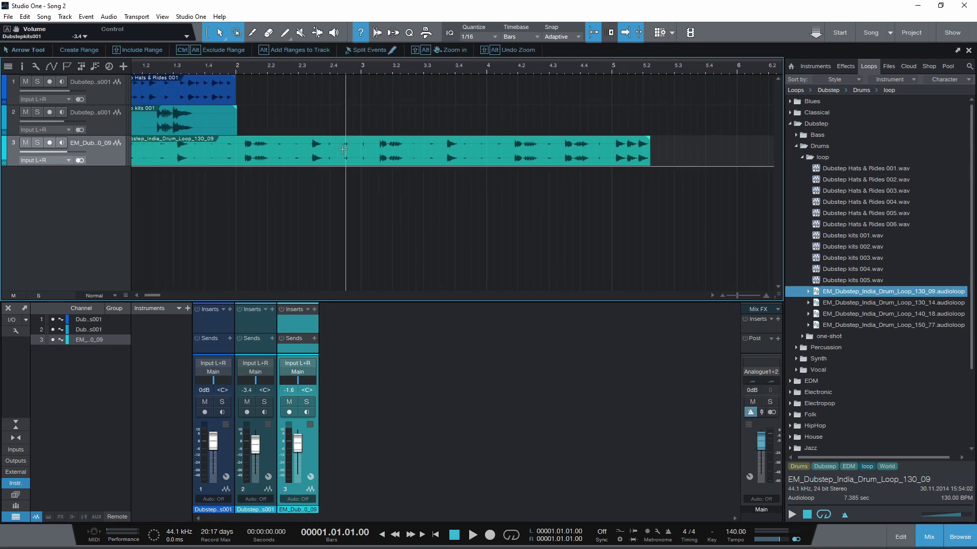
{"action": "left_click_drag", "start_coordinate": [343, 71], "coordinate": [146, 68]}
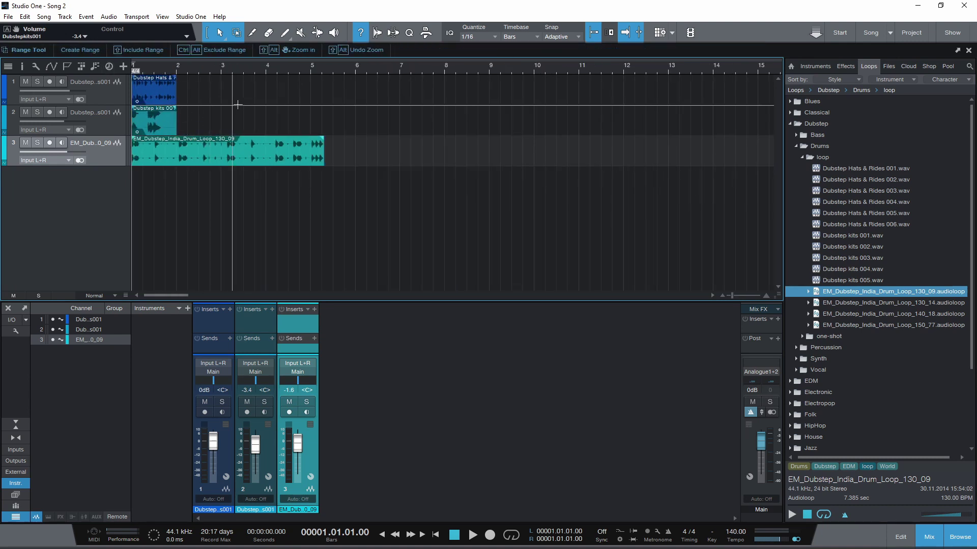
{"action": "scroll", "coordinate": [238, 104], "scroll_direction": "up", "scroll_amount": 3}
{"action": "scroll", "coordinate": [240, 108], "scroll_direction": "down", "scroll_amount": 3}
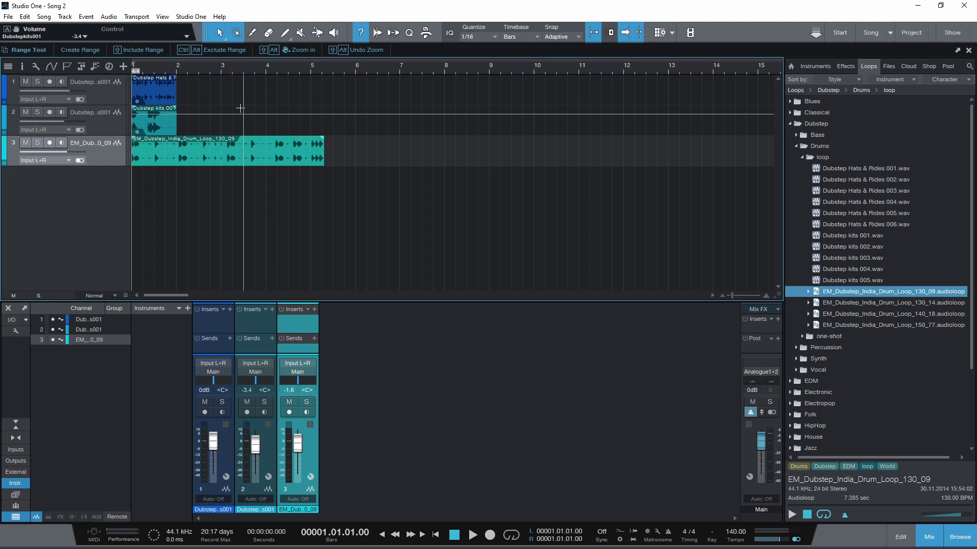
{"action": "scroll", "coordinate": [241, 108], "scroll_direction": "up", "scroll_amount": 3}
Step: Make the track lanes taller, enable Loop playback, adjust the loop end, and zoom into bar 1
{"action": "left_click", "coordinate": [241, 108]}
{"action": "key", "text": "1"}
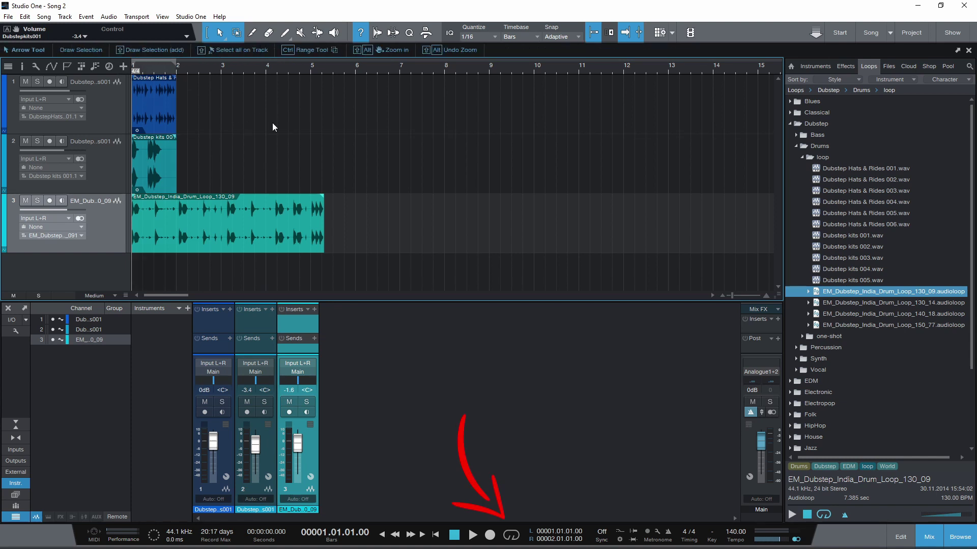
{"action": "left_click", "coordinate": [515, 538]}
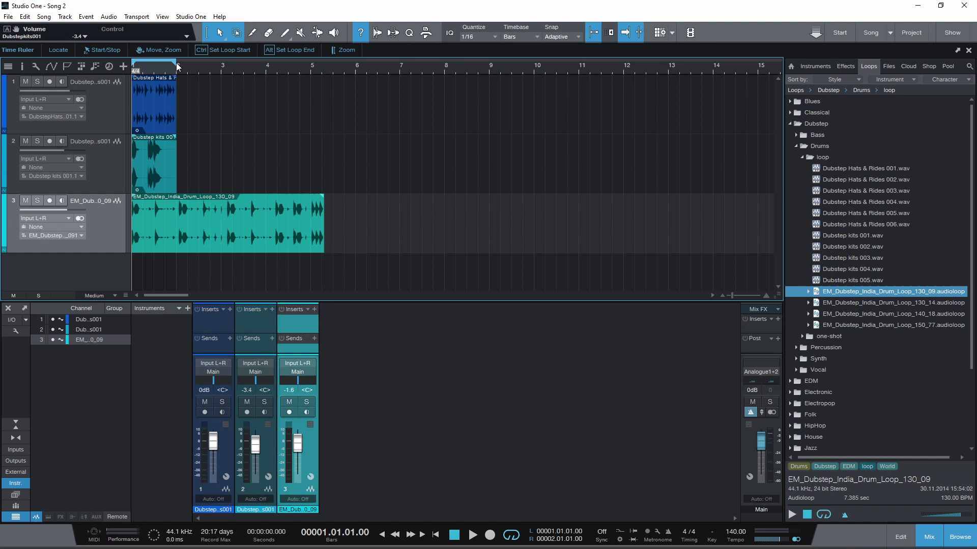
{"action": "left_click_drag", "start_coordinate": [175, 62], "coordinate": [220, 81]}
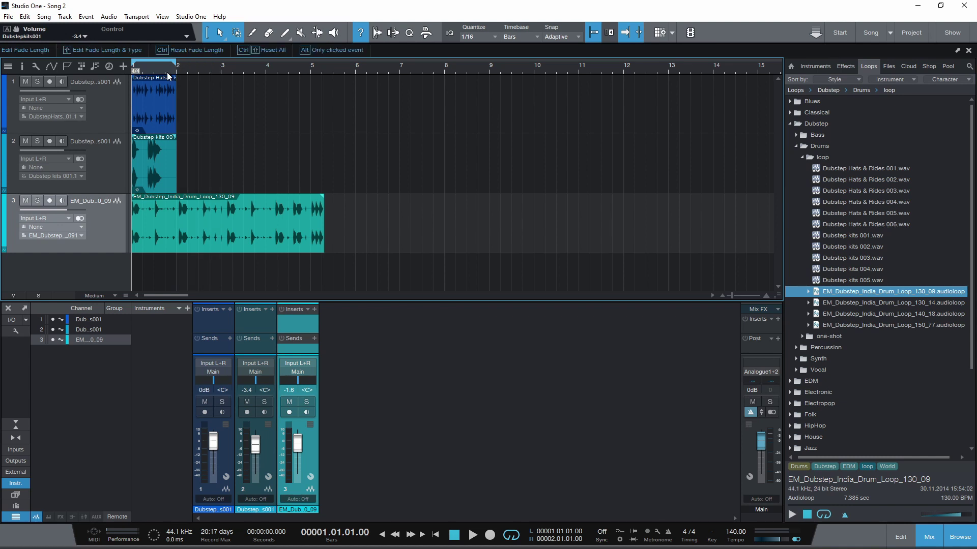
{"action": "left_click_drag", "start_coordinate": [156, 69], "coordinate": [405, 96]}
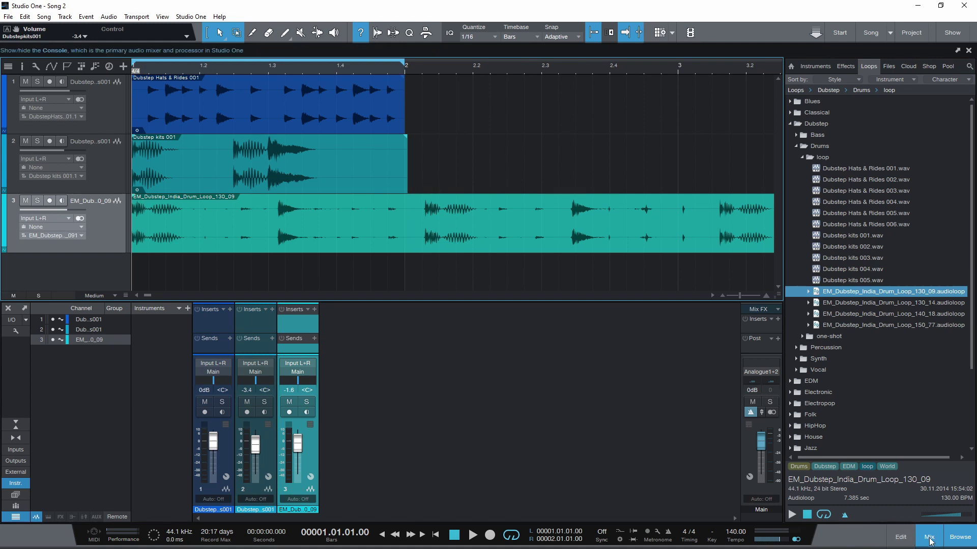
Step: Hide the mixer console with F3 and check the alternative tools list
{"action": "key", "text": "F3"}
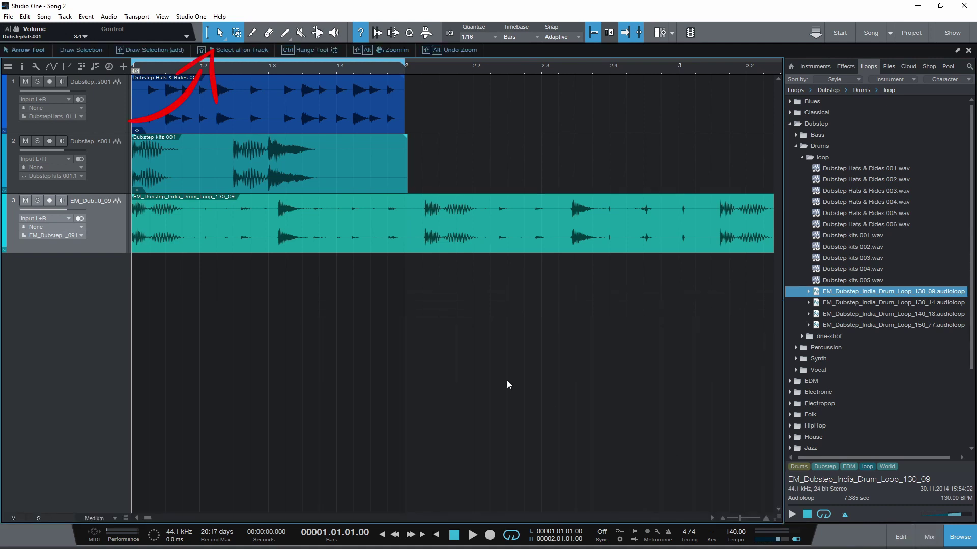
{"action": "right_click", "coordinate": [222, 34]}
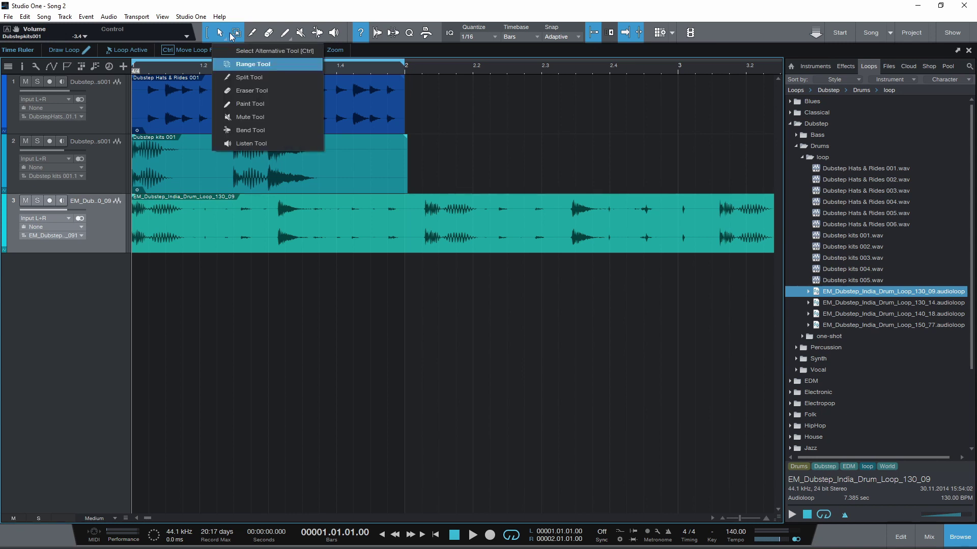
{"action": "left_click", "coordinate": [208, 34]}
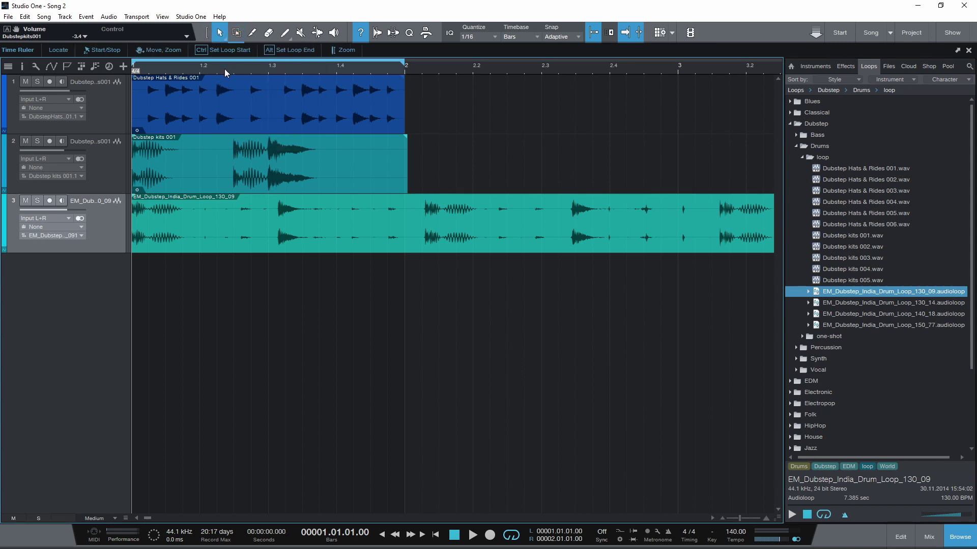
Step: Move the Dubstep Hats & Rides 001 event later to about 1.02.02
{"action": "left_click", "coordinate": [236, 114]}
{"action": "left_click_drag", "start_coordinate": [313, 105], "coordinate": [407, 122]}
{"action": "left_click_drag", "start_coordinate": [557, 120], "coordinate": [422, 224]}
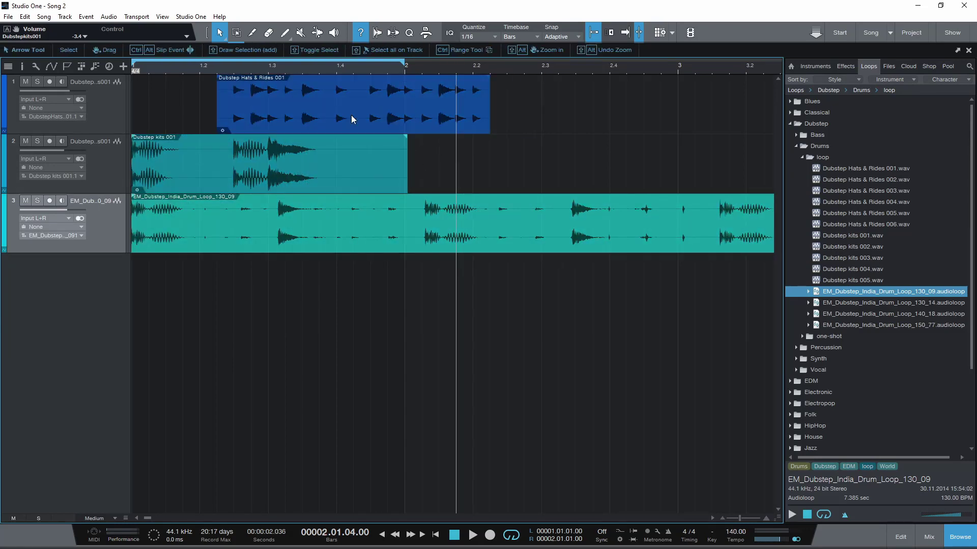
Step: Move Hats & Rides back to bar 1 and split Dubstep kits 001 at ranges like 1.2.3–1.3
{"action": "left_click_drag", "start_coordinate": [273, 106], "coordinate": [357, 201]}
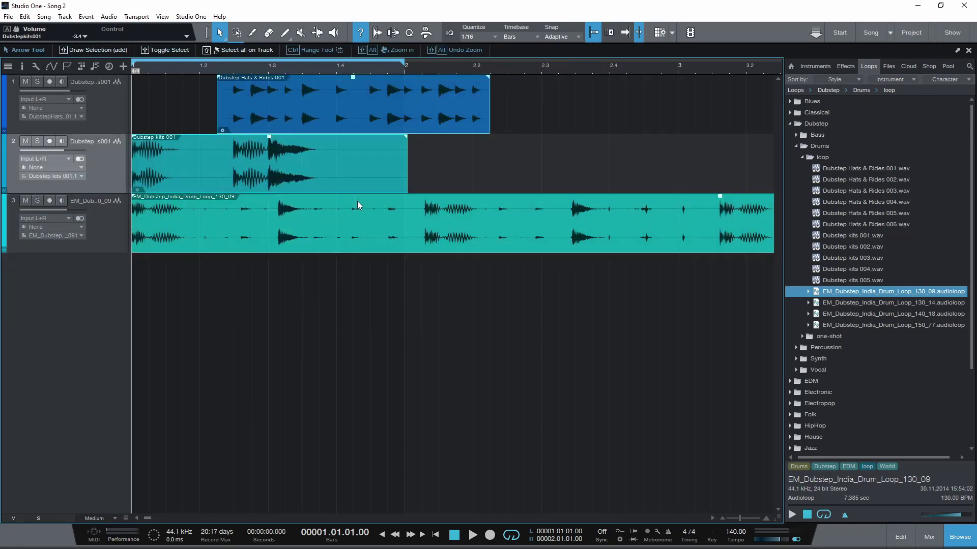
{"action": "left_click_drag", "start_coordinate": [443, 120], "coordinate": [326, 118]}
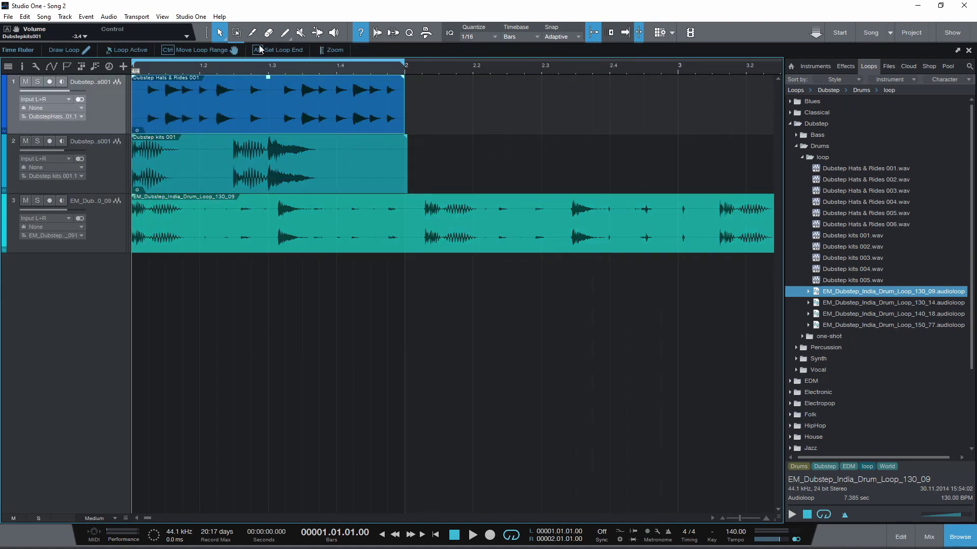
{"action": "left_click", "coordinate": [236, 34]}
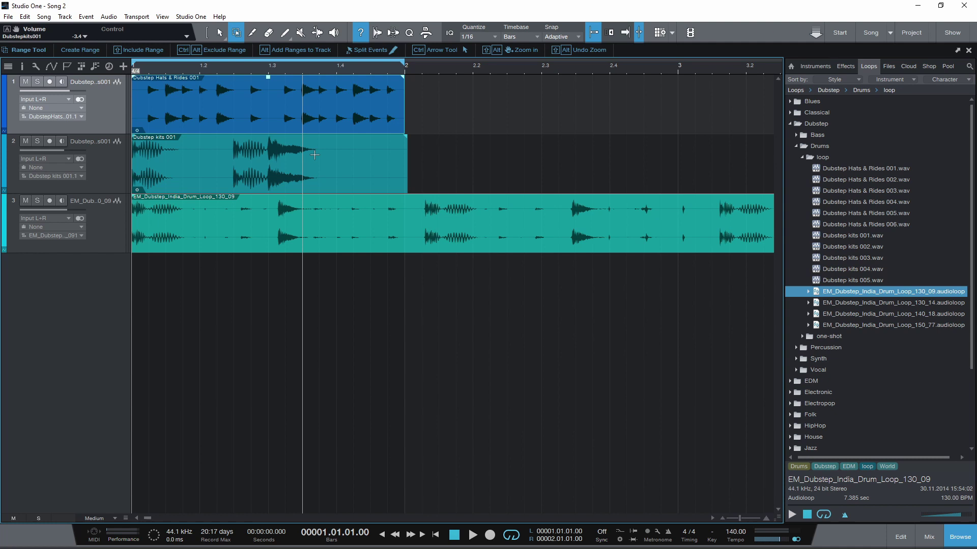
{"action": "left_click", "coordinate": [341, 155]}
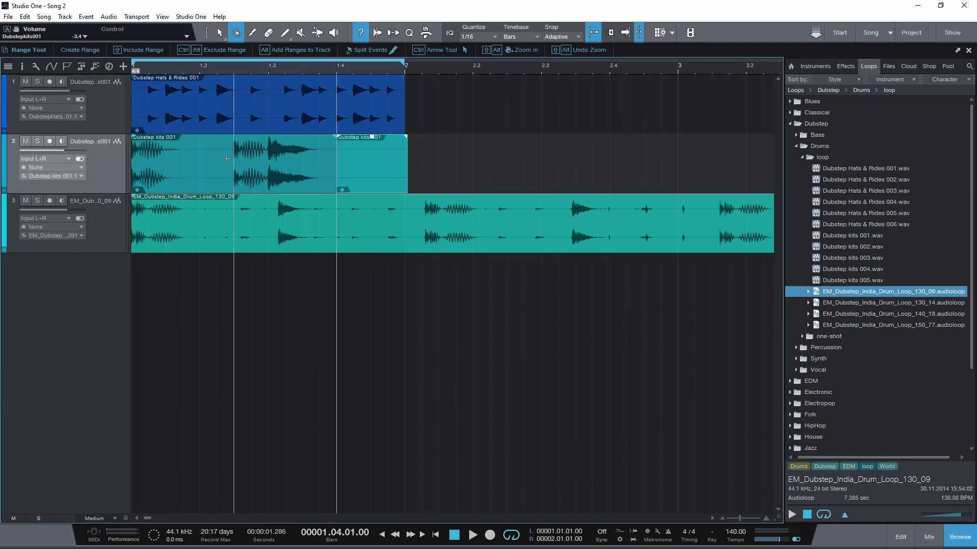
{"action": "left_click_drag", "start_coordinate": [233, 168], "coordinate": [259, 173]}
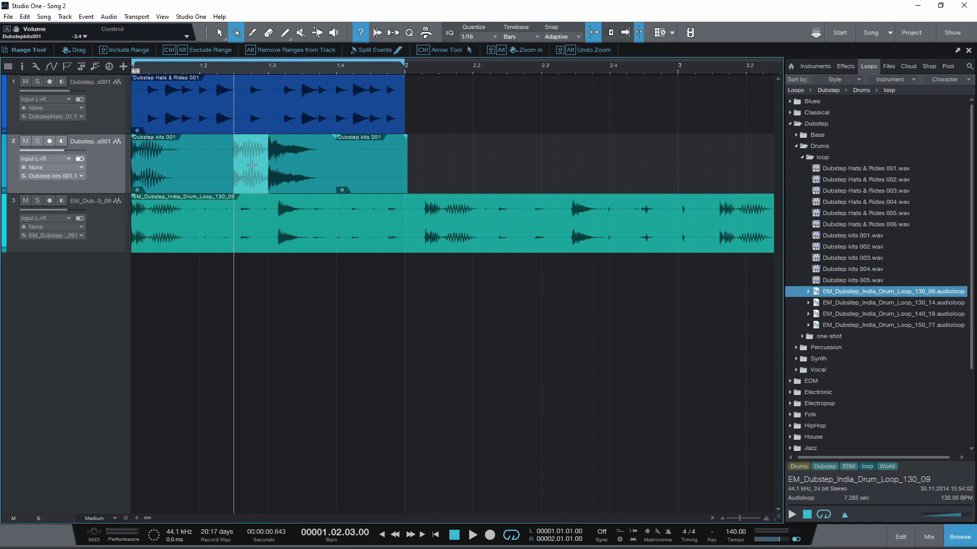
{"action": "double_click", "coordinate": [252, 165]}
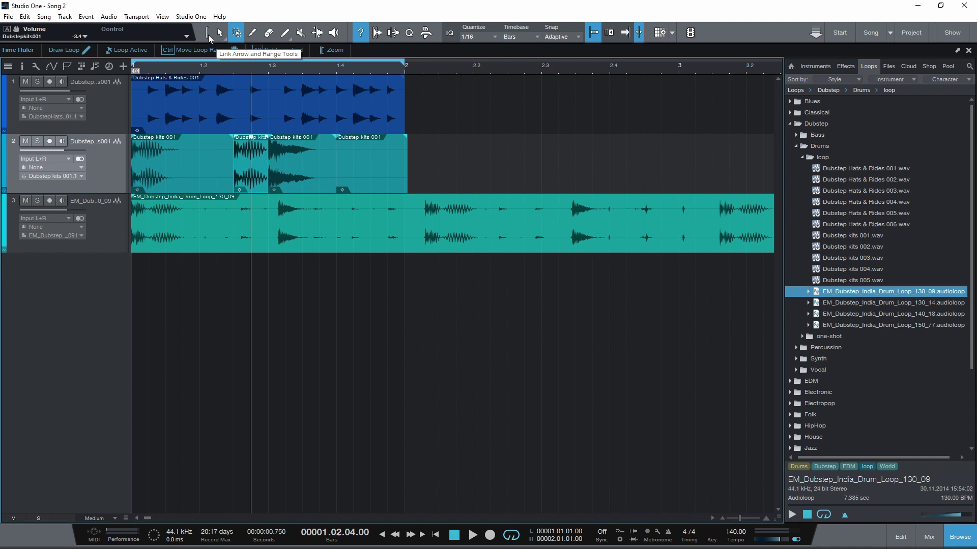
Step: Link Arrow and Range tools, split off a small 1.4.2–1.4.4 kits piece, and move it to 1.4.1
{"action": "left_click", "coordinate": [206, 35]}
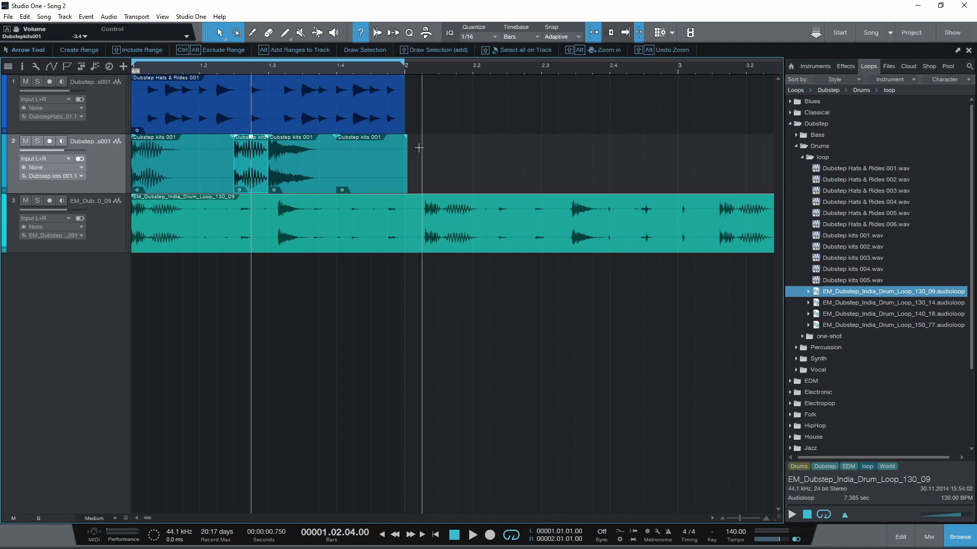
{"action": "left_click", "coordinate": [362, 179]}
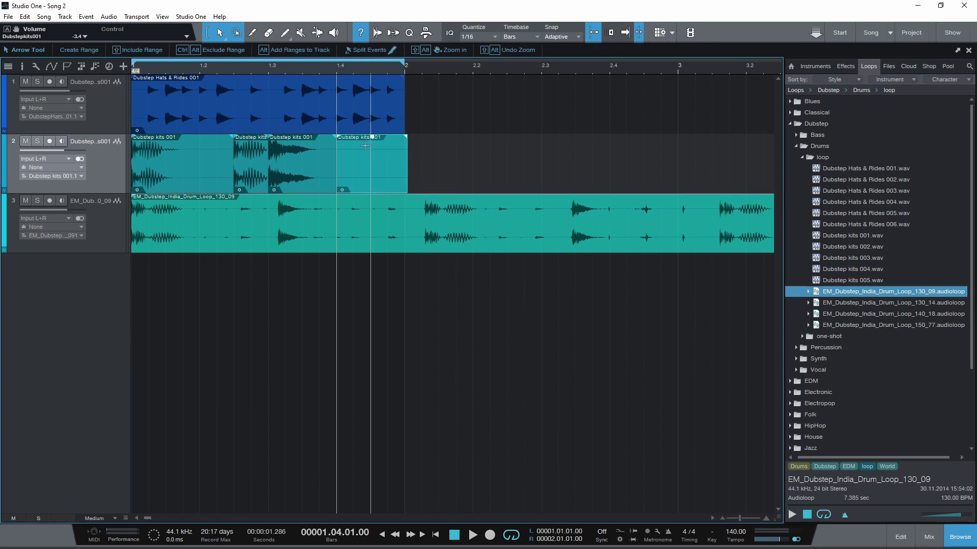
{"action": "left_click_drag", "start_coordinate": [354, 143], "coordinate": [388, 153]}
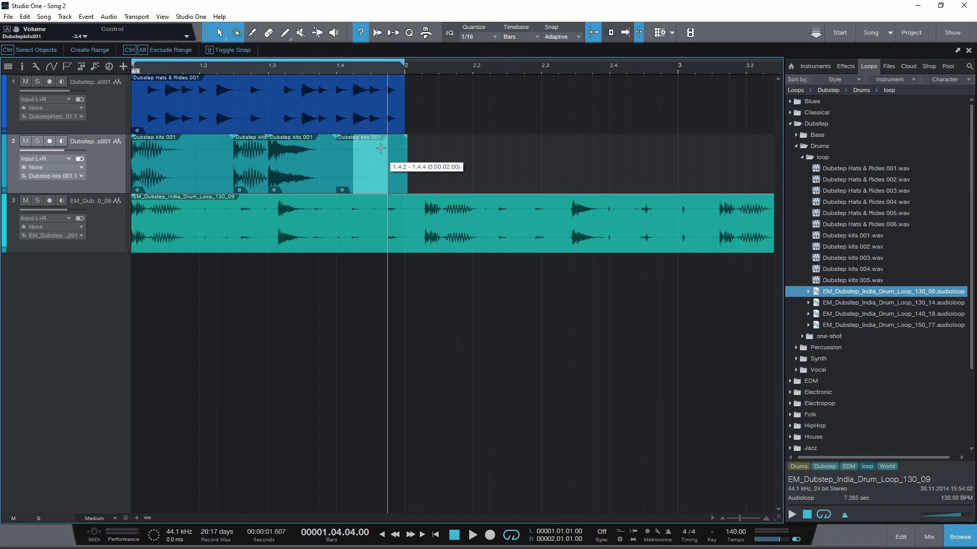
{"action": "left_click", "coordinate": [344, 181]}
{"action": "left_click_drag", "start_coordinate": [255, 179], "coordinate": [489, 183]}
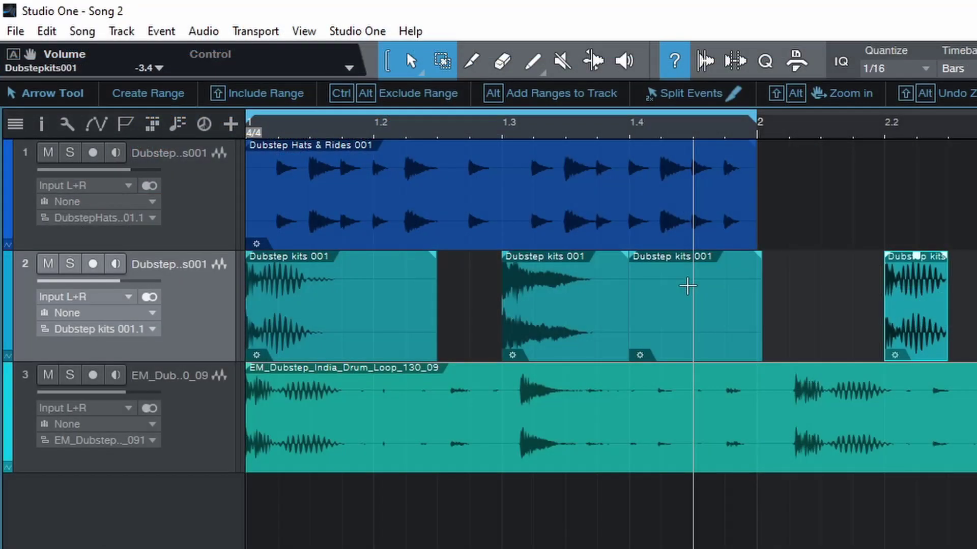
Step: Split the third kits event at 1.4.3, move its left piece to 1.2.3, and set Range as alternative tool
{"action": "double_click", "coordinate": [686, 286]}
{"action": "left_click_drag", "start_coordinate": [667, 331], "coordinate": [475, 310]}
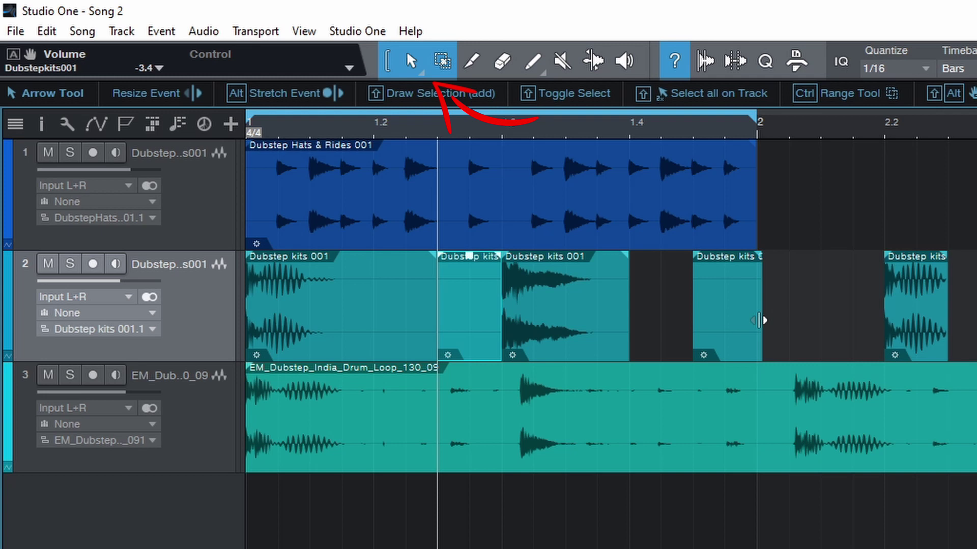
{"action": "left_click", "coordinate": [423, 74]}
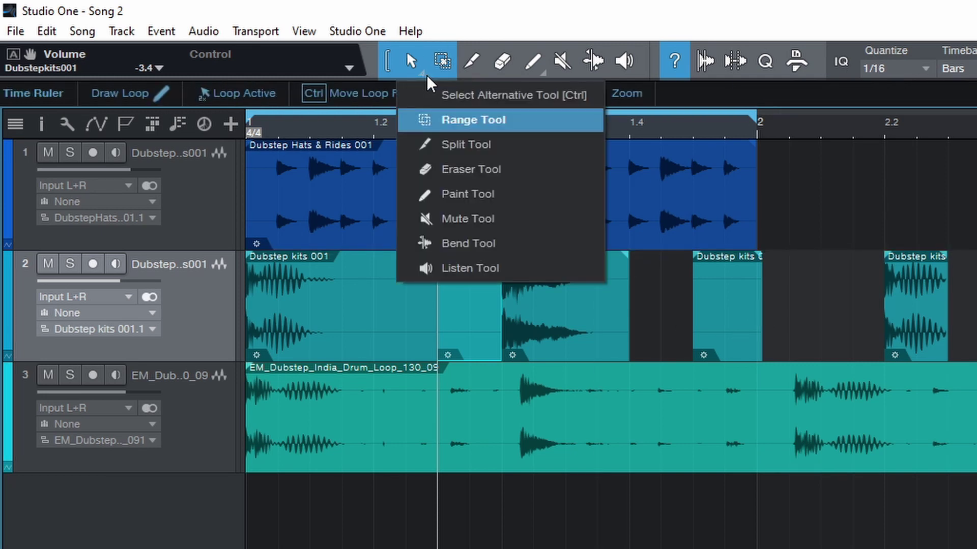
{"action": "left_click", "coordinate": [538, 133]}
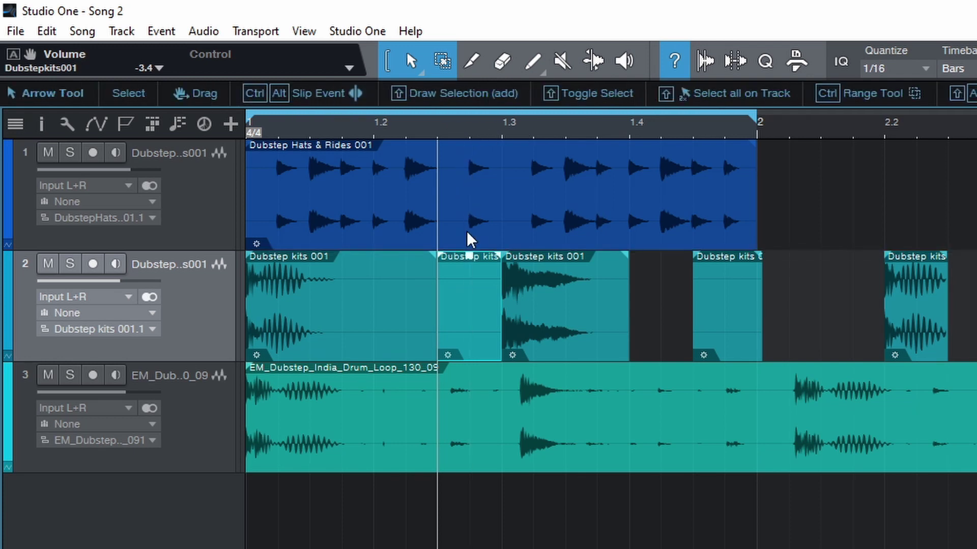
Step: Select a short range inside the EM_Dubstep_India_Drum_Loop_130_09 event
{"action": "scroll", "coordinate": [489, 295], "scroll_direction": "down", "scroll_amount": 2}
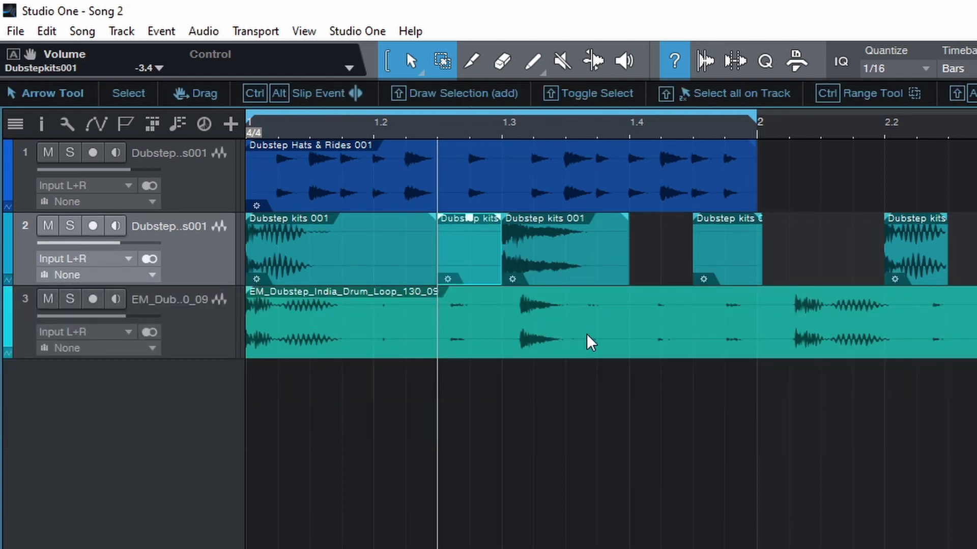
{"action": "scroll", "coordinate": [586, 326], "scroll_direction": "down", "scroll_amount": 1}
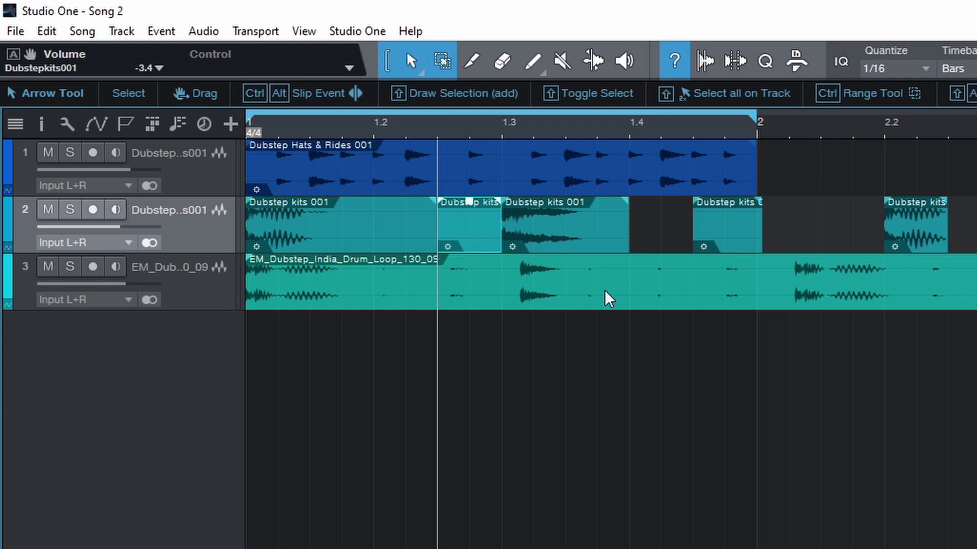
{"action": "scroll", "coordinate": [609, 299], "scroll_direction": "down", "scroll_amount": 1}
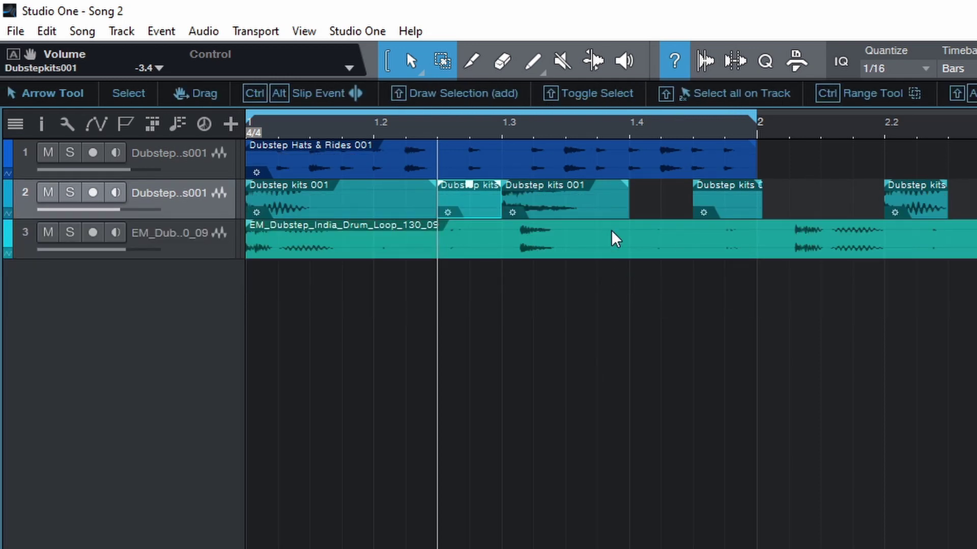
{"action": "left_click_drag", "start_coordinate": [383, 240], "coordinate": [618, 235]}
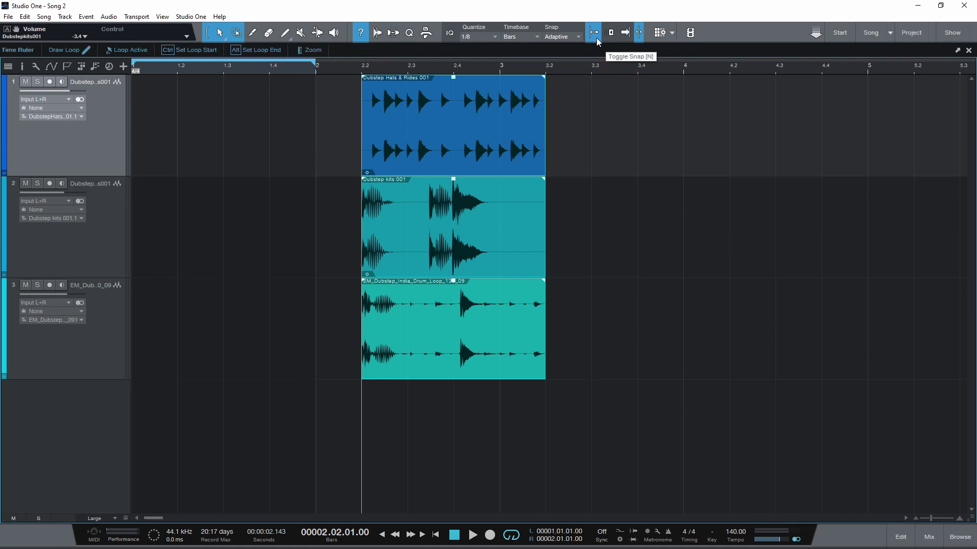
Step: Turn Snap off, move the three drum events to bar 5, and set the bar grid to 1/16
{"action": "left_click", "coordinate": [594, 33]}
{"action": "mouse_move", "coordinate": [483, 157]}
{"action": "left_mouse_down"}
{"action": "mouse_move", "coordinate": [504, 153]}
{"action": "mouse_move", "coordinate": [458, 152]}
{"action": "mouse_move", "coordinate": [493, 147]}
{"action": "left_mouse_up"}
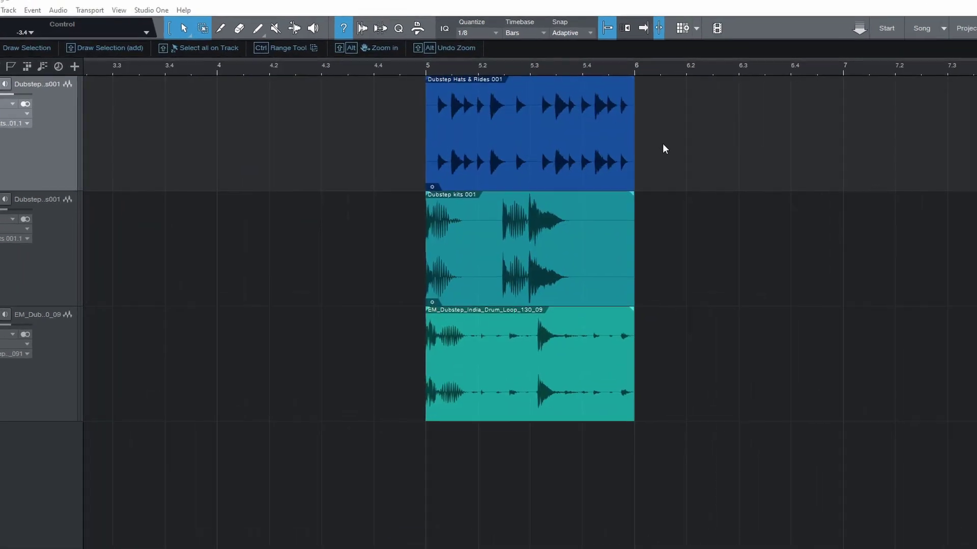
{"action": "left_click", "coordinate": [539, 34]}
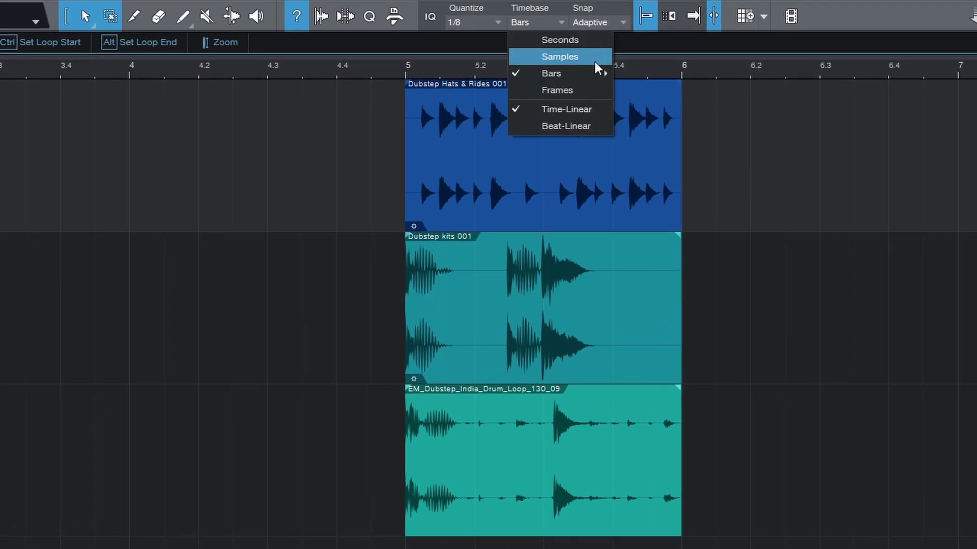
{"action": "mouse_move", "coordinate": [593, 76]}
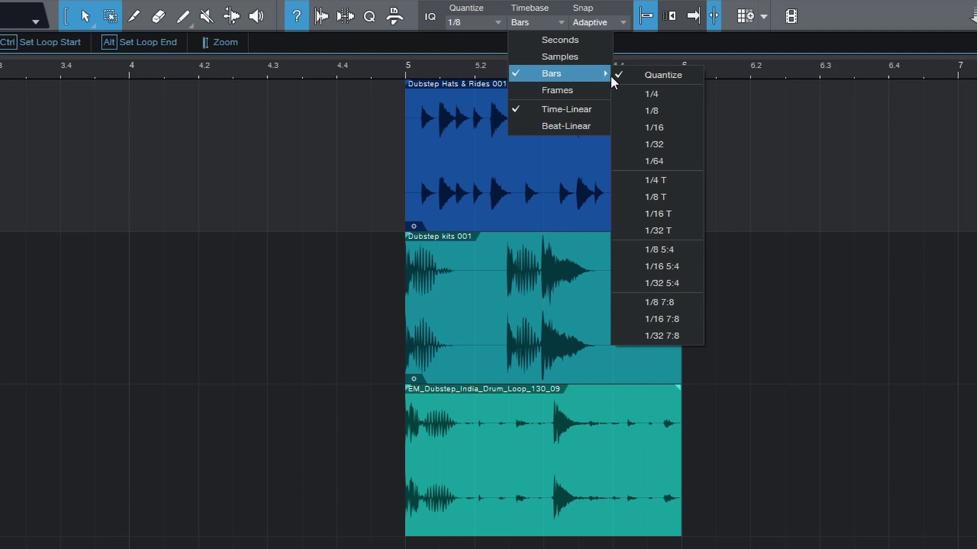
{"action": "left_click", "coordinate": [682, 97]}
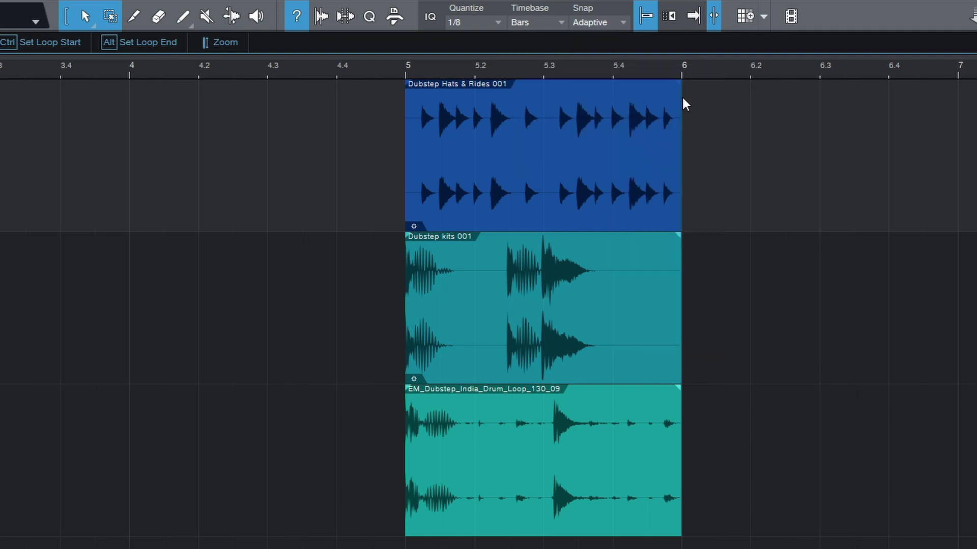
{"action": "left_click", "coordinate": [556, 24]}
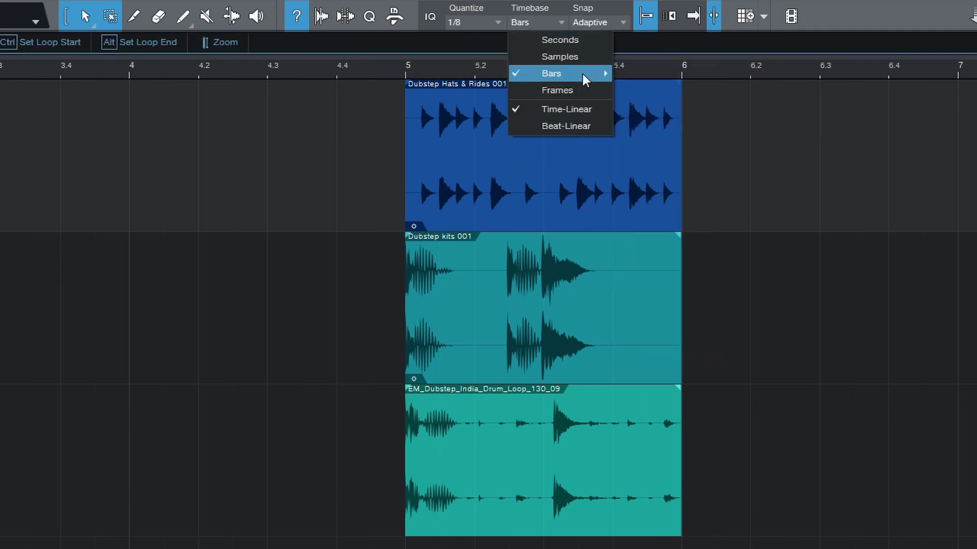
{"action": "mouse_move", "coordinate": [585, 77]}
{"action": "left_click", "coordinate": [666, 128]}
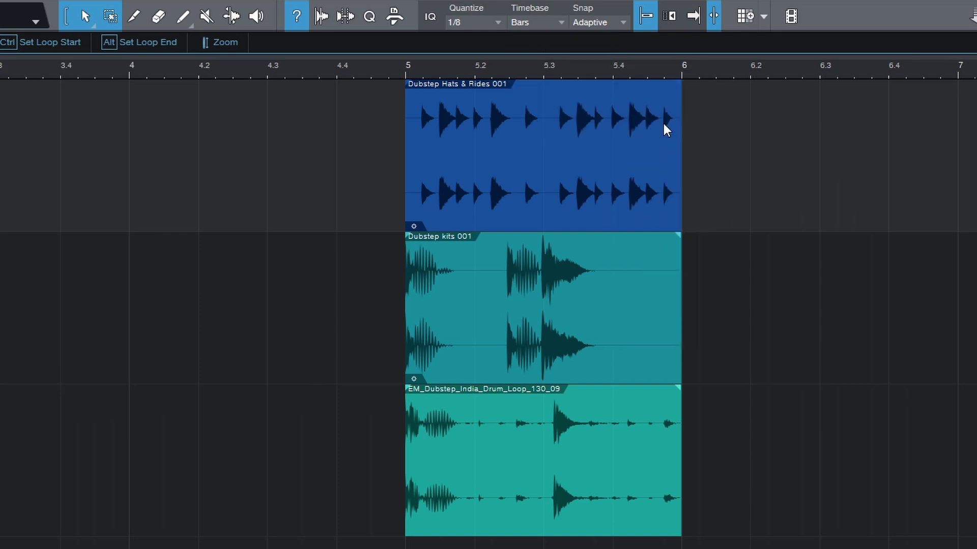
Step: Set the bar grid to 1/4, keep quantize at 1/8, and nudge the Hats & Rides event later
{"action": "left_click", "coordinate": [498, 23]}
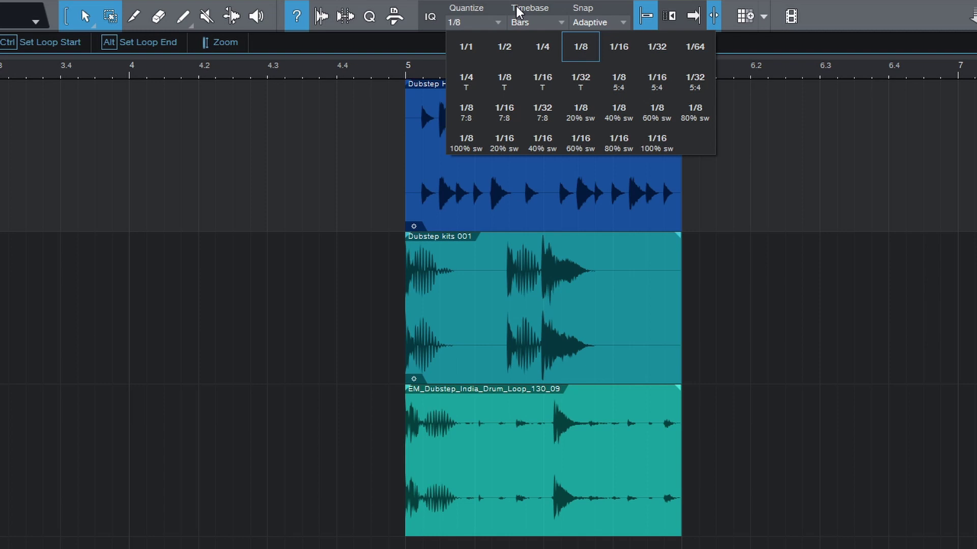
{"action": "left_click", "coordinate": [520, 15]}
{"action": "left_click", "coordinate": [552, 26]}
{"action": "mouse_move", "coordinate": [603, 75]}
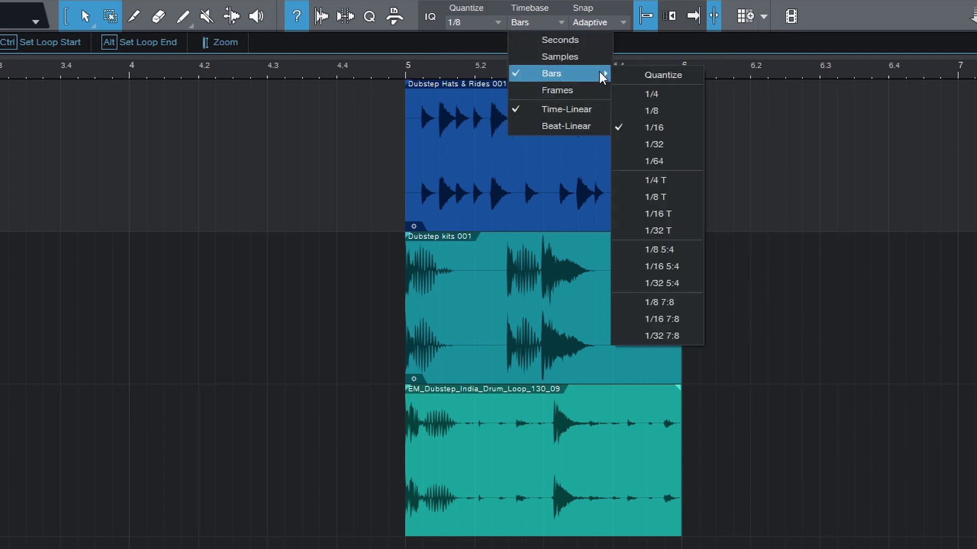
{"action": "left_click", "coordinate": [661, 95]}
{"action": "left_click", "coordinate": [499, 23]}
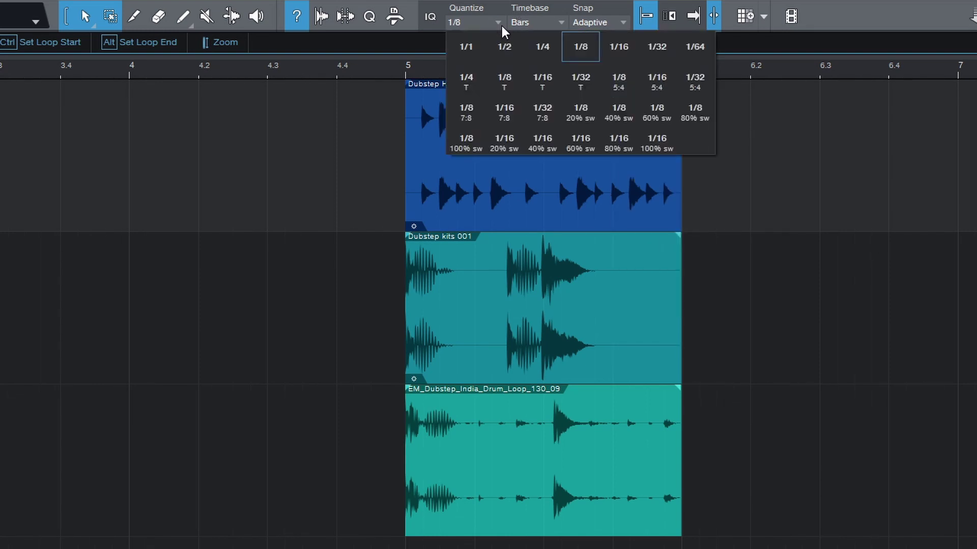
{"action": "left_click", "coordinate": [579, 54]}
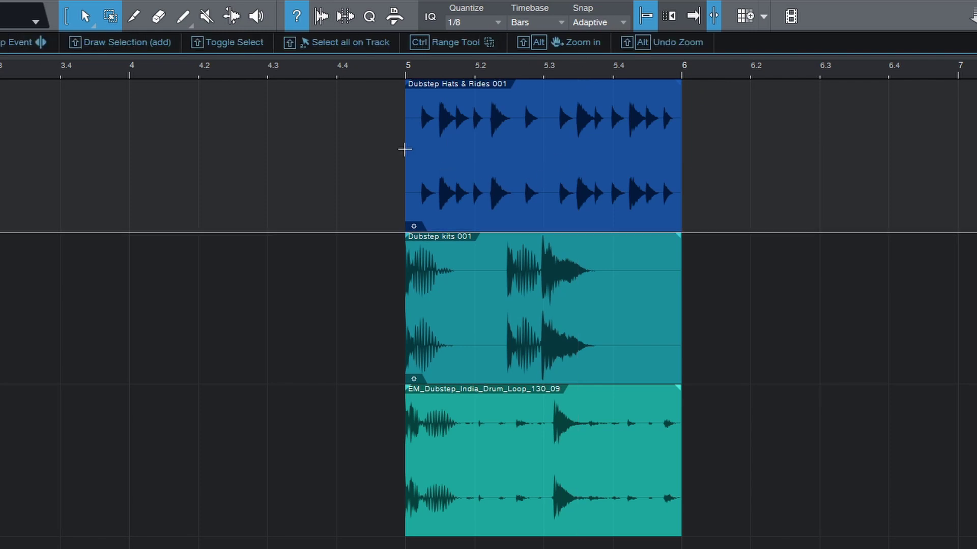
{"action": "mouse_move", "coordinate": [517, 197]}
{"action": "left_mouse_down"}
{"action": "mouse_move", "coordinate": [541, 193]}
{"action": "mouse_move", "coordinate": [462, 187]}
{"action": "mouse_move", "coordinate": [473, 200]}
{"action": "mouse_move", "coordinate": [501, 192]}
{"action": "left_mouse_up"}
Step: Switch the Bars timebase to follow Quantize and change the quantize value to 1/16
{"action": "left_click", "coordinate": [552, 22]}
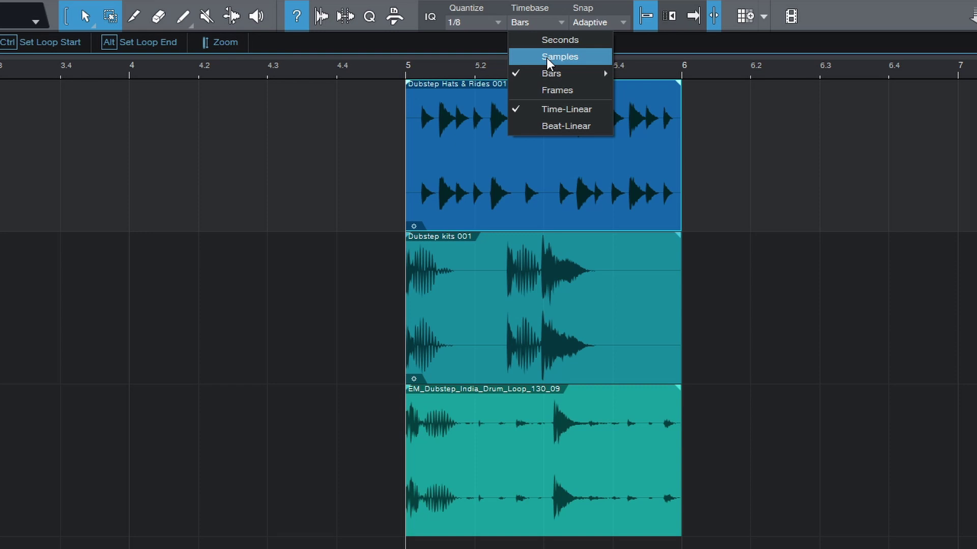
{"action": "mouse_move", "coordinate": [552, 74]}
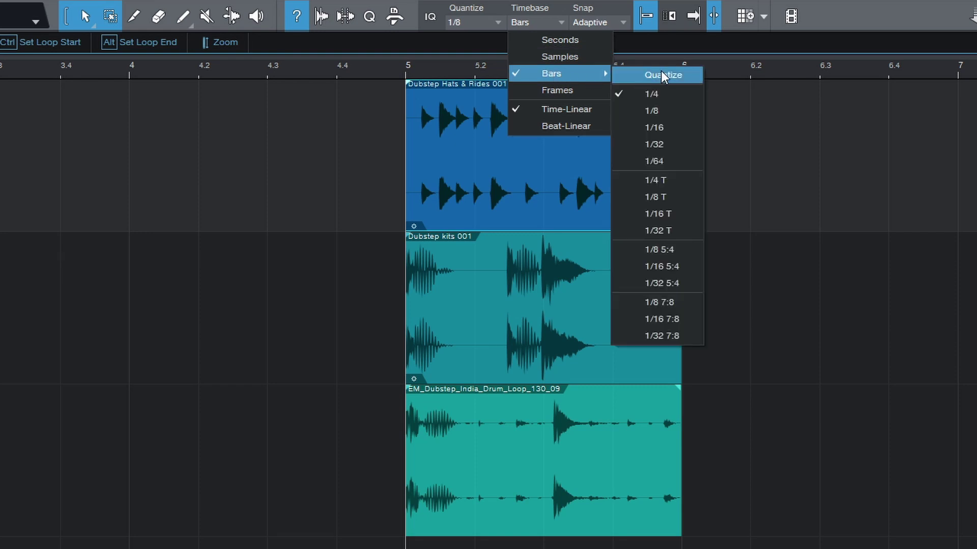
{"action": "left_click", "coordinate": [693, 80]}
{"action": "left_click", "coordinate": [490, 25]}
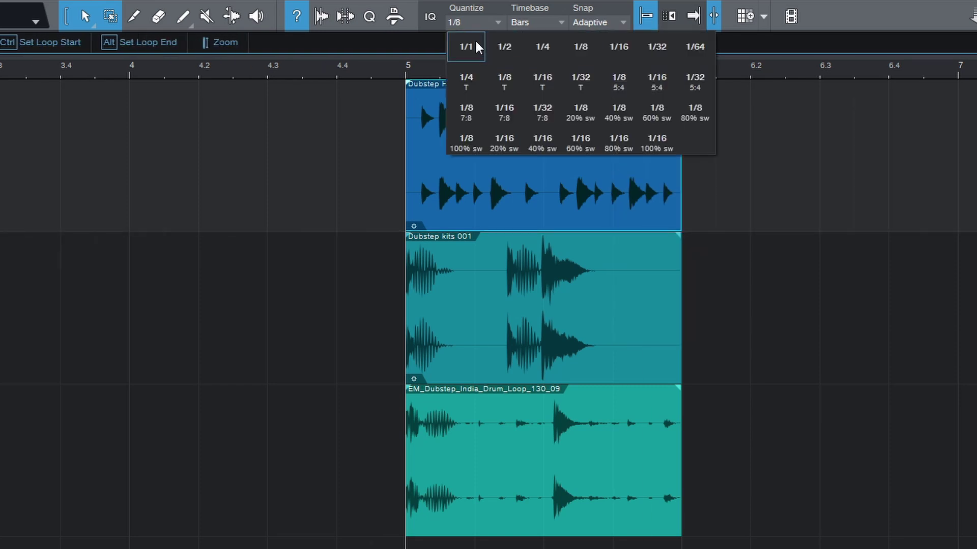
{"action": "left_click", "coordinate": [504, 47]}
{"action": "left_click", "coordinate": [501, 25]}
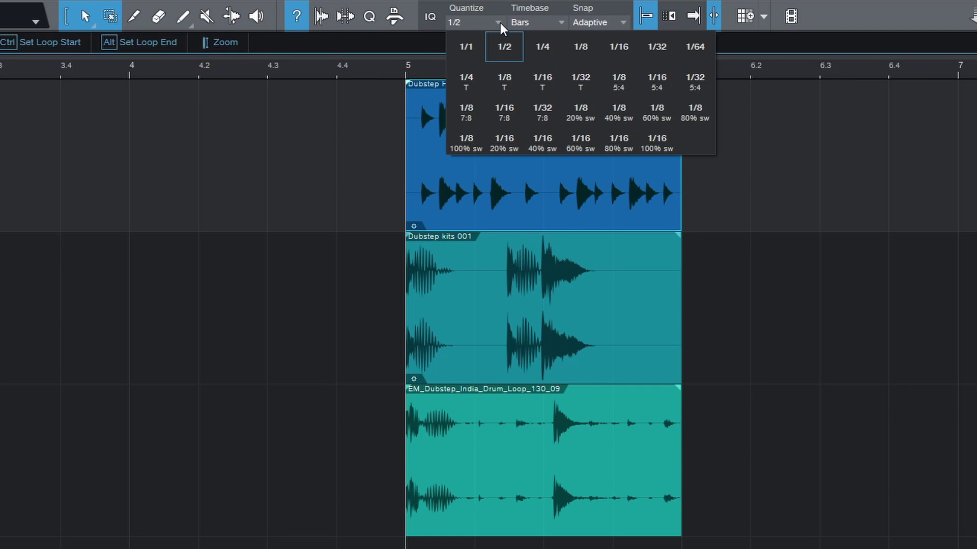
{"action": "left_click", "coordinate": [630, 56]}
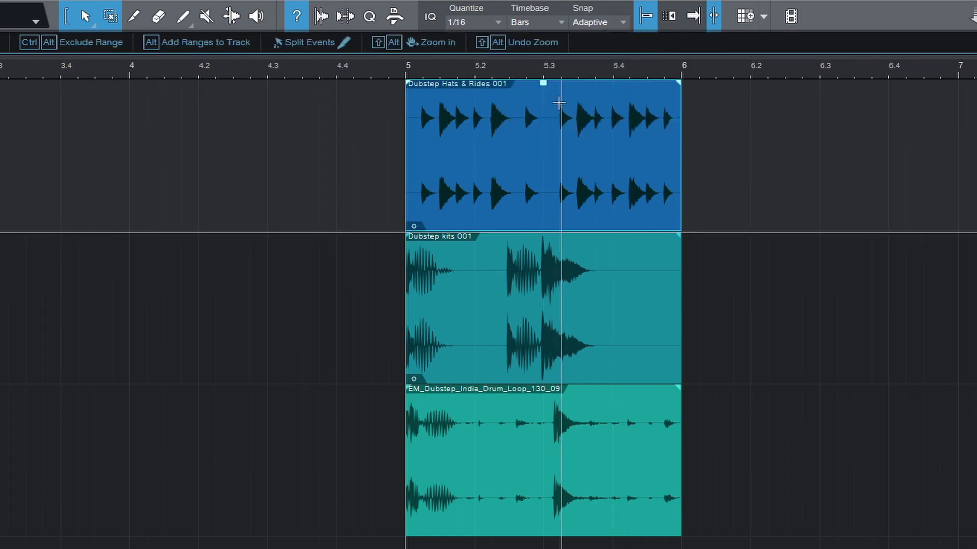
Step: Try Quantize snapping, return snapping to Adaptive, and zoom out to see more bars
{"action": "left_click", "coordinate": [596, 24]}
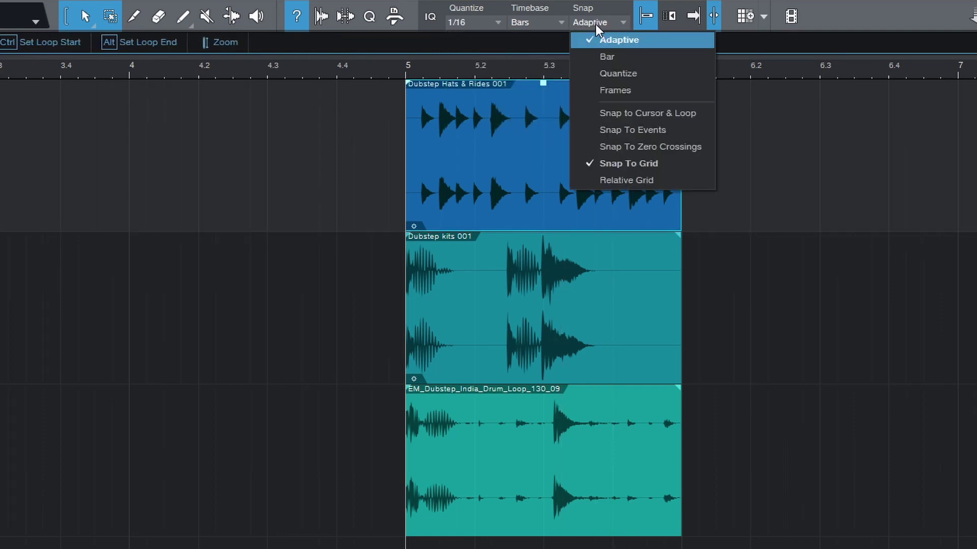
{"action": "left_click", "coordinate": [631, 73]}
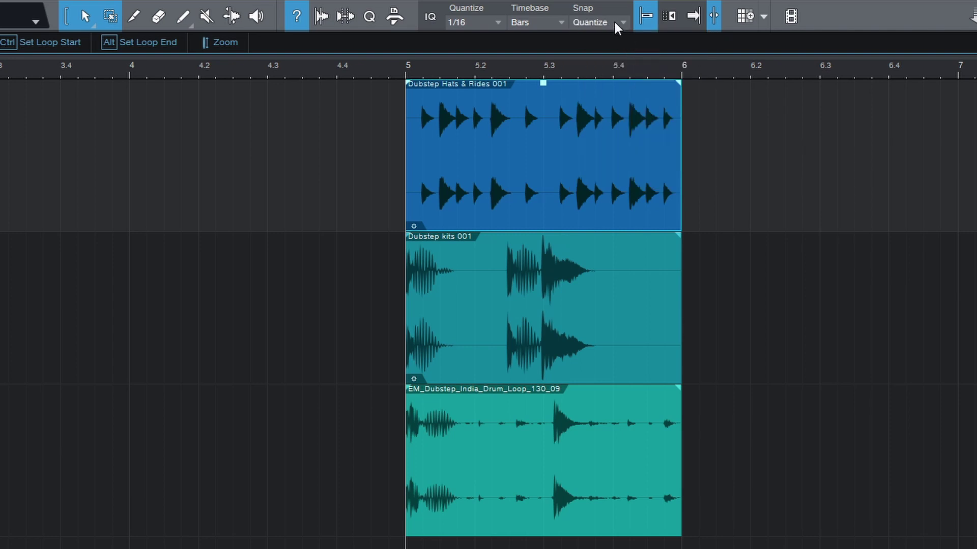
{"action": "left_click", "coordinate": [617, 24]}
{"action": "left_click", "coordinate": [667, 40]}
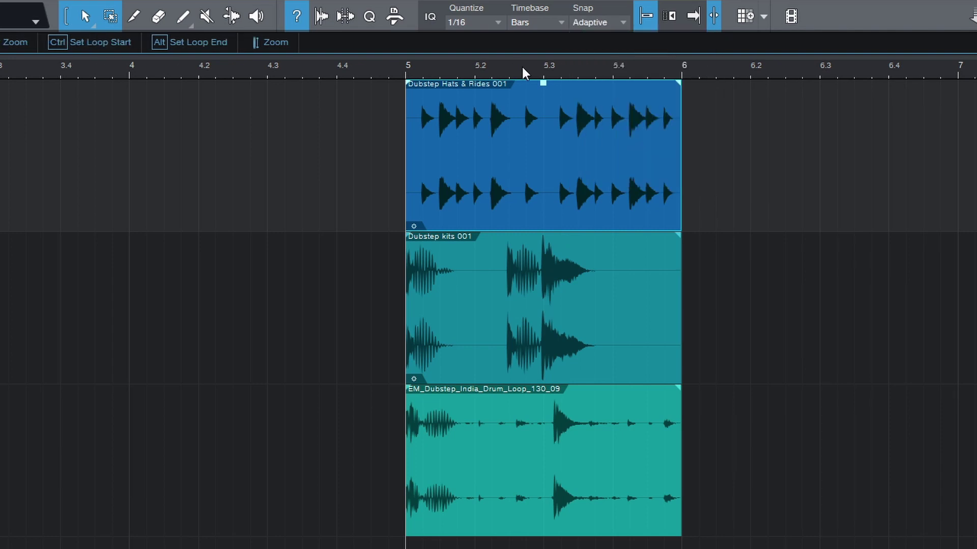
{"action": "left_click_drag", "start_coordinate": [524, 74], "coordinate": [541, 44]}
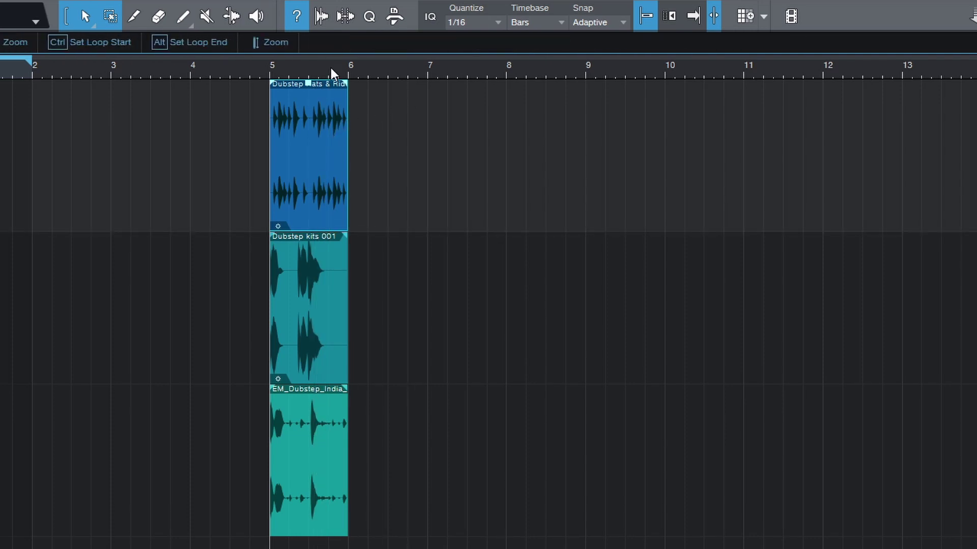
{"action": "left_click_drag", "start_coordinate": [333, 75], "coordinate": [351, 53]}
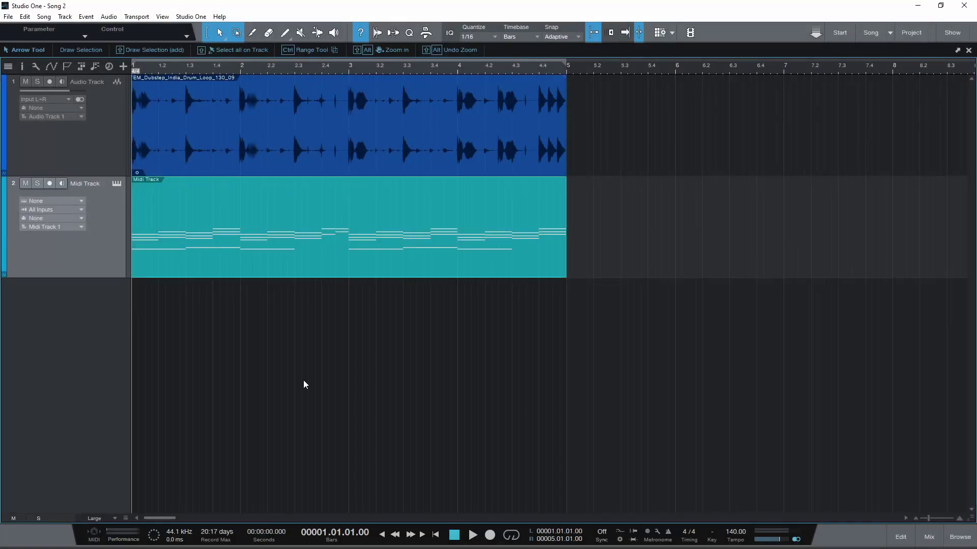
{"action": "left_click", "coordinate": [106, 149]}
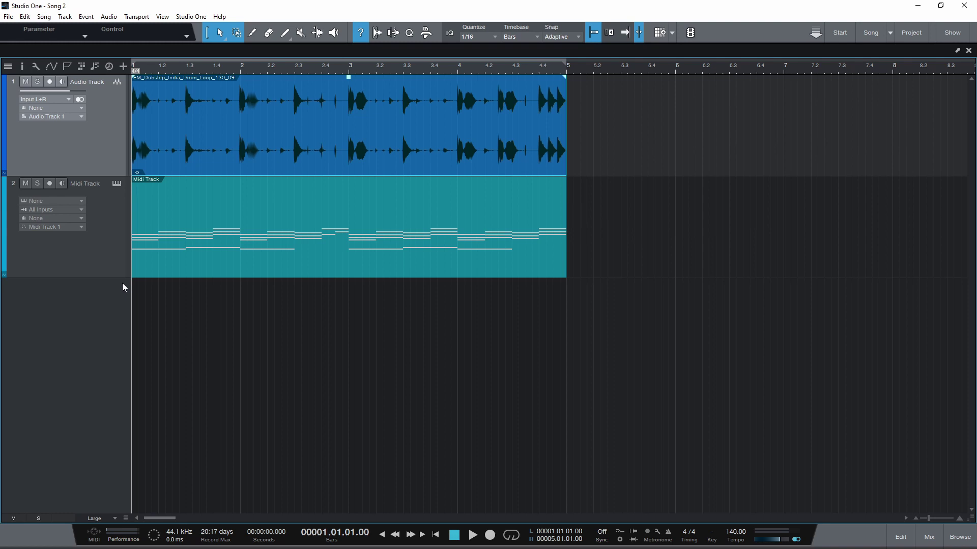
{"action": "left_click", "coordinate": [103, 253]}
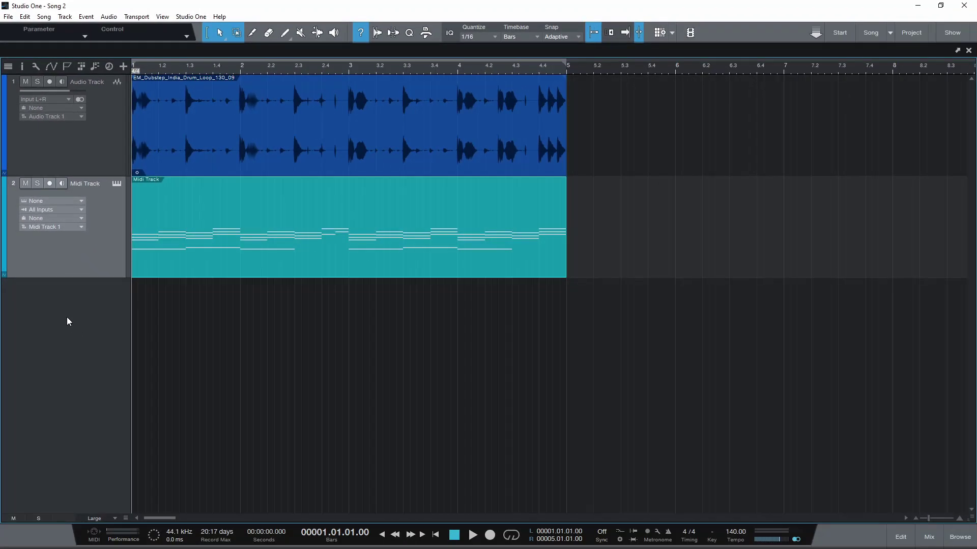
{"action": "right_click", "coordinate": [67, 320]}
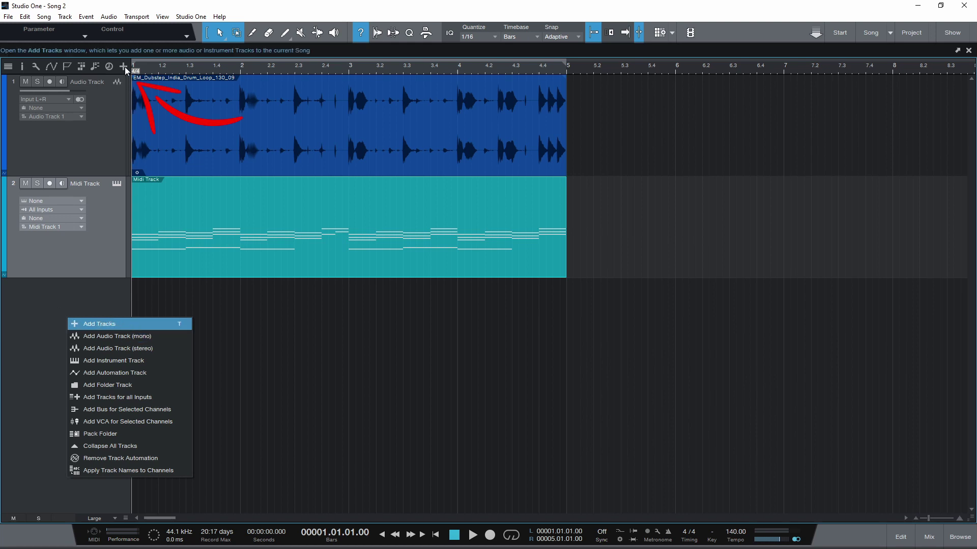
{"action": "key", "text": "Return"}
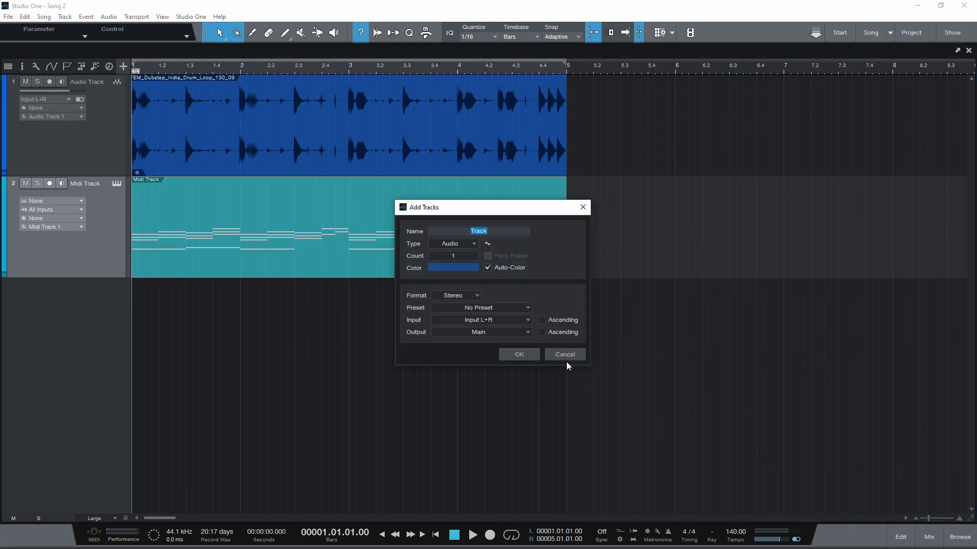
Step: Dismiss the add-tracks dialog and drag Mai Tai from the browser in as a new instrument track
{"action": "left_click", "coordinate": [564, 354]}
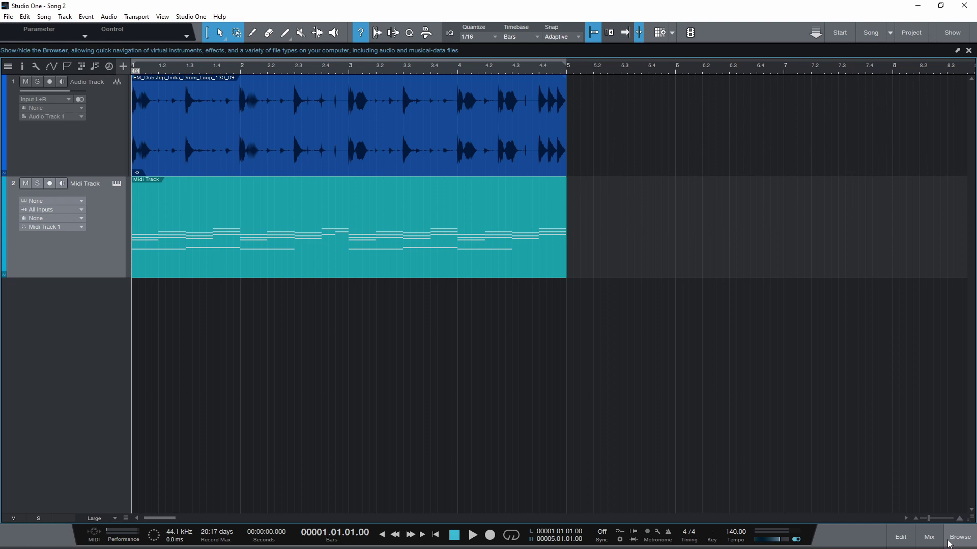
{"action": "left_click", "coordinate": [949, 540]}
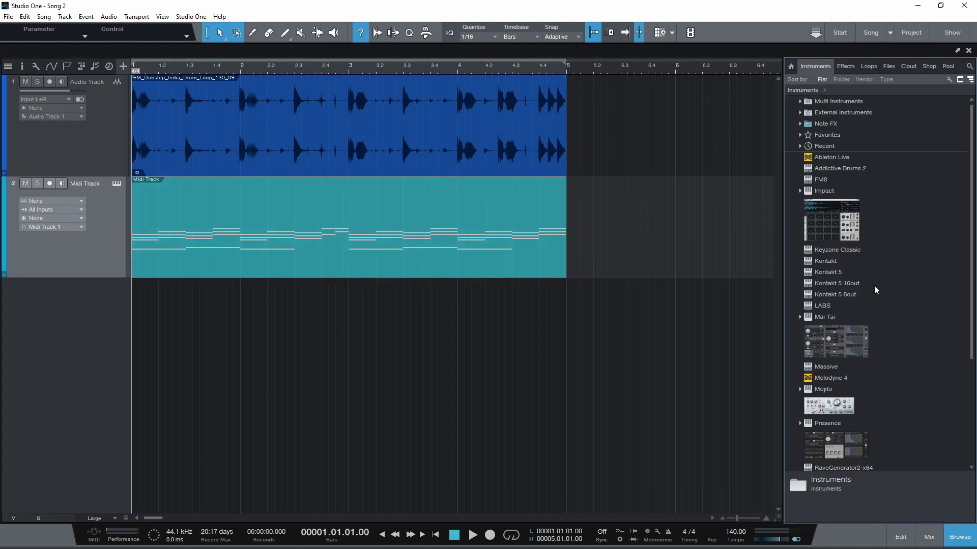
{"action": "scroll", "coordinate": [882, 276], "scroll_direction": "down", "scroll_amount": 5}
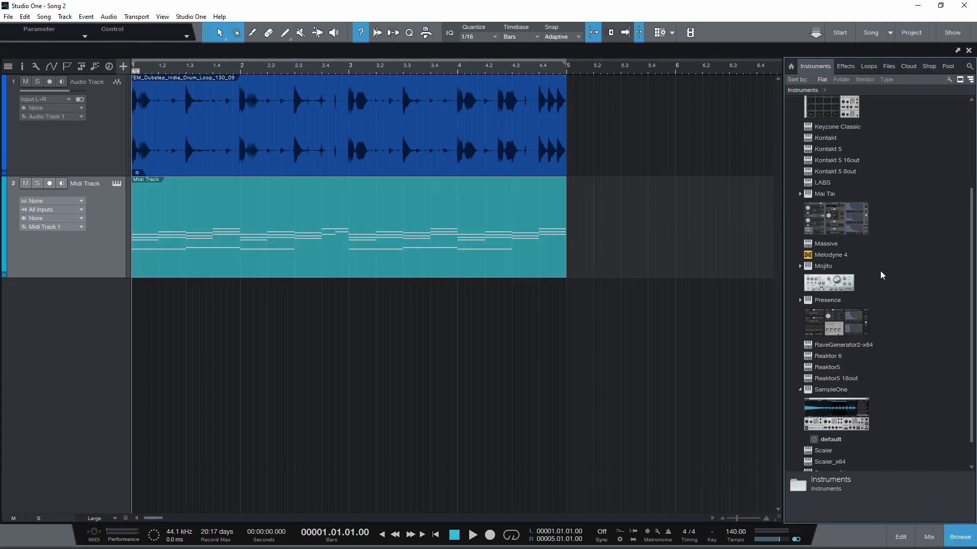
{"action": "left_click_drag", "start_coordinate": [839, 217], "coordinate": [332, 344]}
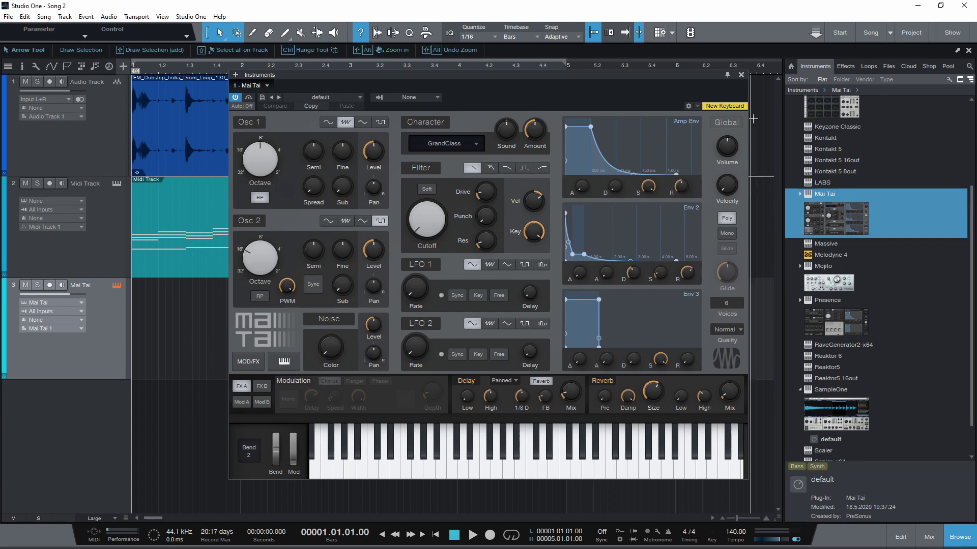
{"action": "left_click", "coordinate": [742, 74]}
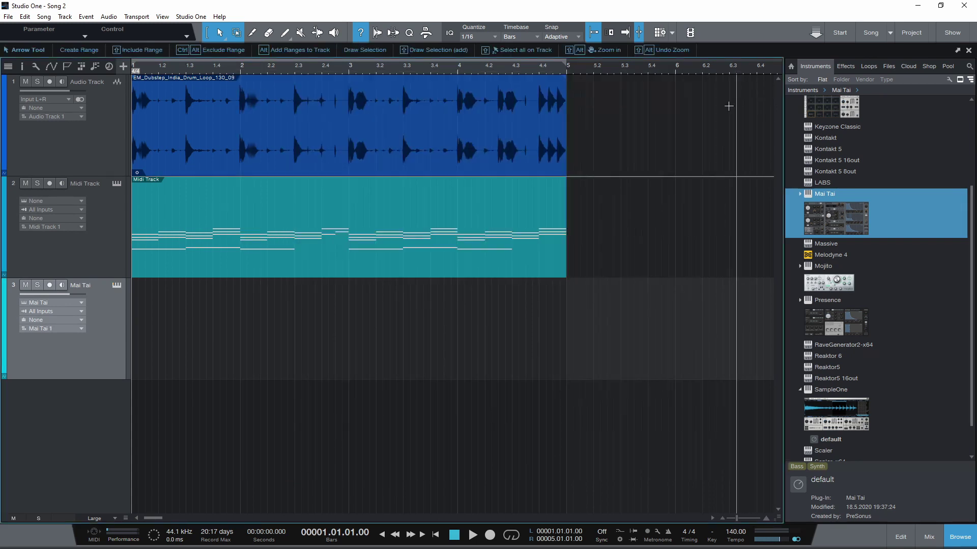
Step: Turn the Mai Tai Cutoff knob to about 58.35 Hz, then close the synth editor
{"action": "left_click", "coordinate": [116, 286]}
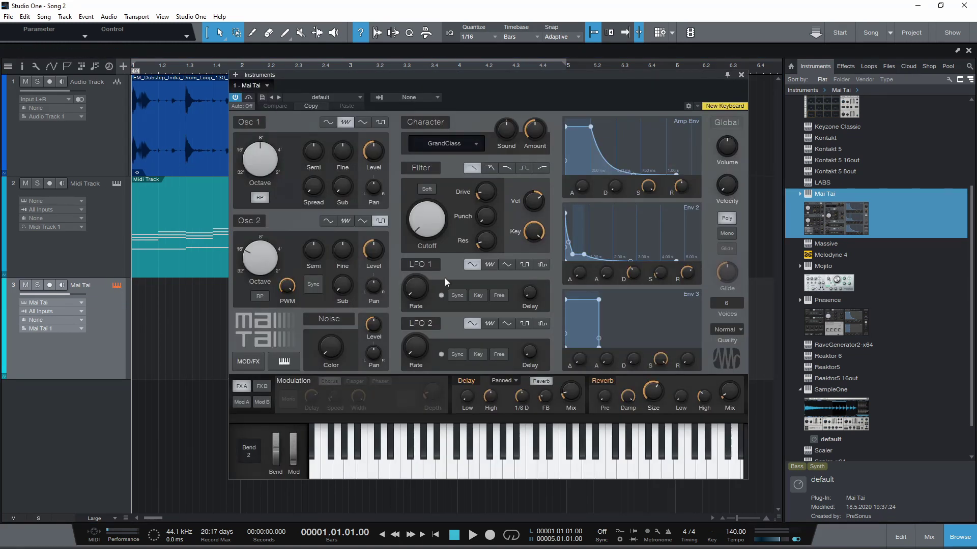
{"action": "left_click", "coordinate": [117, 288]}
{"action": "left_click", "coordinate": [117, 286]}
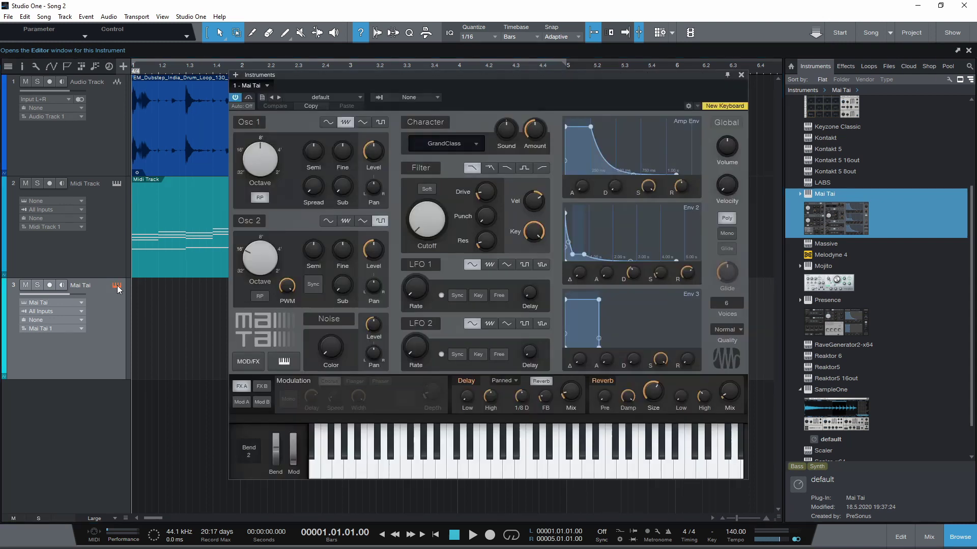
{"action": "left_click_drag", "start_coordinate": [428, 233], "coordinate": [429, 219]}
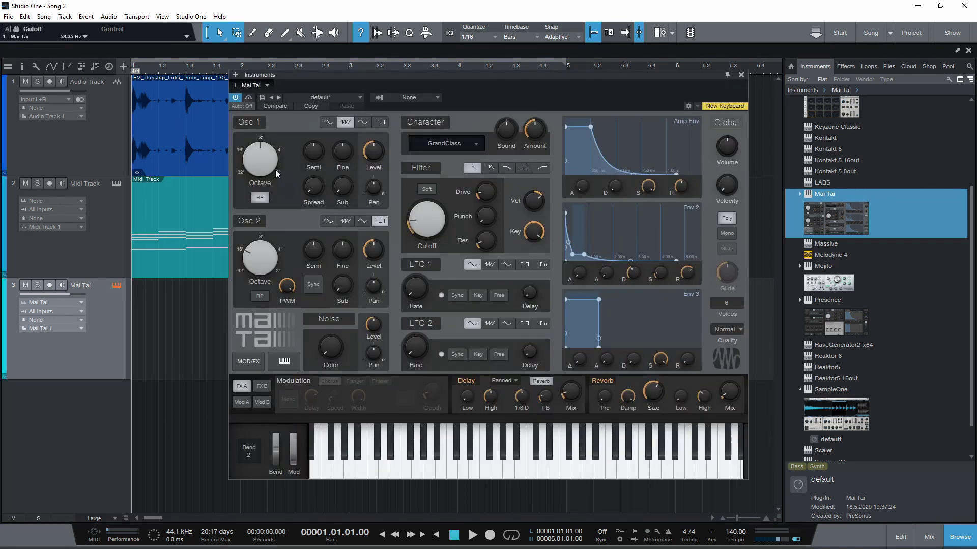
{"action": "left_click", "coordinate": [741, 75]}
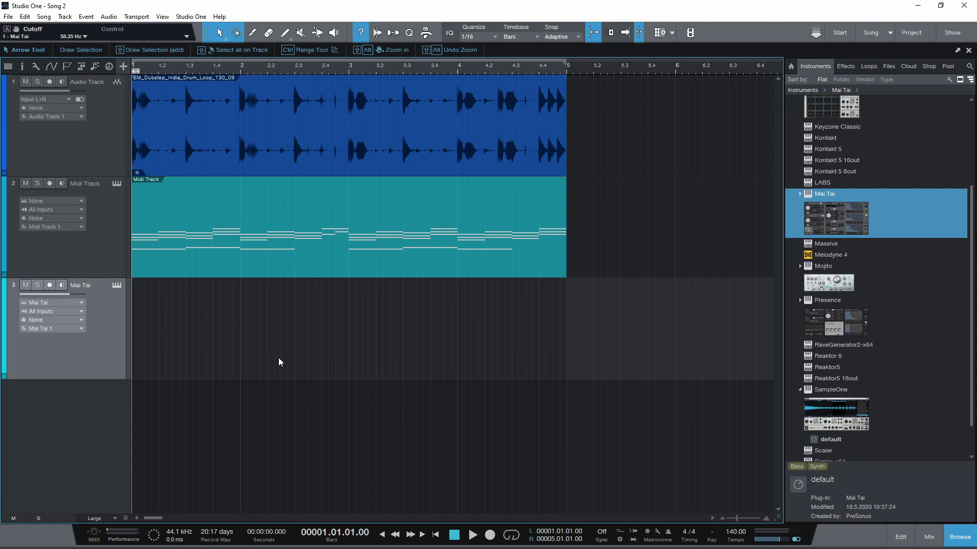
Step: Select bars 1–8 on the Mai Tai track, turn the range into a part, and open it
{"action": "double_click", "coordinate": [198, 364]}
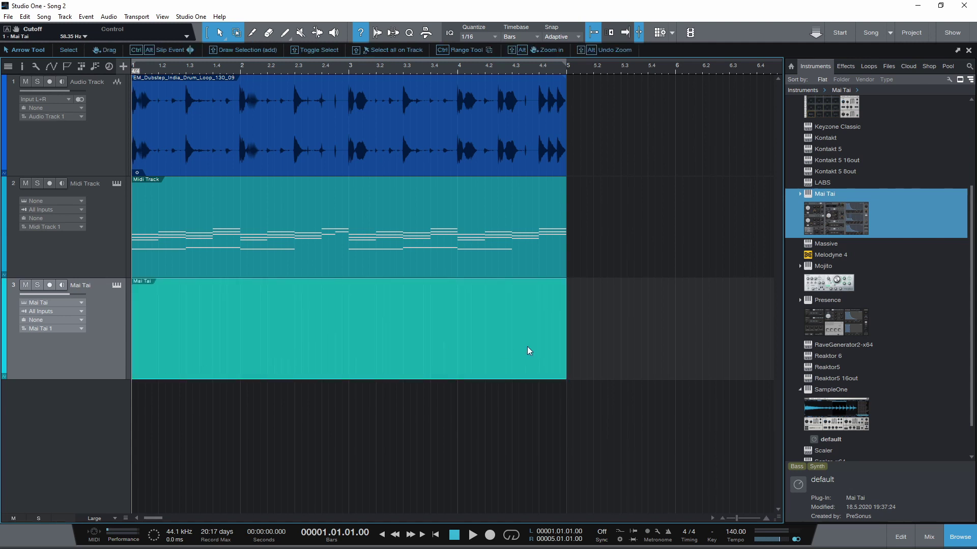
{"action": "left_click_drag", "start_coordinate": [562, 357], "coordinate": [715, 364]}
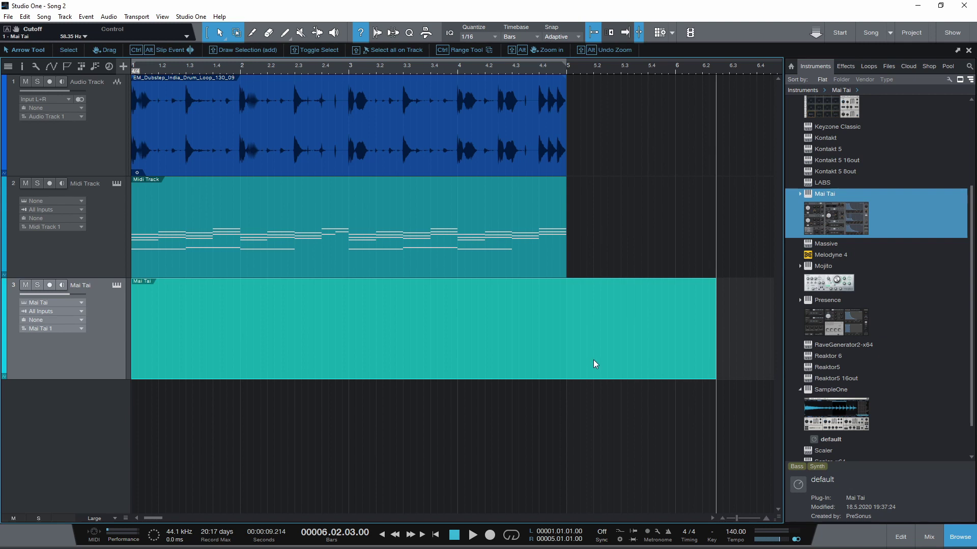
{"action": "key", "text": "Delete"}
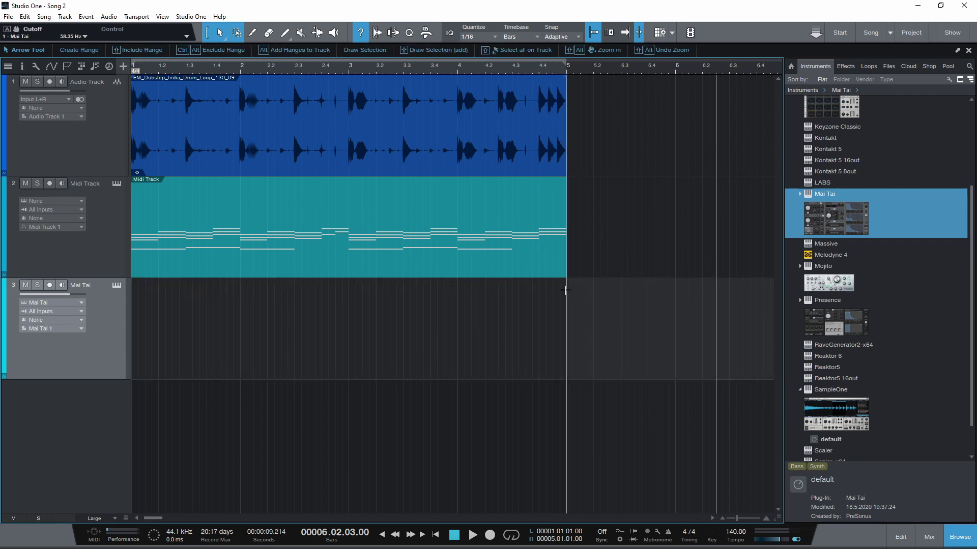
{"action": "left_click_drag", "start_coordinate": [565, 290], "coordinate": [133, 305]}
{"action": "left_click_drag", "start_coordinate": [490, 71], "coordinate": [489, 63]}
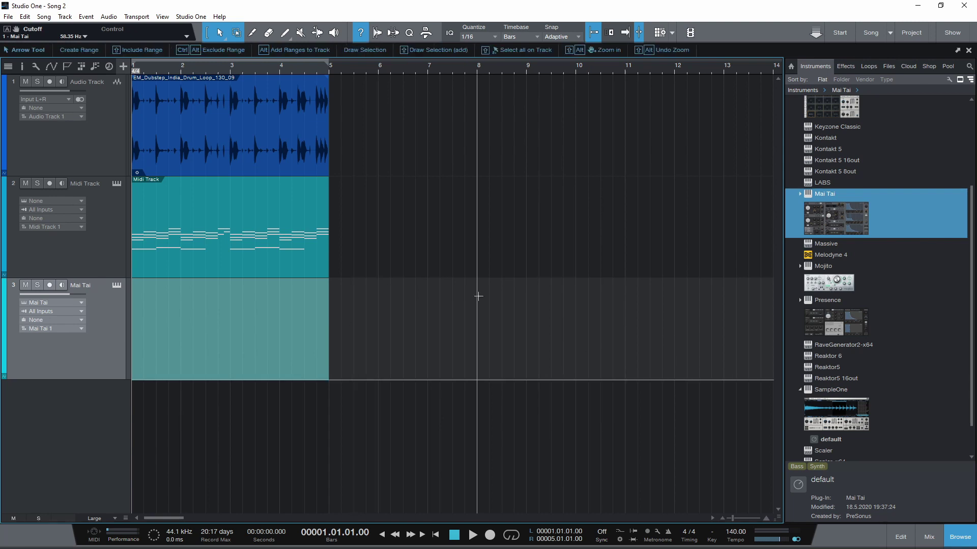
{"action": "left_click_drag", "start_coordinate": [479, 297], "coordinate": [84, 323]}
{"action": "double_click", "coordinate": [334, 349]}
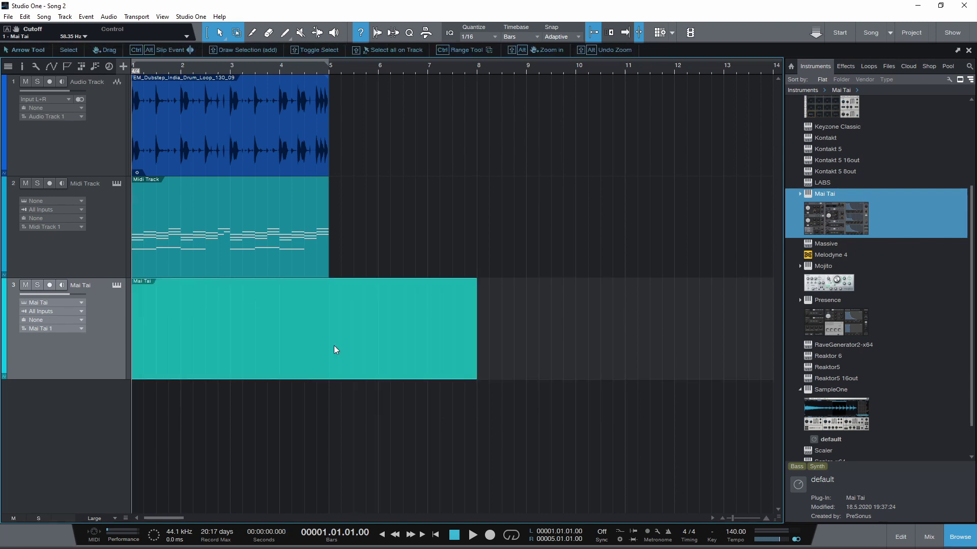
{"action": "double_click", "coordinate": [315, 348]}
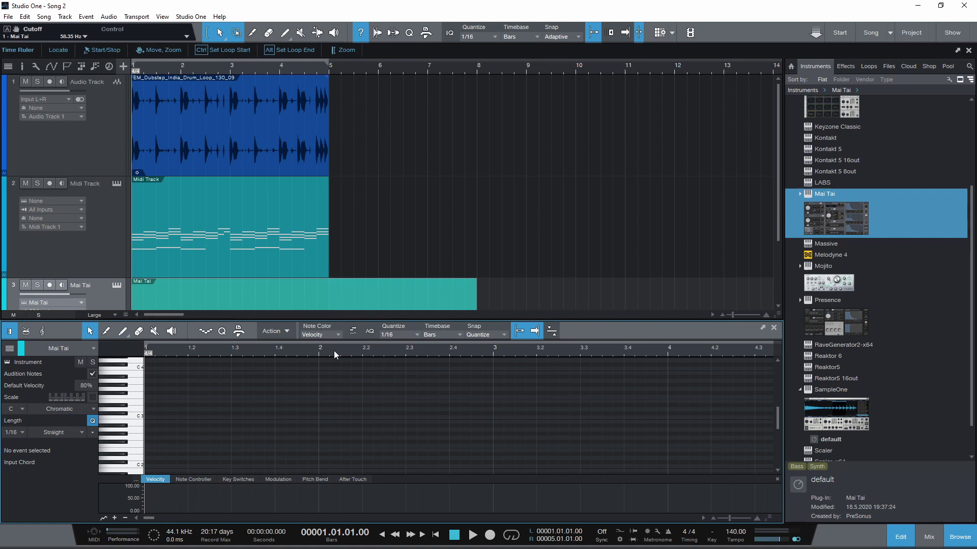
{"action": "left_click", "coordinate": [905, 537]}
{"action": "left_click", "coordinate": [905, 540]}
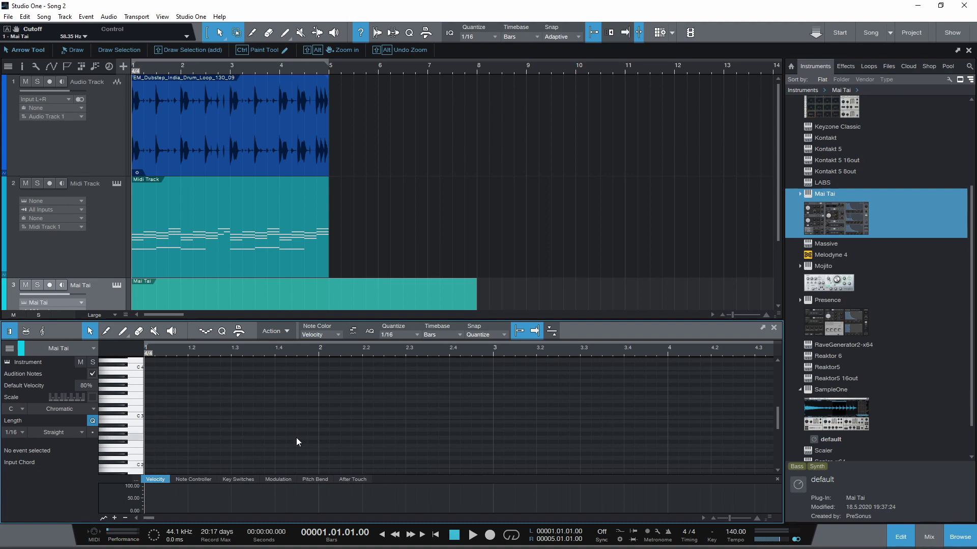
{"action": "key", "text": "ctrl+z"}
{"action": "scroll", "coordinate": [865, 254], "scroll_direction": "up", "scroll_amount": 4}
{"action": "left_click_drag", "start_coordinate": [825, 190], "coordinate": [214, 346]}
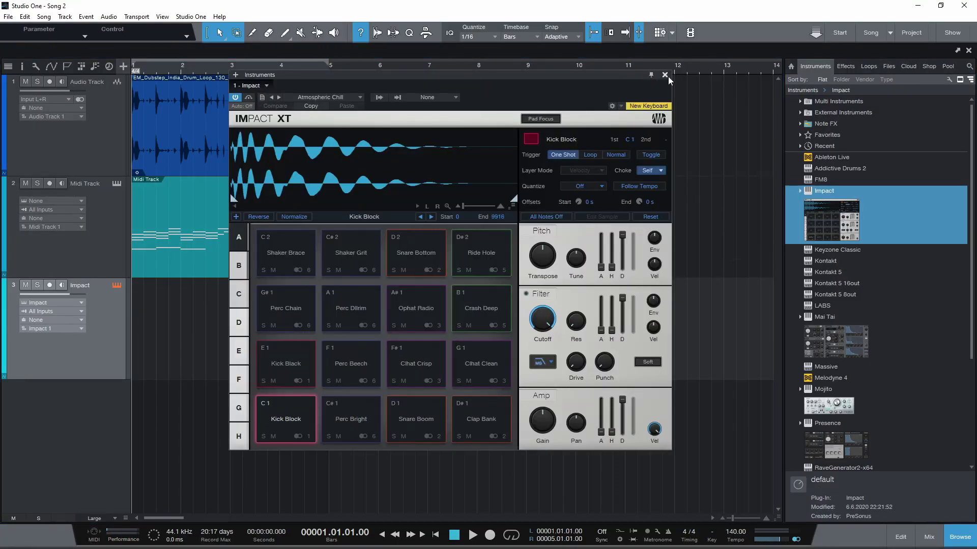
{"action": "left_click", "coordinate": [664, 74]}
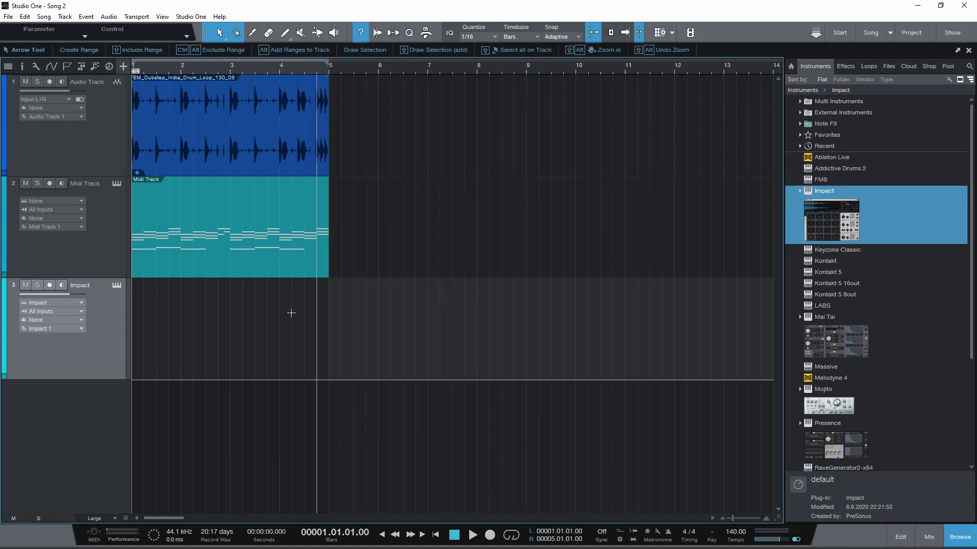
{"action": "double_click", "coordinate": [251, 352]}
{"action": "double_click", "coordinate": [250, 353]}
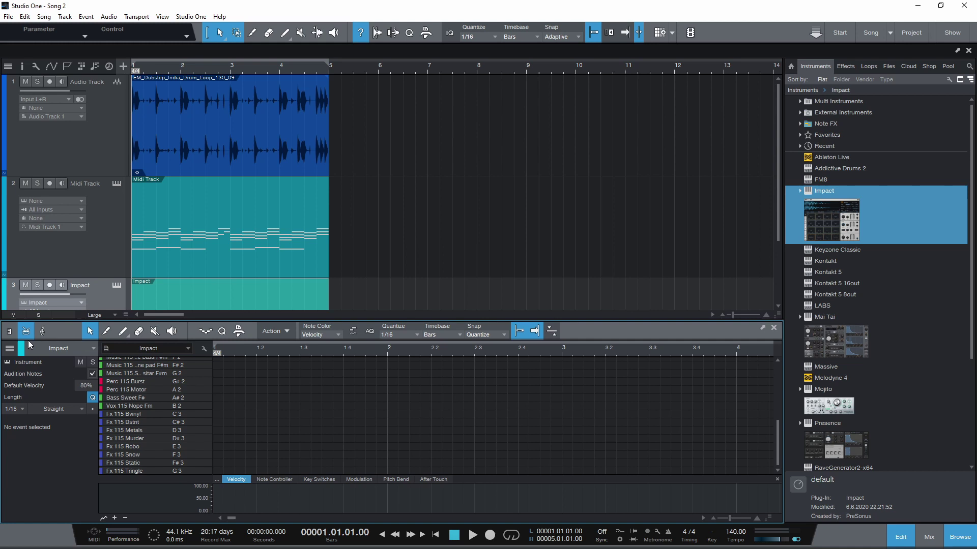
{"action": "left_click", "coordinate": [9, 333]}
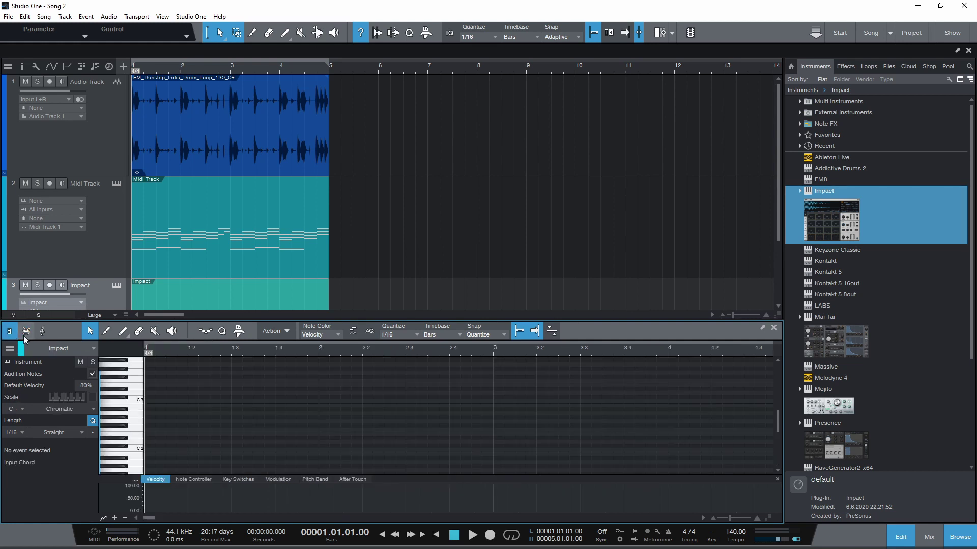
{"action": "left_click", "coordinate": [25, 334]}
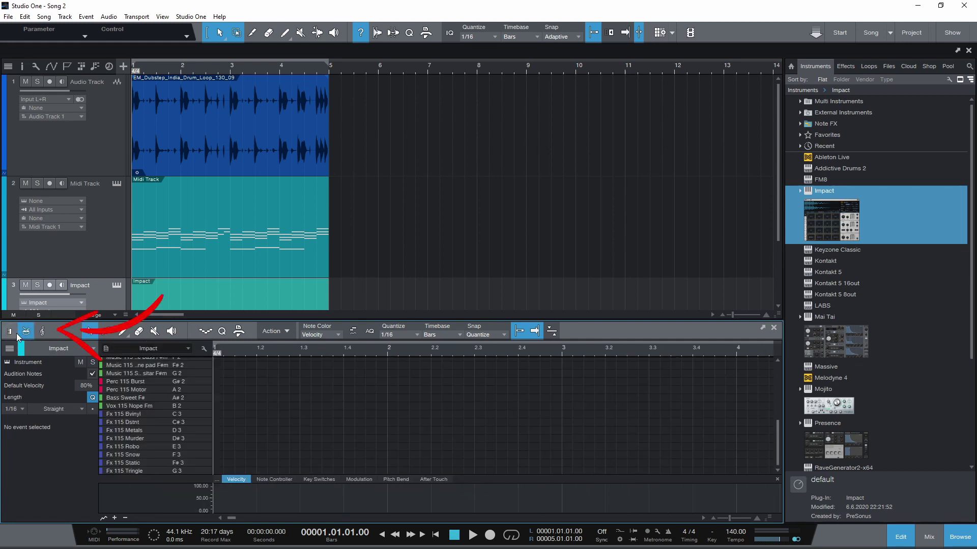
{"action": "left_click", "coordinate": [15, 334]}
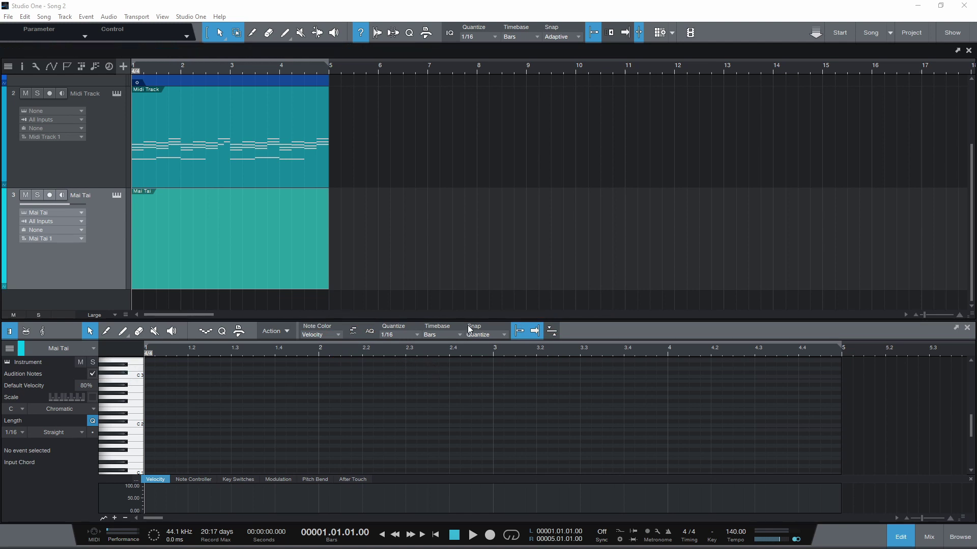
Step: Draw C1, E1 and F#1 notes on beats 1.1–1.3 and duplicate them into bar 2
{"action": "left_click_drag", "start_coordinate": [460, 320], "coordinate": [464, 198]}
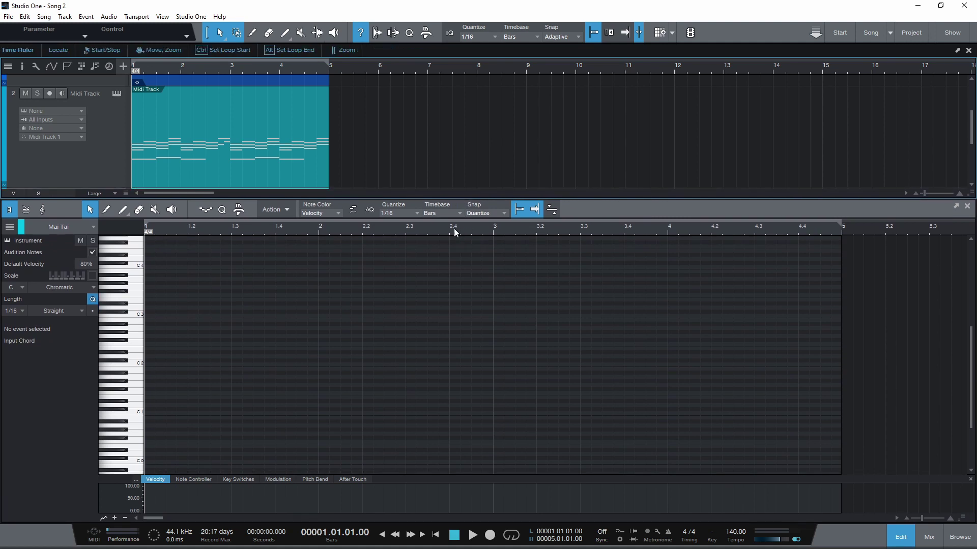
{"action": "left_click_drag", "start_coordinate": [460, 233], "coordinate": [470, 230]}
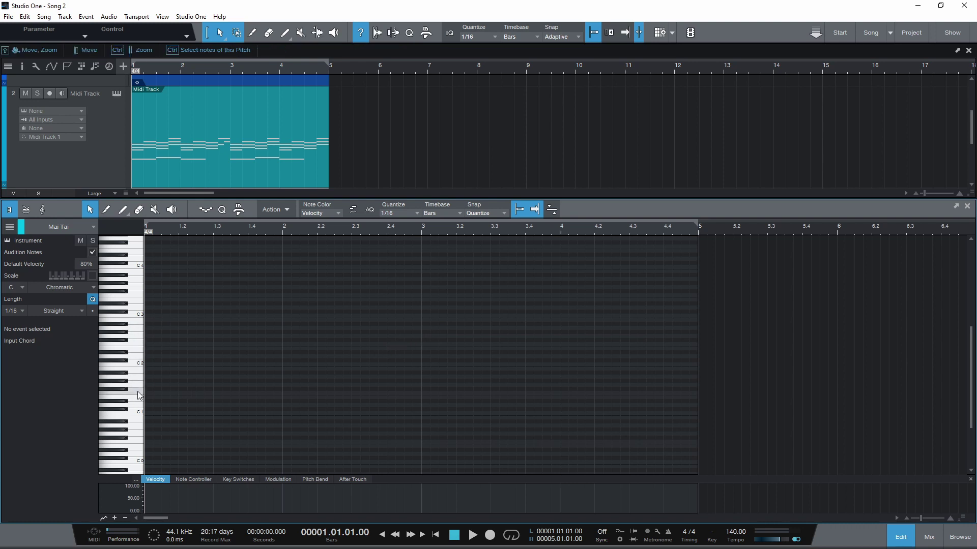
{"action": "left_click", "coordinate": [135, 368]}
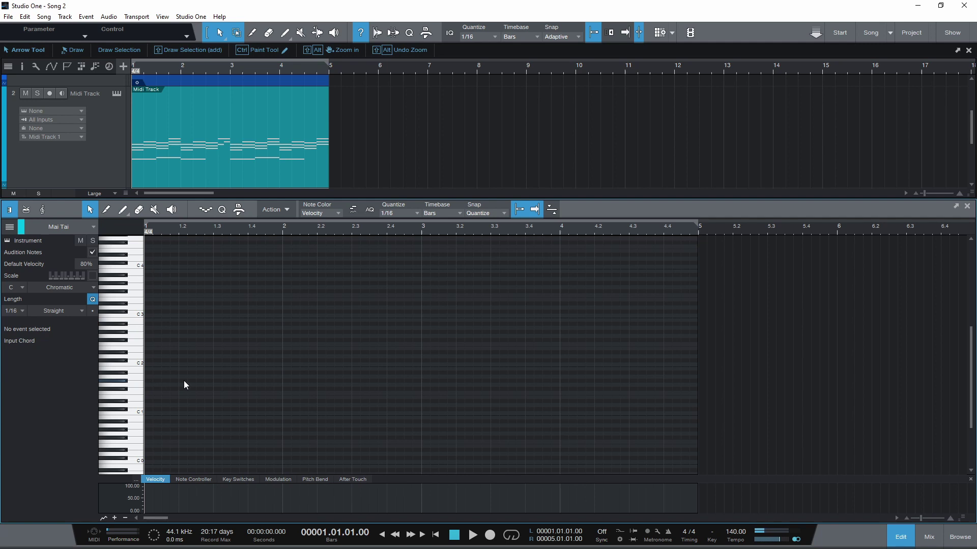
{"action": "double_click", "coordinate": [149, 414]}
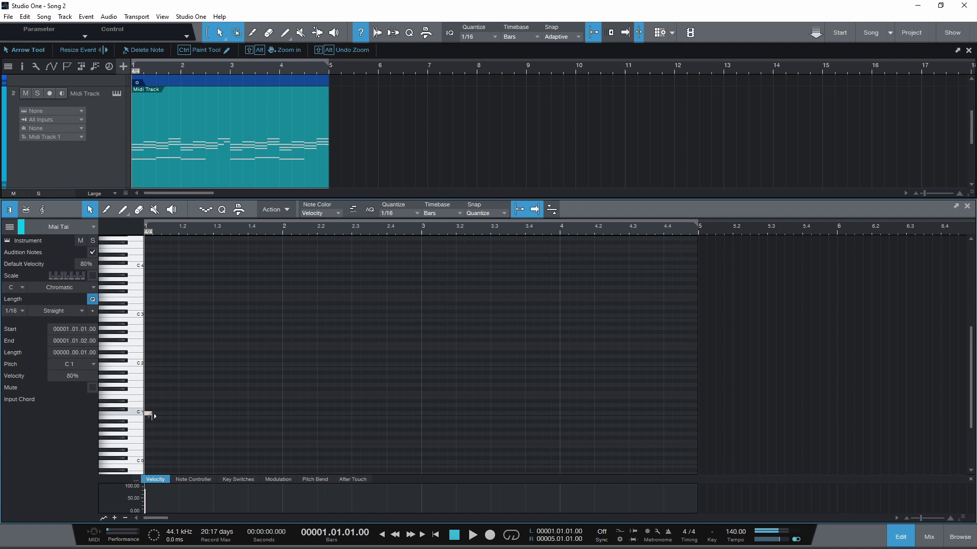
{"action": "left_click_drag", "start_coordinate": [153, 414], "coordinate": [182, 418]}
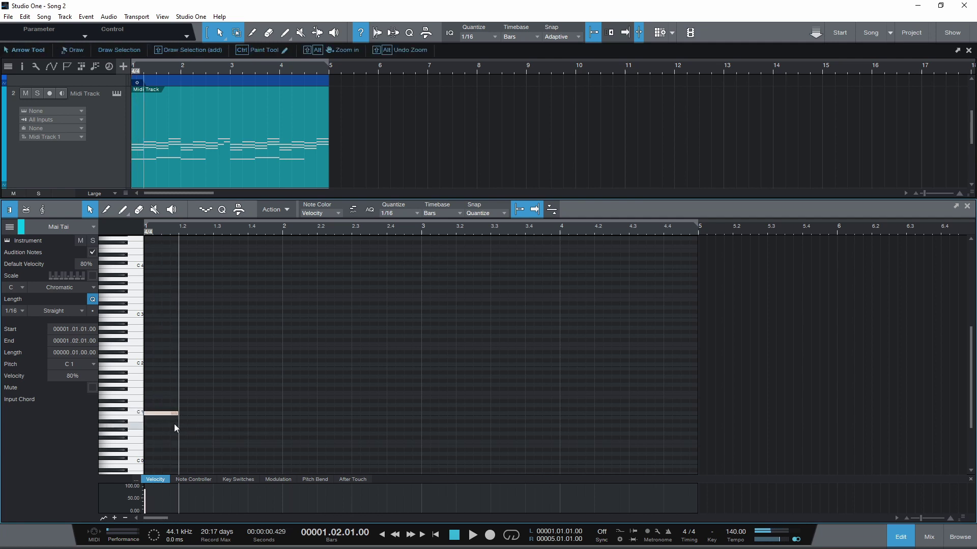
{"action": "double_click", "coordinate": [186, 413]}
{"action": "key", "text": "alt+Up"}
{"action": "key", "text": "alt+Up"}
{"action": "key", "text": "alt+Up"}
{"action": "key", "text": "alt+Up"}
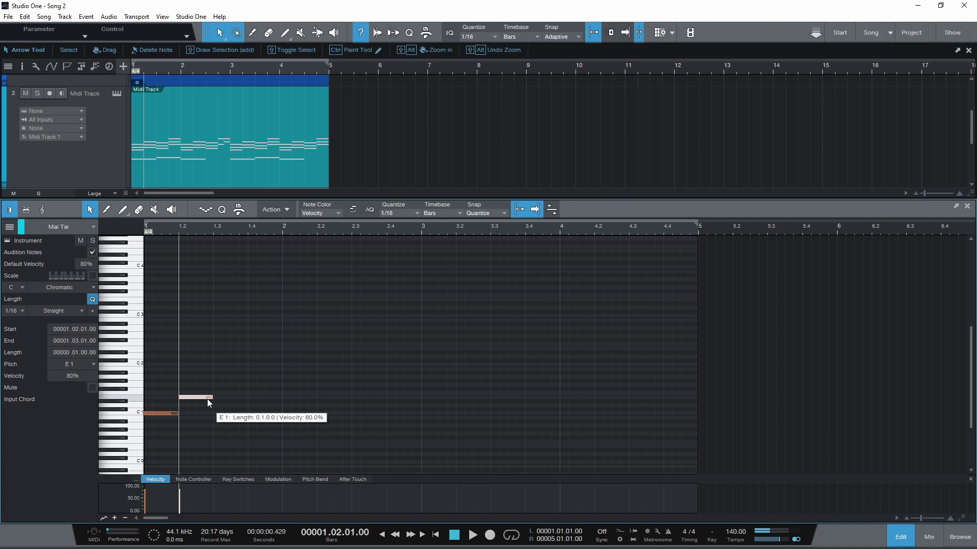
{"action": "left_click_drag", "start_coordinate": [206, 398], "coordinate": [155, 432], "text": "alt"}
{"action": "key", "text": "d"}
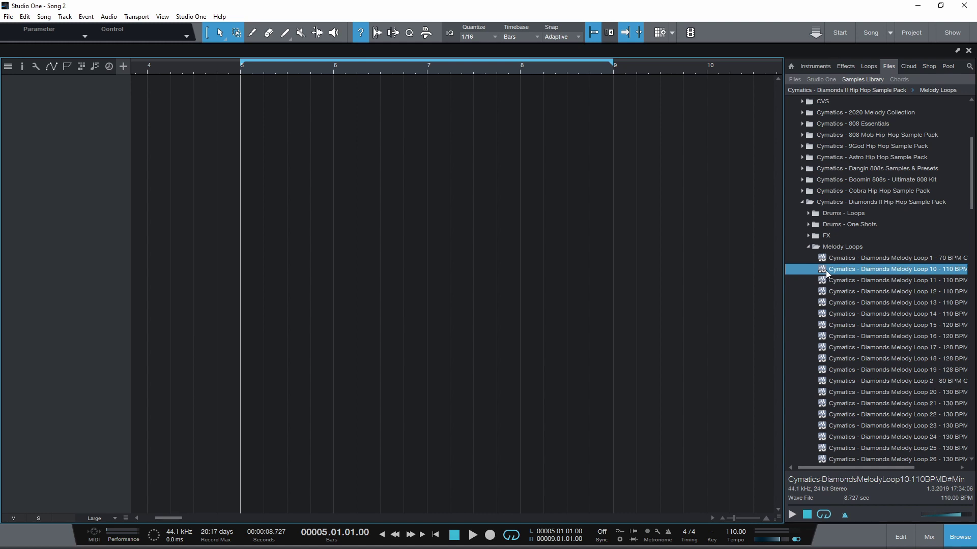
Step: Drop Diamonds Melody Loop 10 at bar 5 at about -7.4 dB, with a 3.36 s fade-in and short fade-out
{"action": "left_click_drag", "start_coordinate": [826, 271], "coordinate": [262, 204]}
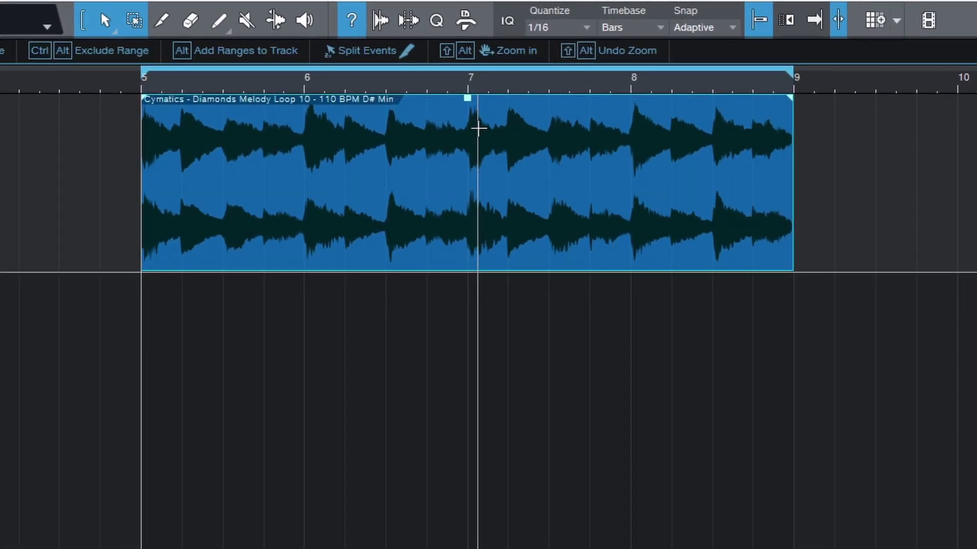
{"action": "mouse_move", "coordinate": [469, 107]}
{"action": "left_mouse_down"}
{"action": "mouse_move", "coordinate": [452, 153]}
{"action": "mouse_move", "coordinate": [456, 107]}
{"action": "left_mouse_up"}
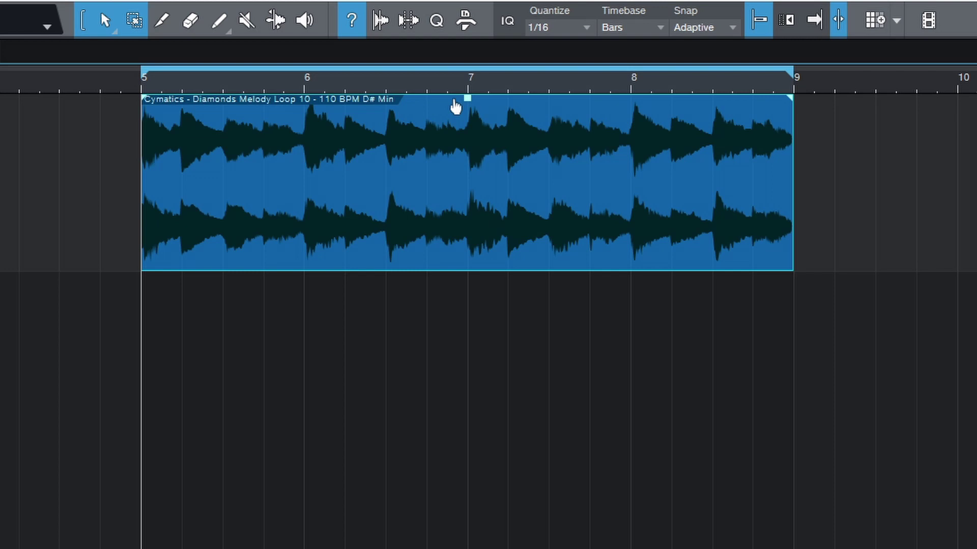
{"action": "left_click_drag", "start_coordinate": [144, 98], "coordinate": [245, 100]}
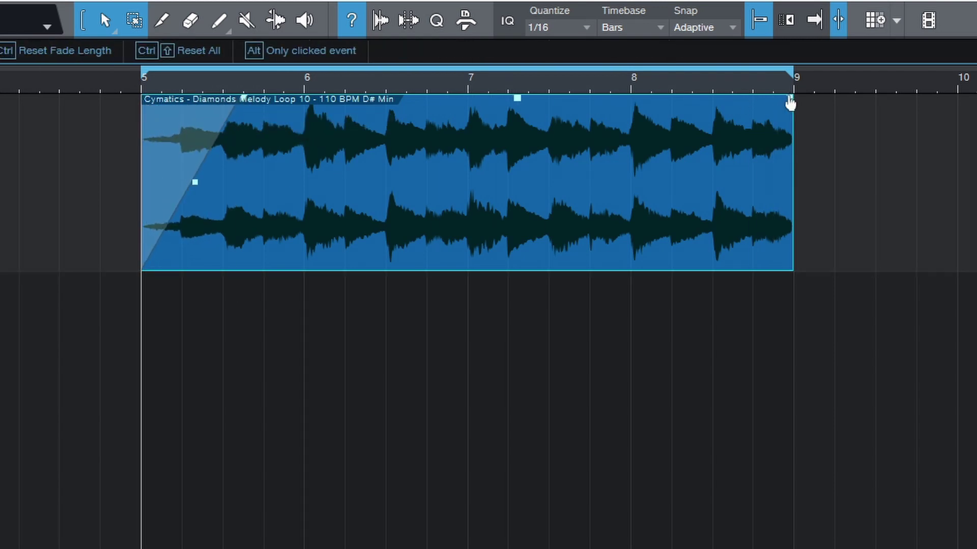
{"action": "left_click_drag", "start_coordinate": [789, 101], "coordinate": [640, 135]}
{"action": "left_click_drag", "start_coordinate": [250, 100], "coordinate": [401, 105]}
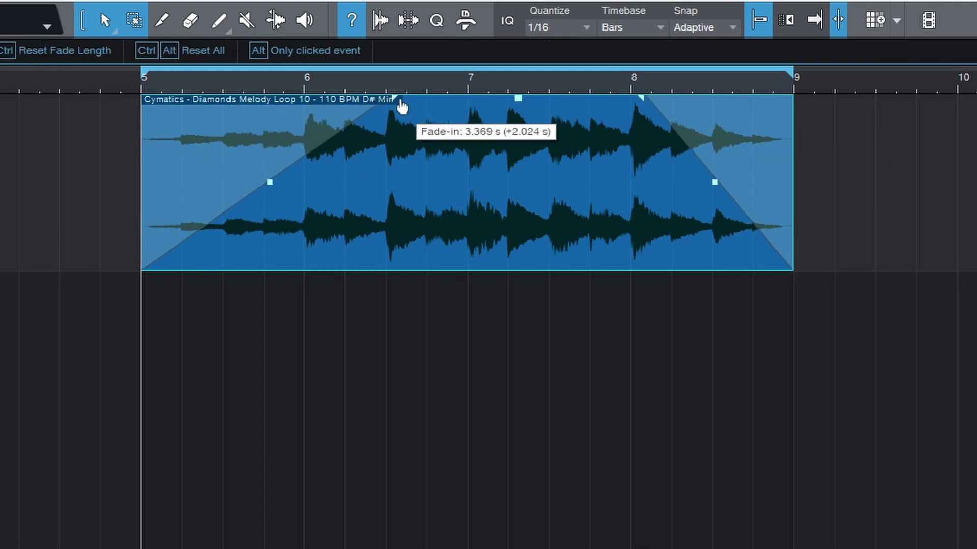
Step: Reverse the Melody Loop 10 event's audio
{"action": "right_click", "coordinate": [466, 170]}
{"action": "mouse_move", "coordinate": [537, 495]}
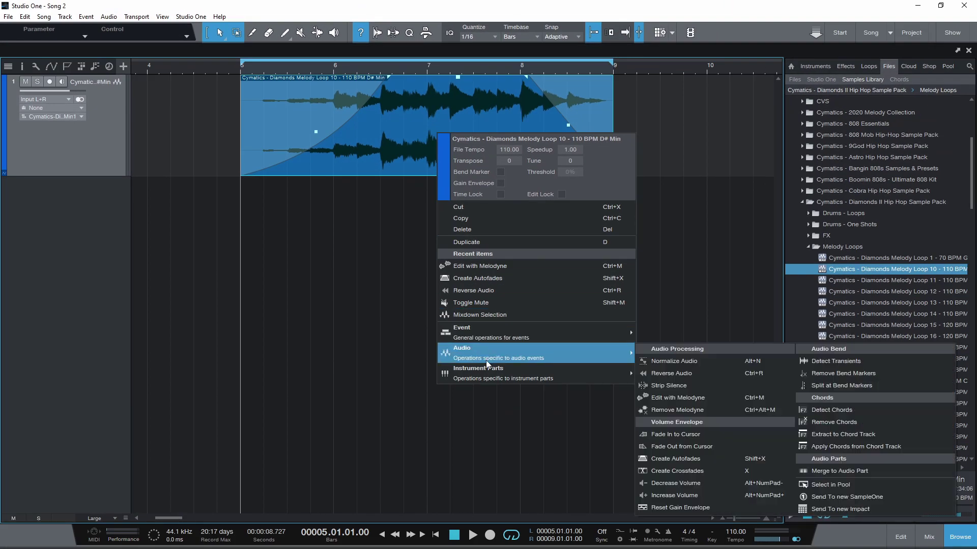
{"action": "left_click", "coordinate": [694, 374]}
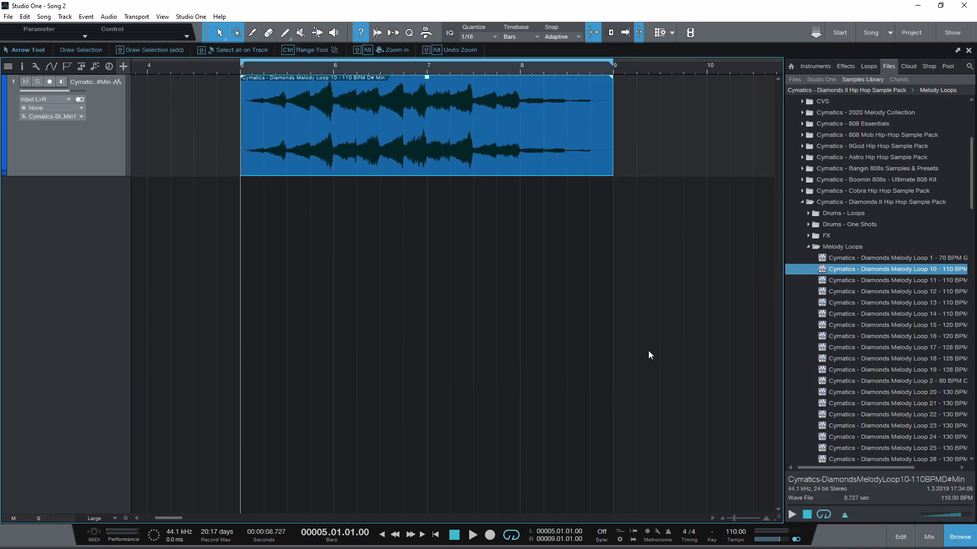
Step: Deselect the loop, then remove the audio track and the Mai Tai track with its instrument
{"action": "left_click", "coordinate": [423, 271]}
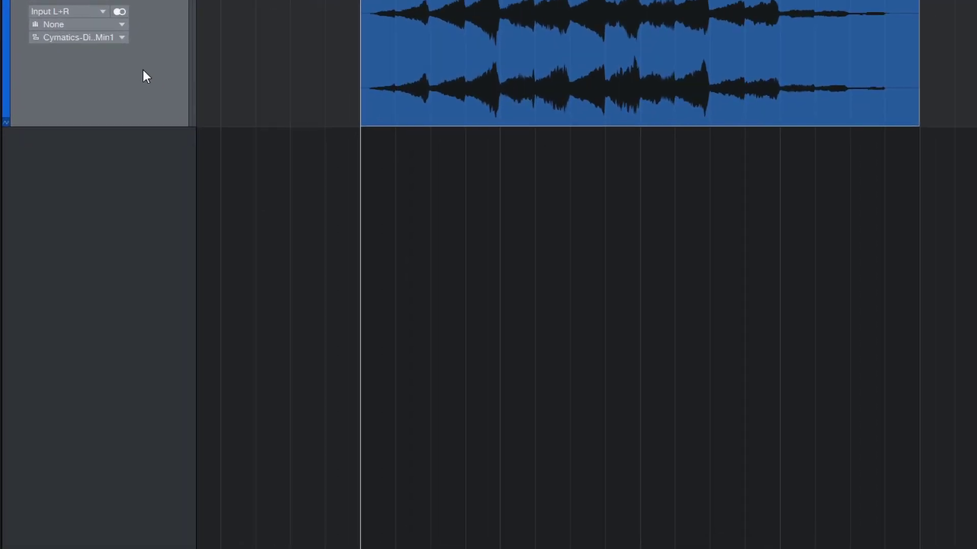
{"action": "right_click", "coordinate": [96, 144]}
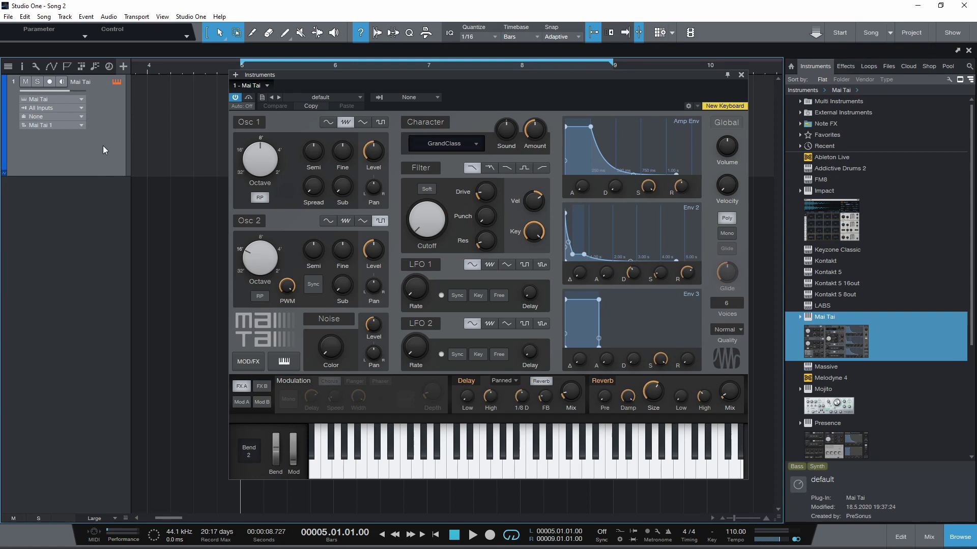
{"action": "right_click", "coordinate": [99, 146]}
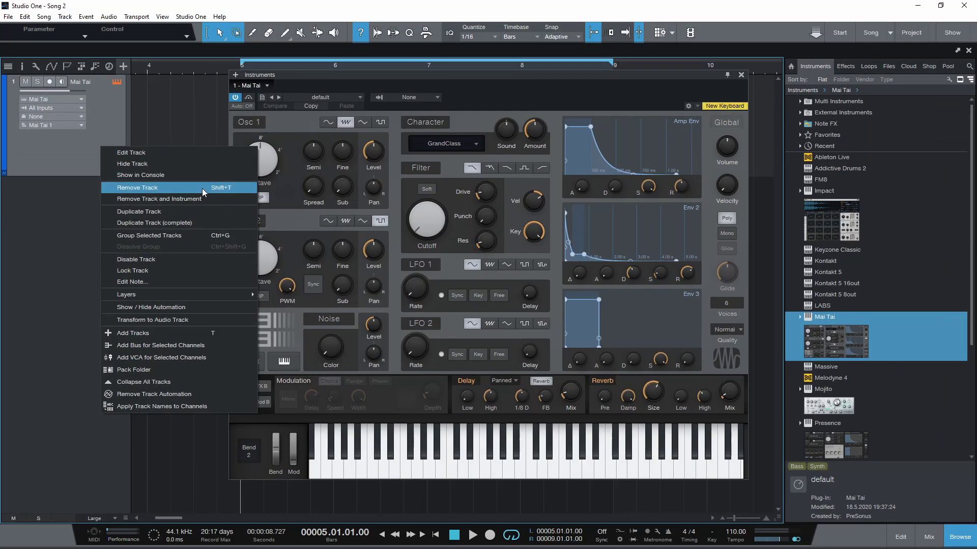
{"action": "left_click", "coordinate": [404, 102]}
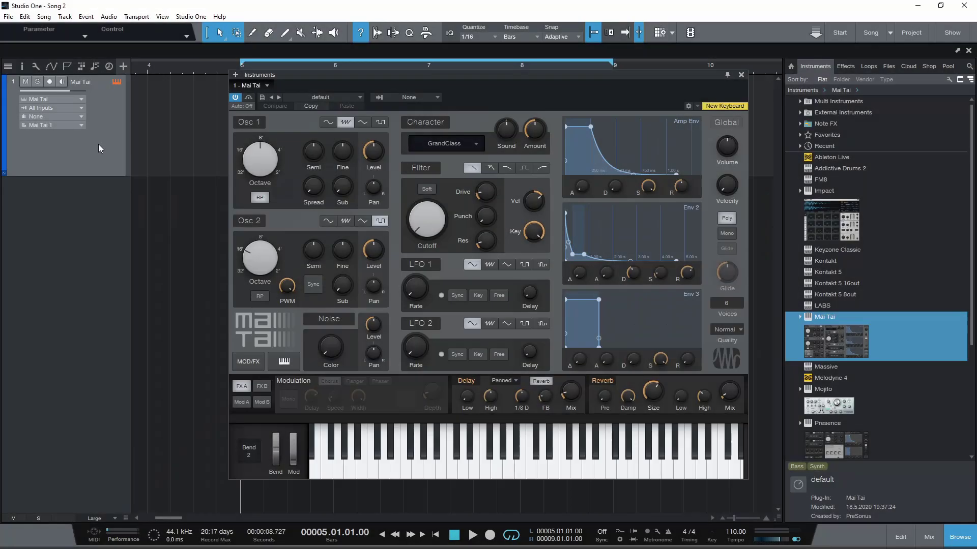
{"action": "right_click", "coordinate": [98, 148]}
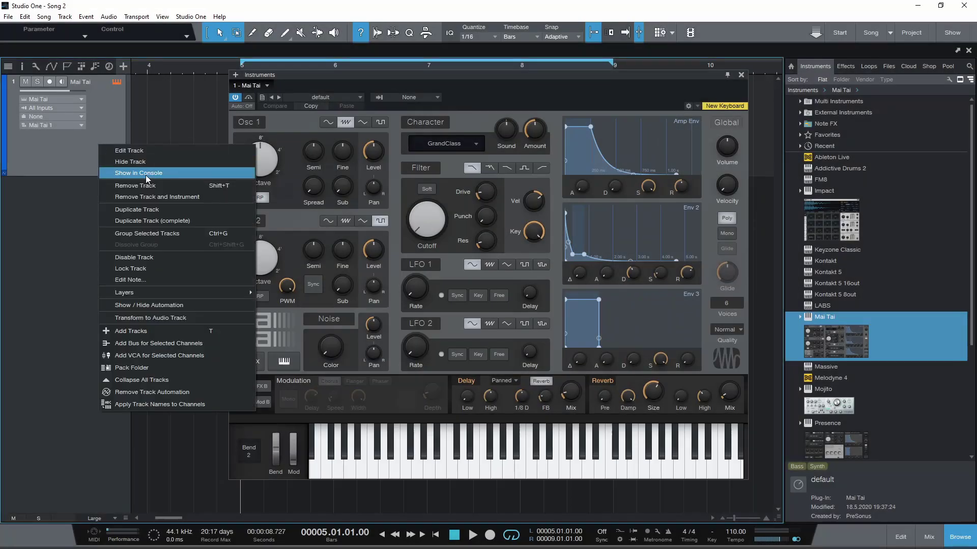
{"action": "left_click", "coordinate": [202, 200]}
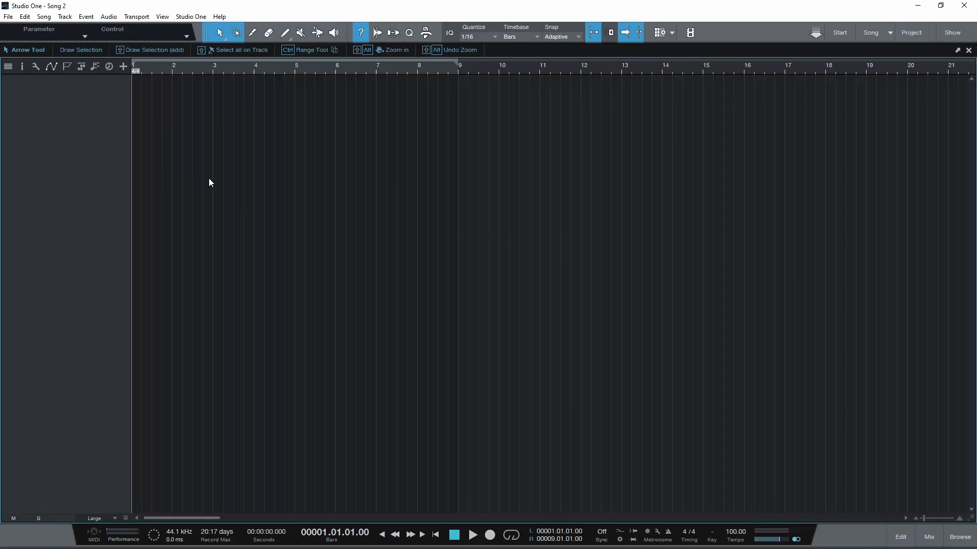
Step: Add a new audio track and set its input to Input L
{"action": "right_click", "coordinate": [59, 120]}
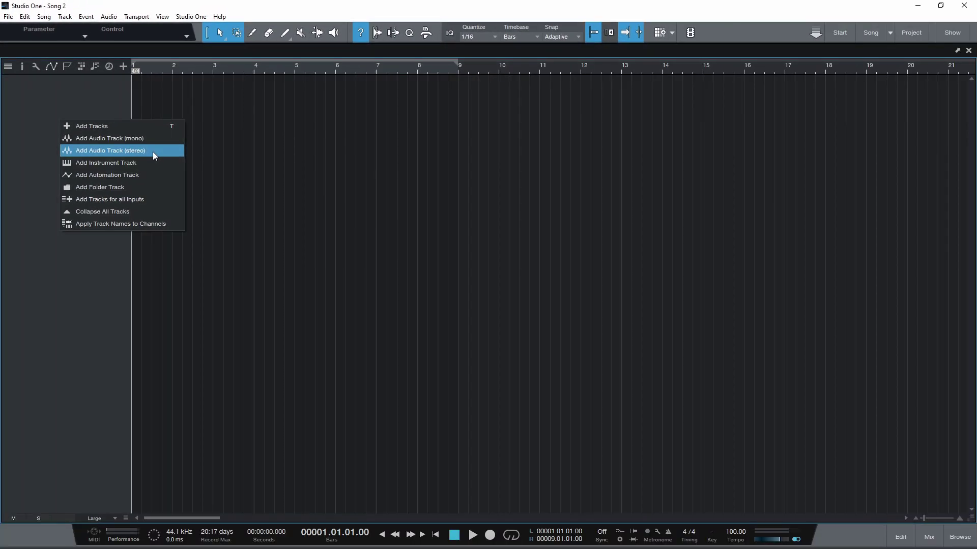
{"action": "left_click", "coordinate": [153, 151]}
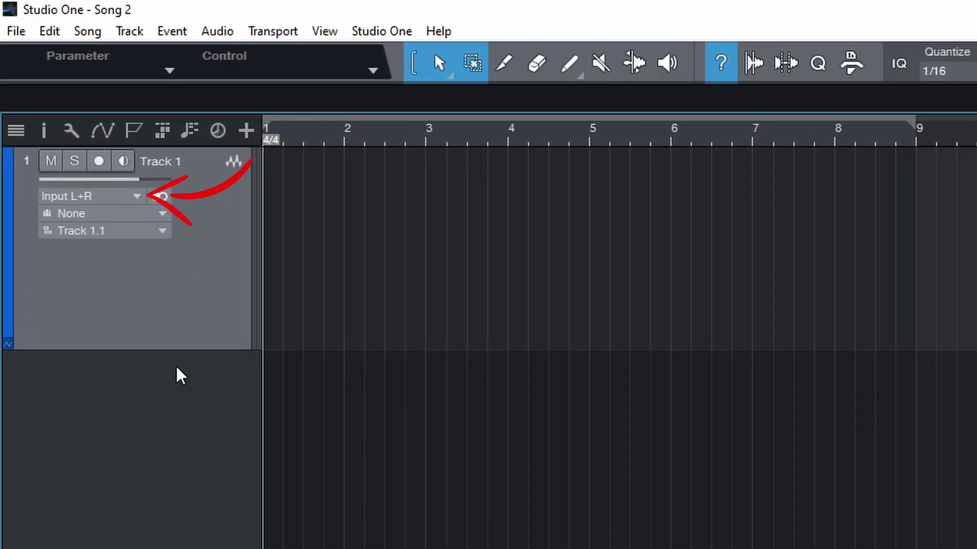
{"action": "left_click", "coordinate": [121, 200]}
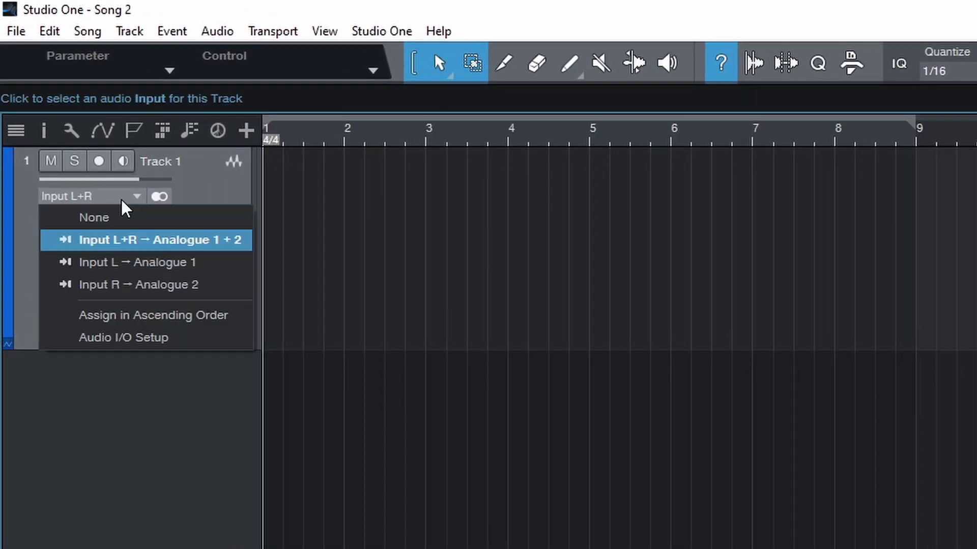
{"action": "left_click", "coordinate": [169, 265]}
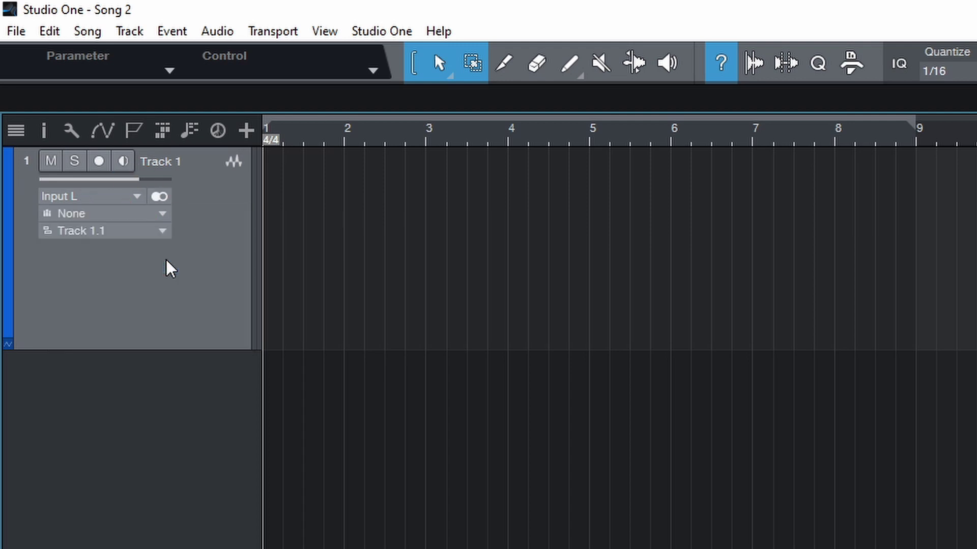
Step: Record-arm Track 1, turn on its input monitoring, and enable the metronome
{"action": "left_click", "coordinate": [99, 161]}
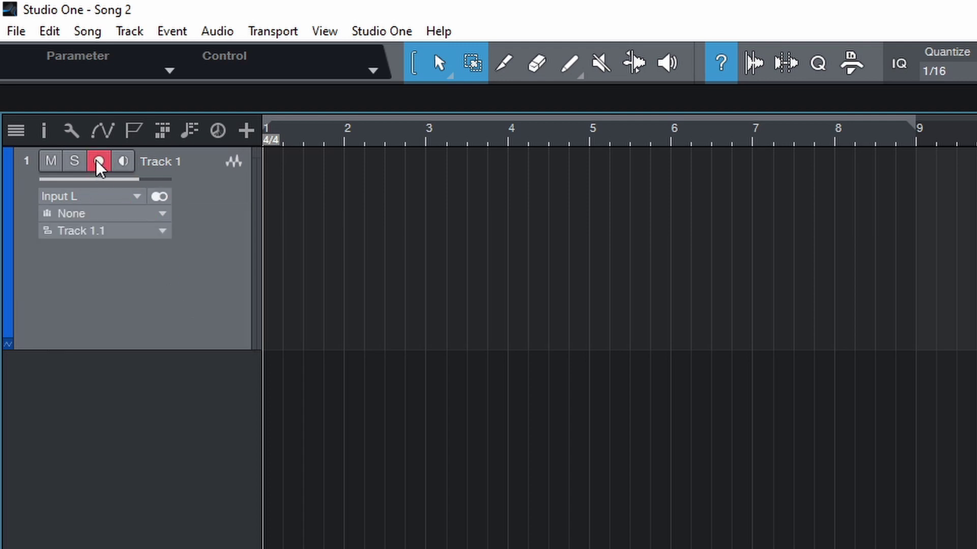
{"action": "left_click", "coordinate": [124, 163]}
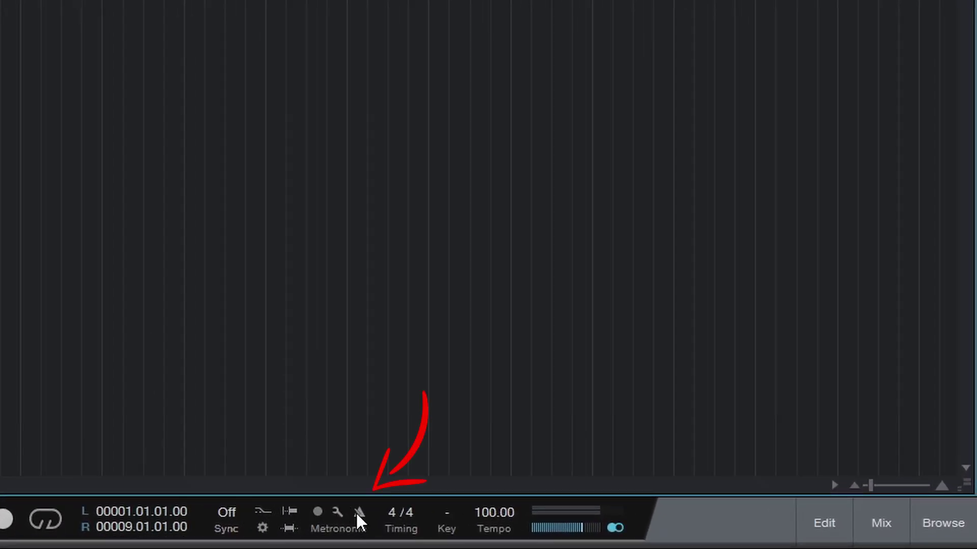
{"action": "left_click", "coordinate": [358, 513]}
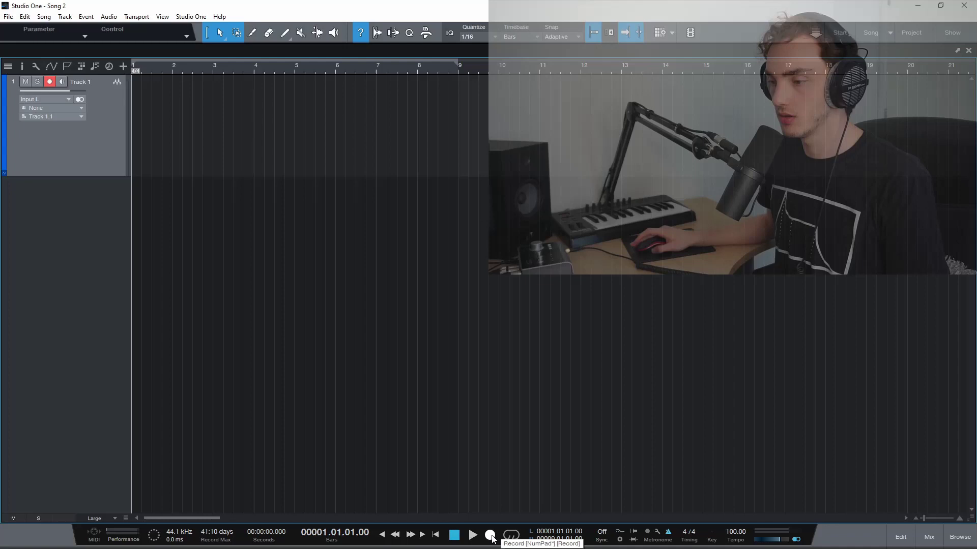
Step: Record a short take onto Track 1 to about bar 4.3 and add a Compressor insert
{"action": "left_click", "coordinate": [490, 535]}
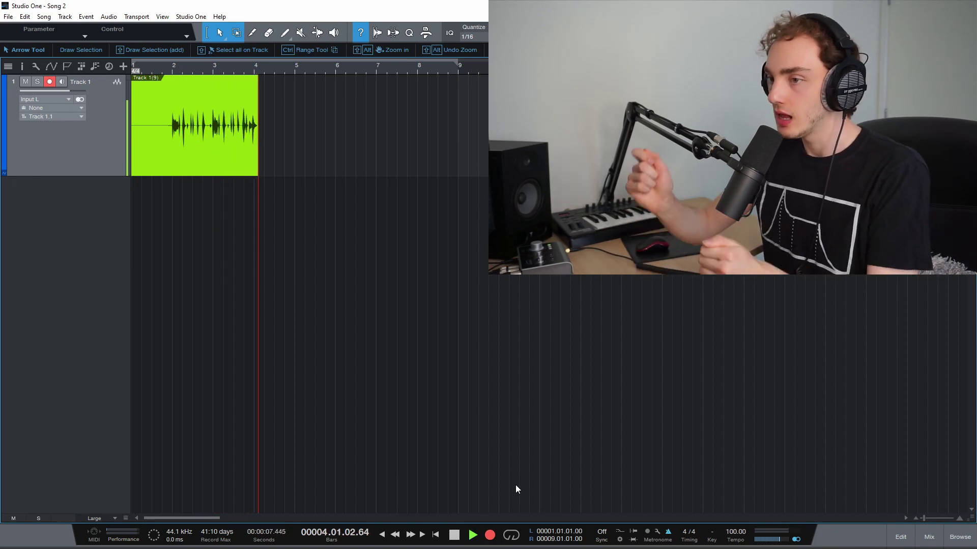
{"action": "key", "text": "space"}
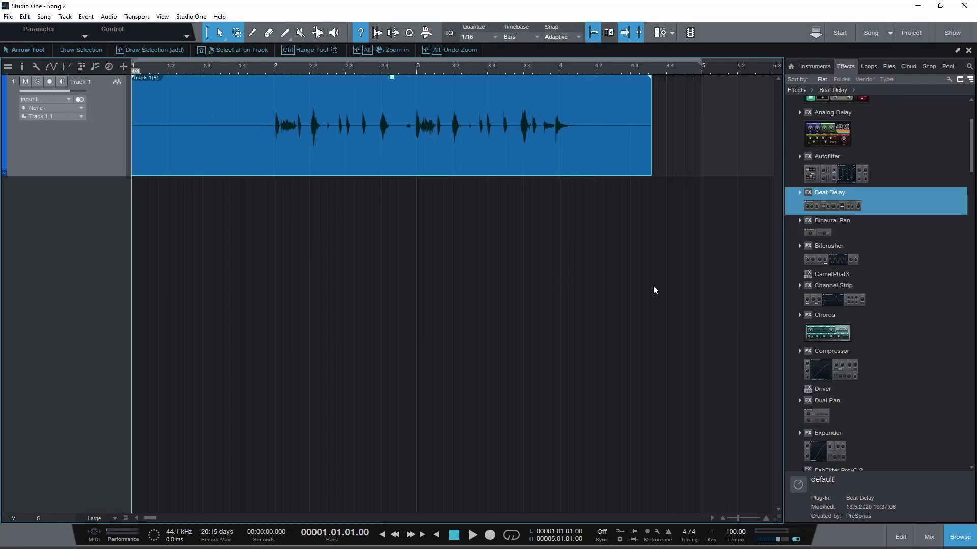
{"action": "left_click_drag", "start_coordinate": [852, 374], "coordinate": [463, 153]}
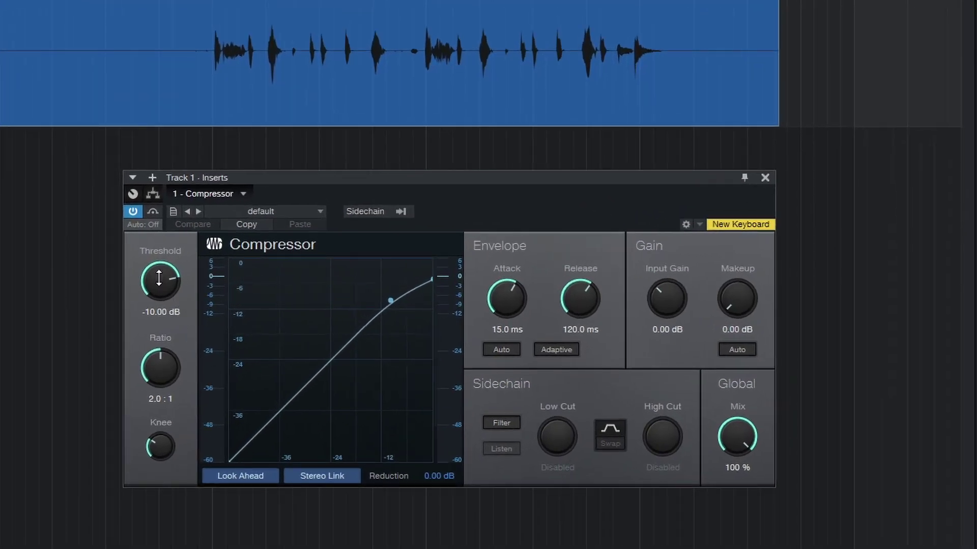
Step: Set the Compressor threshold to -21.04 dB and its ratio to 8.3:1
{"action": "left_click_drag", "start_coordinate": [159, 278], "coordinate": [159, 321]}
{"action": "left_click_drag", "start_coordinate": [163, 381], "coordinate": [161, 355]}
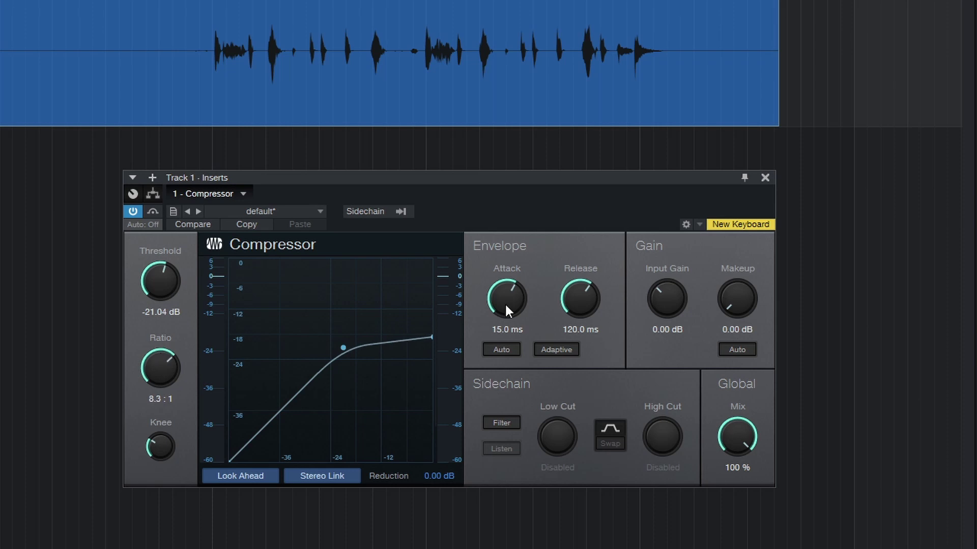
{"action": "left_click", "coordinate": [768, 176]}
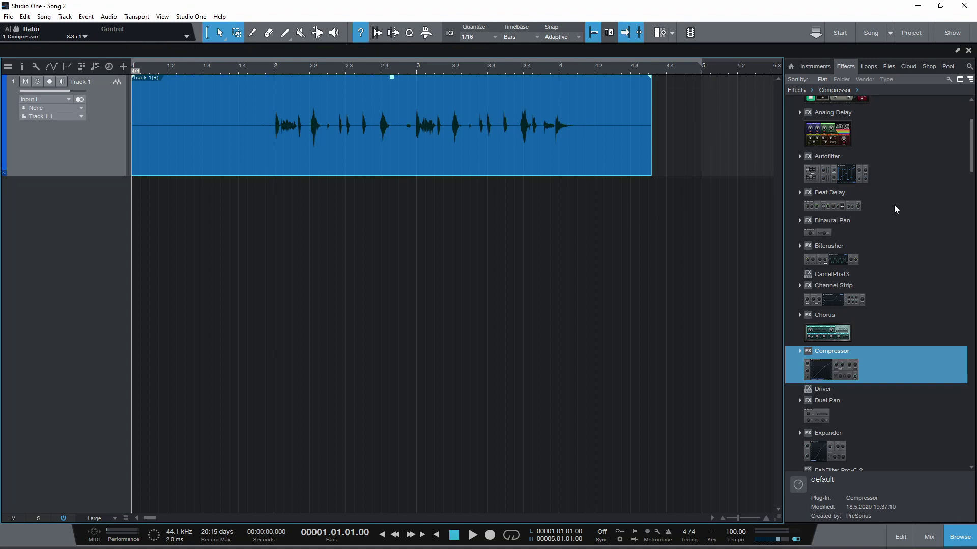
Step: Add a Beat Delay to Track 1 and place it ahead of the Compressor
{"action": "left_click_drag", "start_coordinate": [893, 206], "coordinate": [510, 135]}
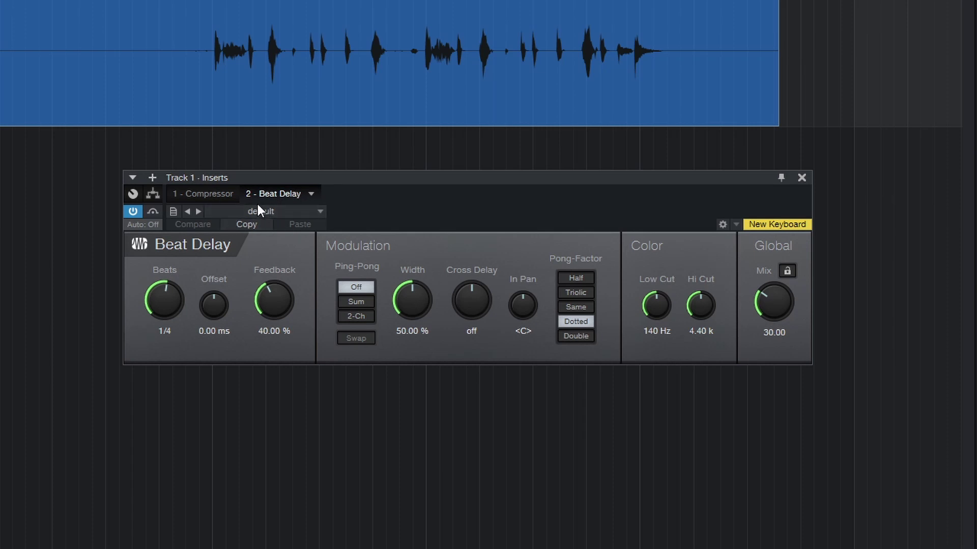
{"action": "left_click", "coordinate": [204, 193]}
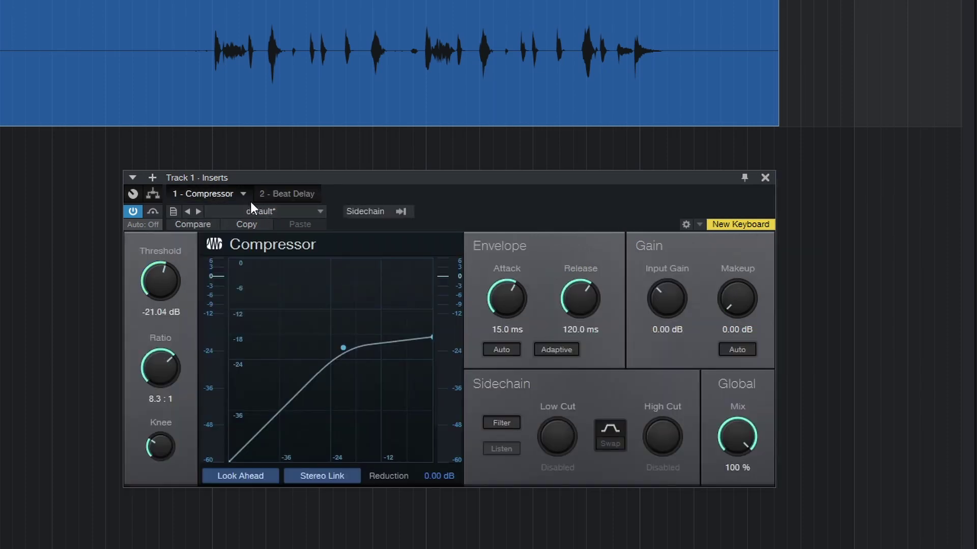
{"action": "left_click", "coordinate": [281, 194]}
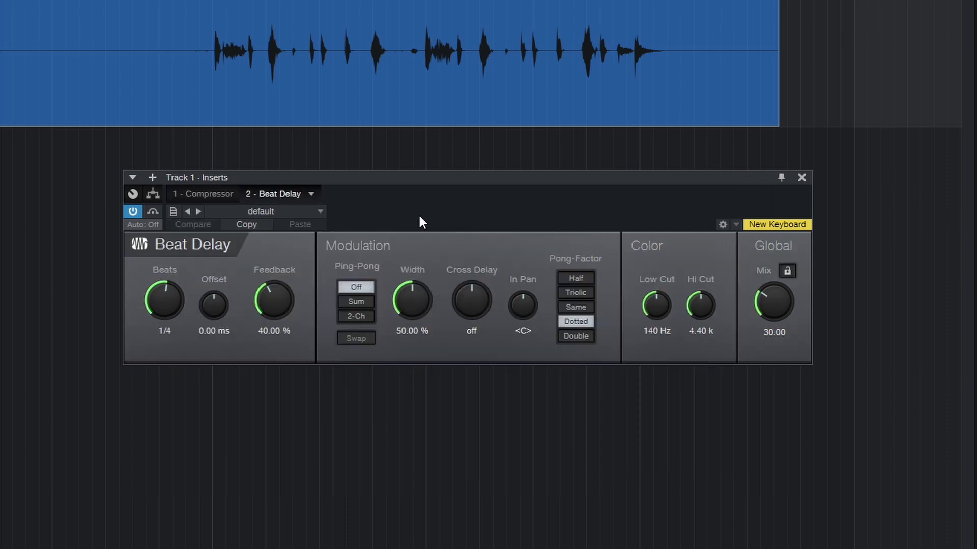
{"action": "left_click", "coordinate": [309, 194]}
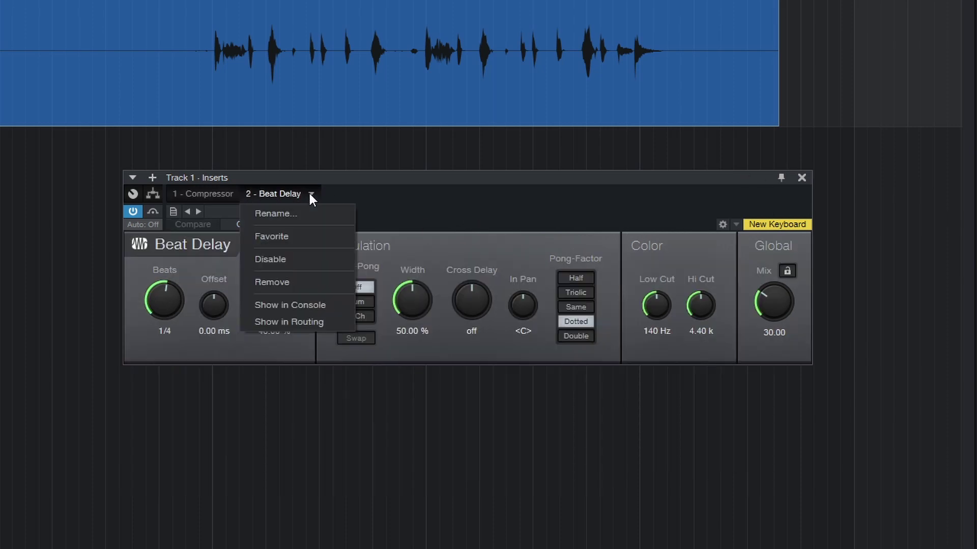
{"action": "left_click", "coordinate": [303, 282]}
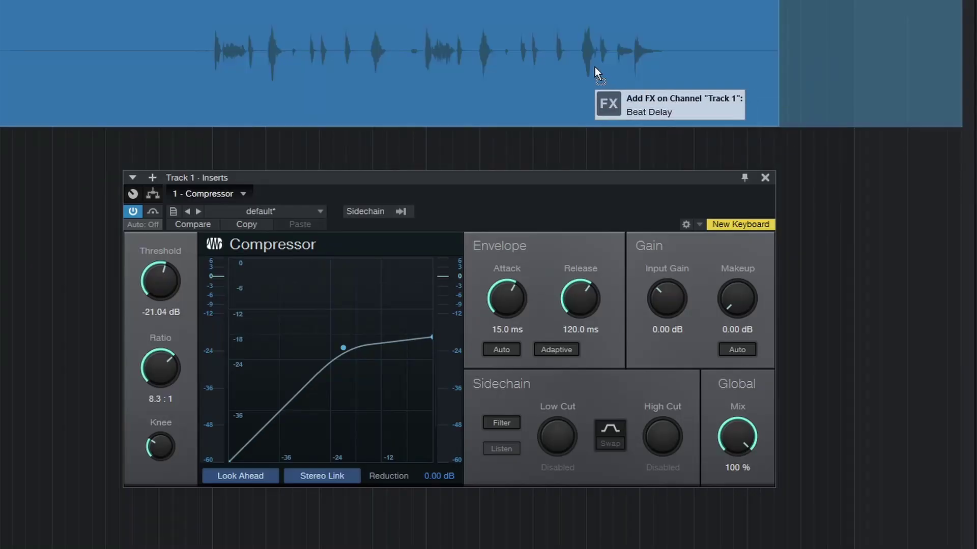
{"action": "left_click_drag", "start_coordinate": [596, 67], "coordinate": [596, 70]}
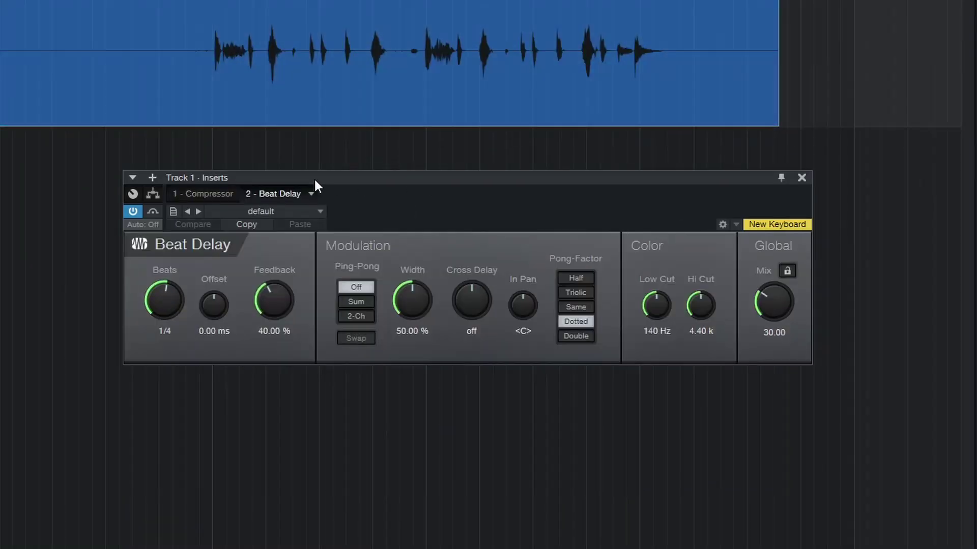
{"action": "left_click_drag", "start_coordinate": [279, 194], "coordinate": [195, 191]}
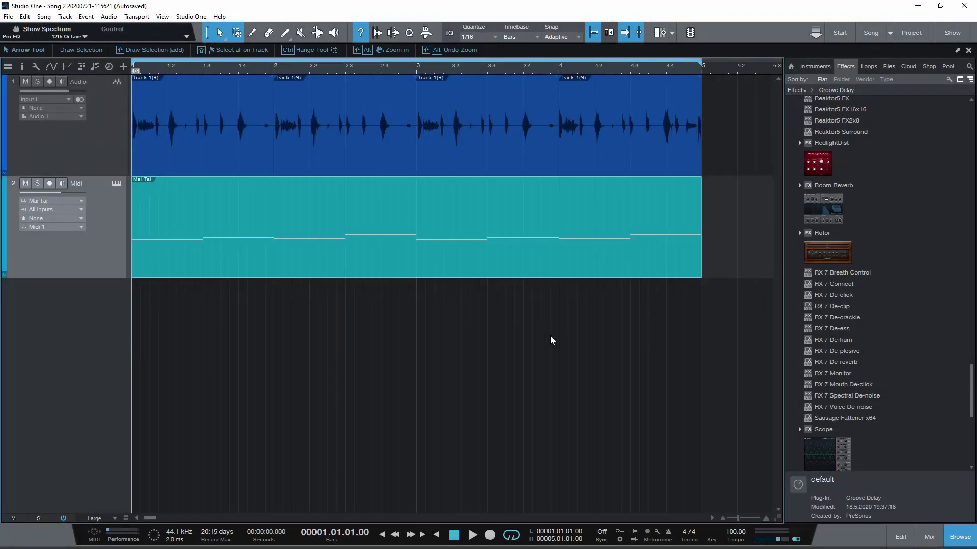
Step: In the mixer, check the main output and Mai Tai output routing, then show the Mai Tai editor
{"action": "left_click", "coordinate": [937, 539]}
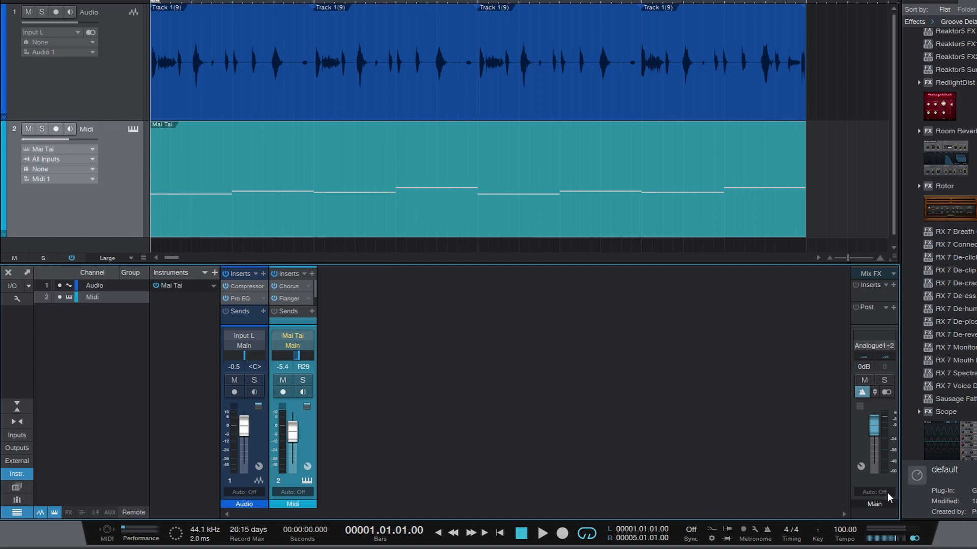
{"action": "left_click", "coordinate": [889, 506]}
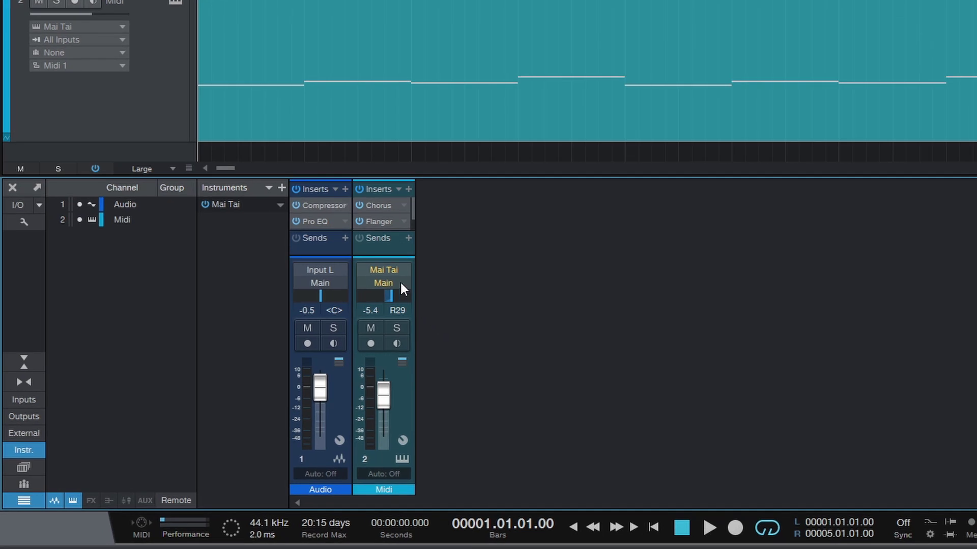
{"action": "left_click", "coordinate": [399, 283]}
{"action": "left_click", "coordinate": [561, 335]}
{"action": "left_click", "coordinate": [397, 270]}
Step: Enlarge the console, pan the Mai Tai channel to L38 and lower its fader to -5.9 dB
{"action": "left_click_drag", "start_coordinate": [526, 176], "coordinate": [533, 68]}
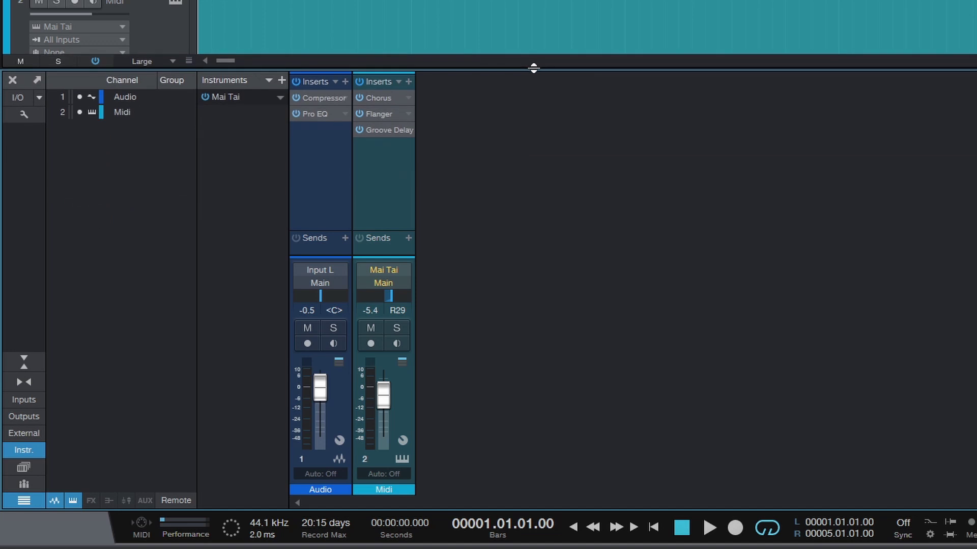
{"action": "left_click_drag", "start_coordinate": [392, 230], "coordinate": [389, 180]}
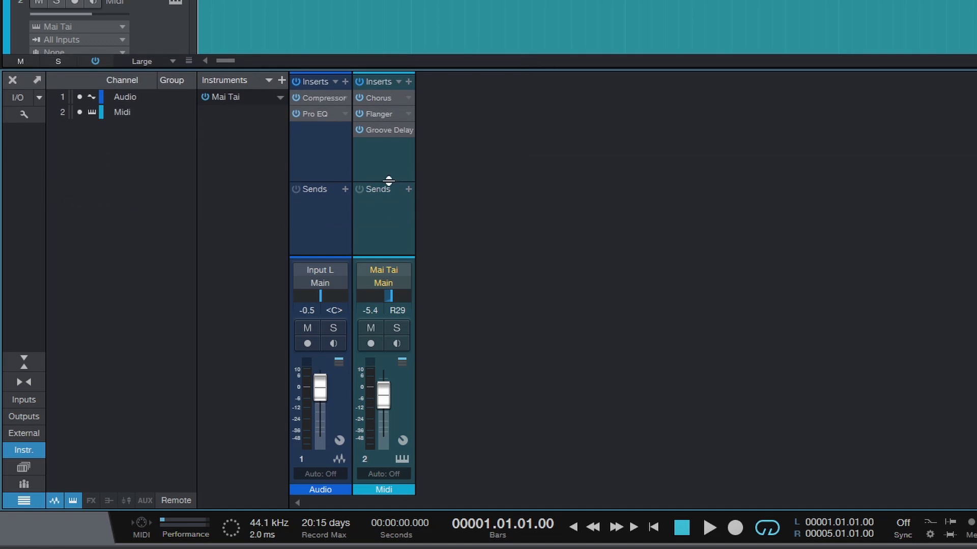
{"action": "mouse_move", "coordinate": [385, 288]}
{"action": "left_mouse_down"}
{"action": "mouse_move", "coordinate": [366, 300]}
{"action": "mouse_move", "coordinate": [403, 300]}
{"action": "mouse_move", "coordinate": [374, 304]}
{"action": "left_mouse_up"}
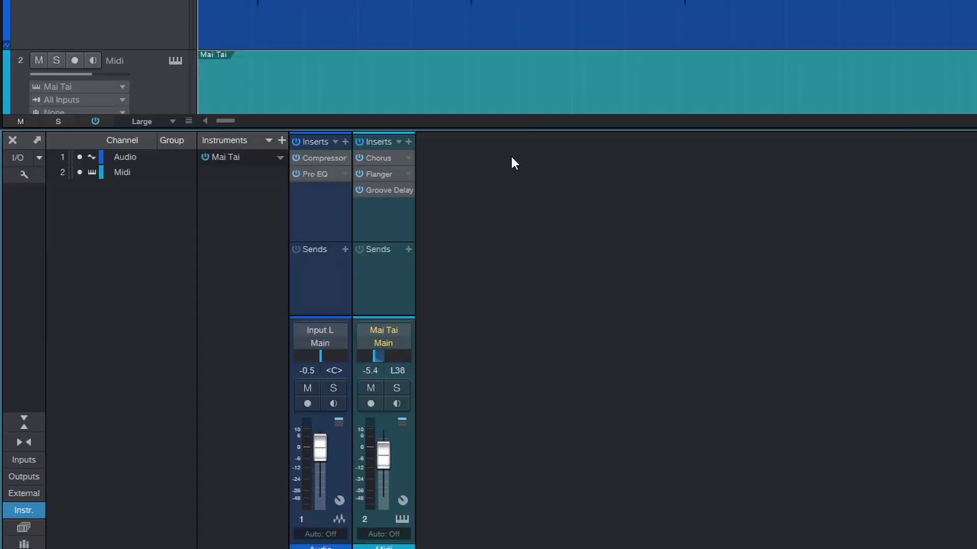
{"action": "scroll", "coordinate": [384, 404], "scroll_direction": "down", "scroll_amount": 1}
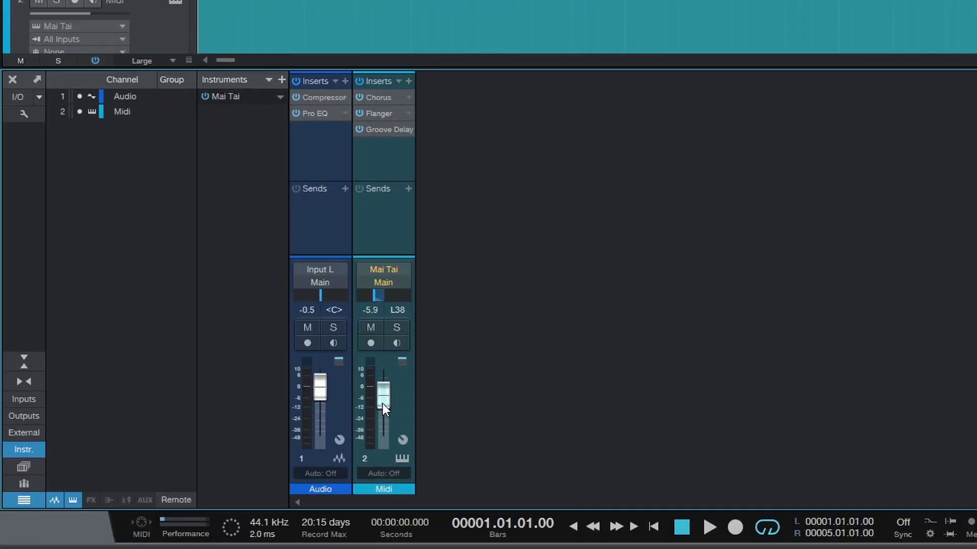
Step: Play the song back to check the mix, then try moving the Compressor insert
{"action": "key", "text": "space"}
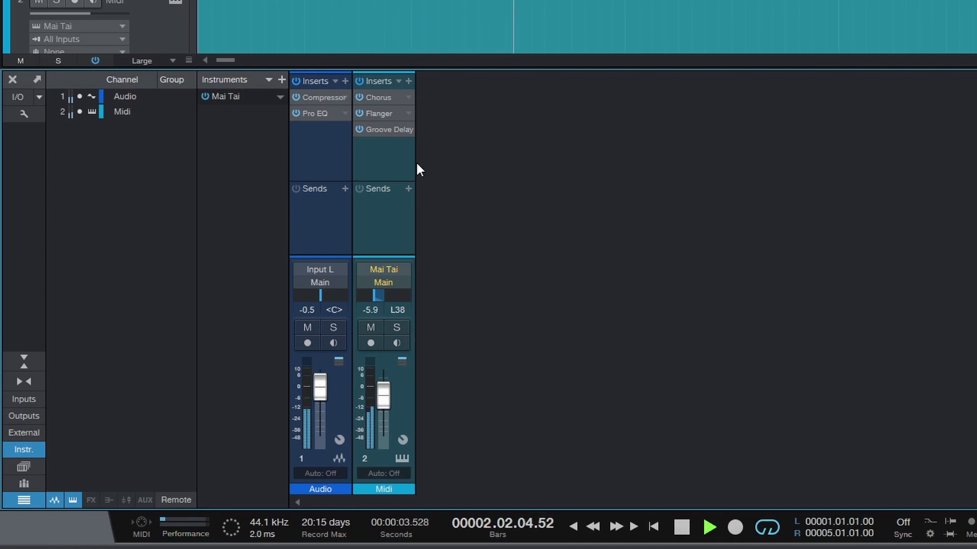
{"action": "key", "text": "space"}
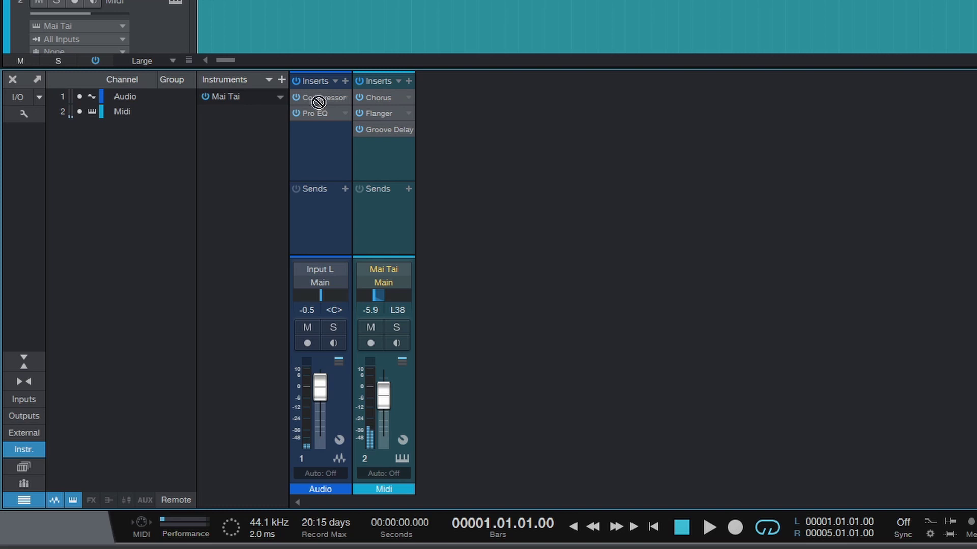
{"action": "left_click_drag", "start_coordinate": [316, 99], "coordinate": [320, 100]}
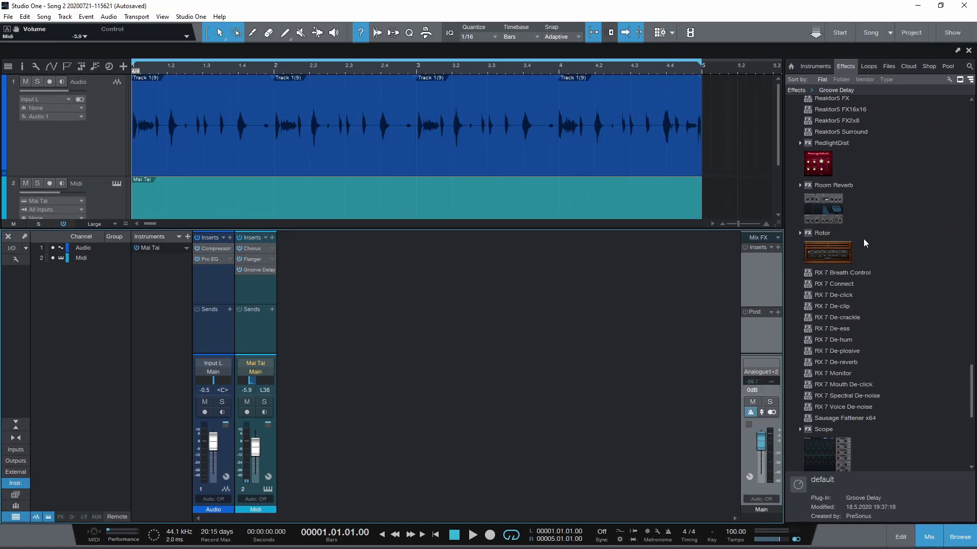
Step: Create a Room Reverb FX channel fed by an Audio channel send at -2.1
{"action": "left_click_drag", "start_coordinate": [841, 200], "coordinate": [217, 336]}
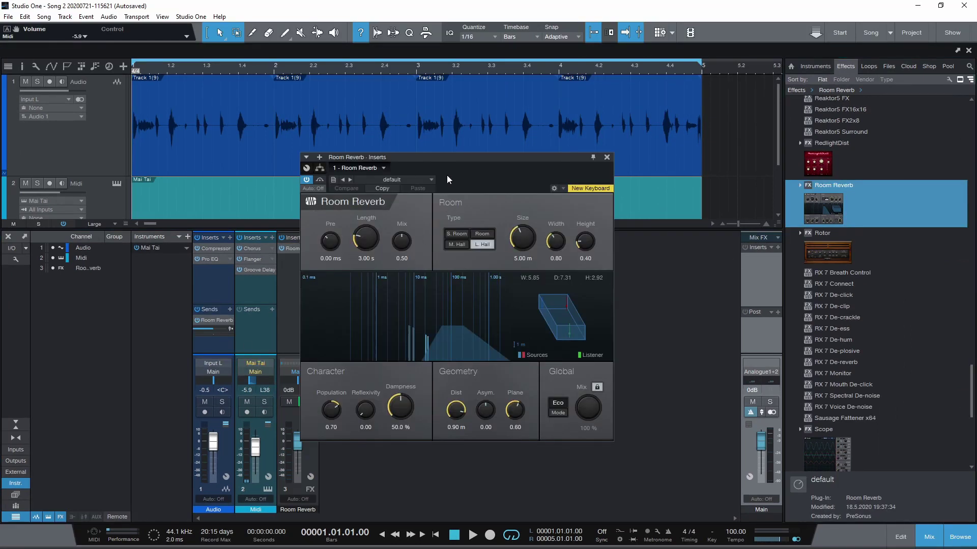
{"action": "left_click_drag", "start_coordinate": [450, 160], "coordinate": [584, 168]}
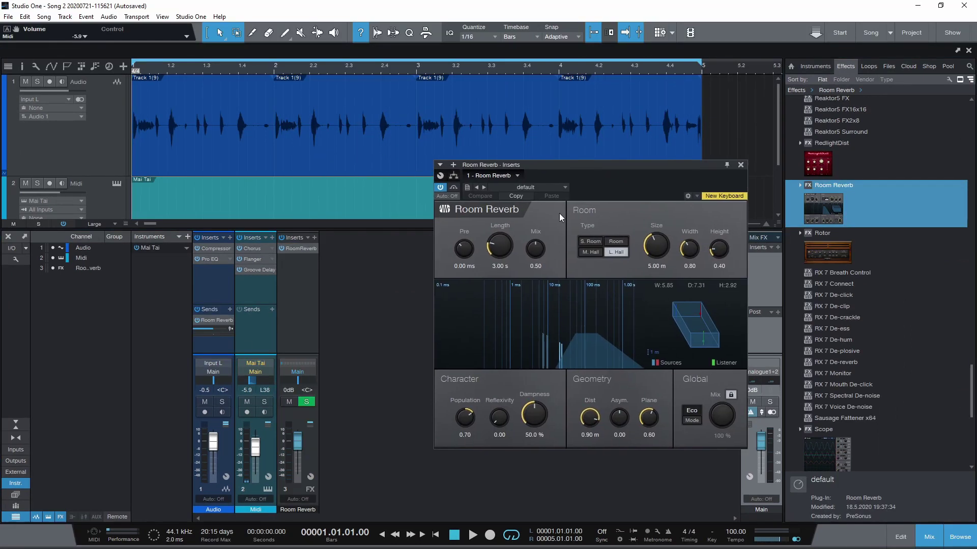
{"action": "left_click", "coordinate": [301, 509]}
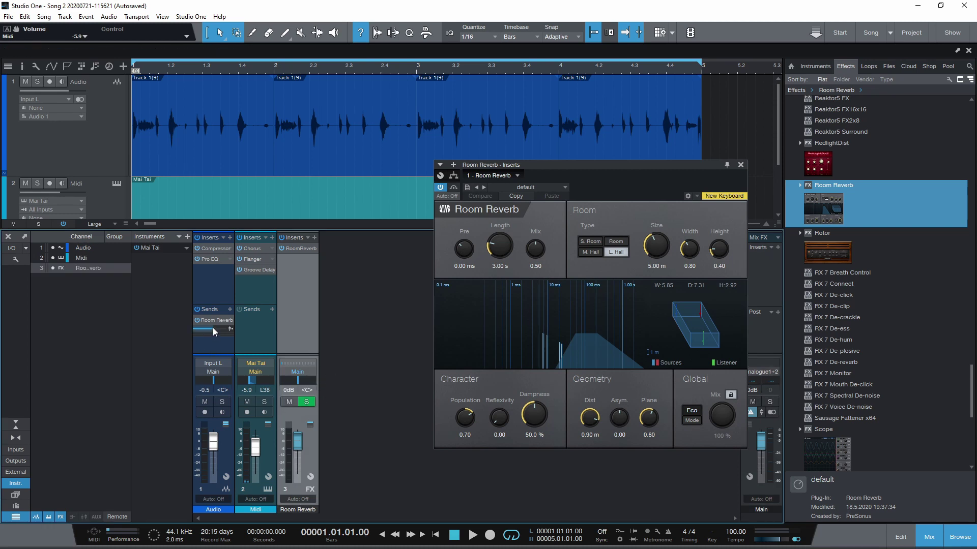
{"action": "left_click_drag", "start_coordinate": [213, 328], "coordinate": [206, 331]}
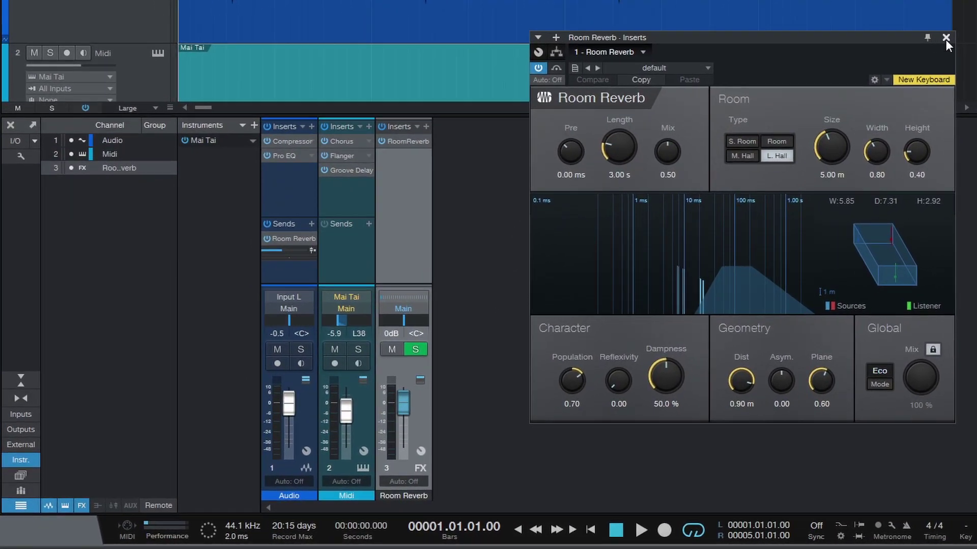
Step: Move Groove Delay above Flanger on the Midi channel and bypass its inserts
{"action": "left_click", "coordinate": [741, 165]}
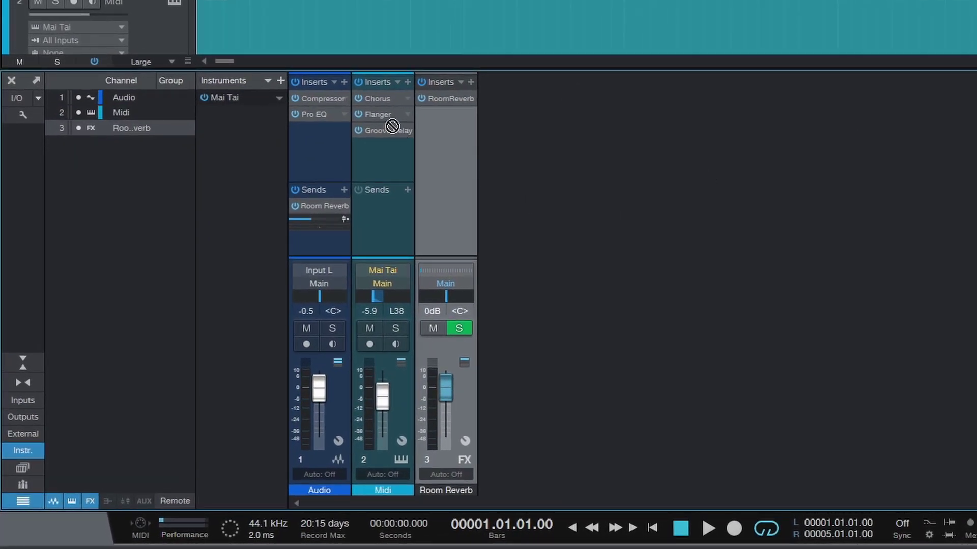
{"action": "mouse_move", "coordinate": [392, 126]}
{"action": "left_mouse_down"}
{"action": "mouse_move", "coordinate": [392, 109]}
{"action": "mouse_move", "coordinate": [390, 136]}
{"action": "left_mouse_up"}
{"action": "left_click", "coordinate": [358, 82]}
Step: Re-enable the Midi inserts, extend the loop end slightly, and set Export Mixdown to Between Loop
{"action": "left_click", "coordinate": [358, 82]}
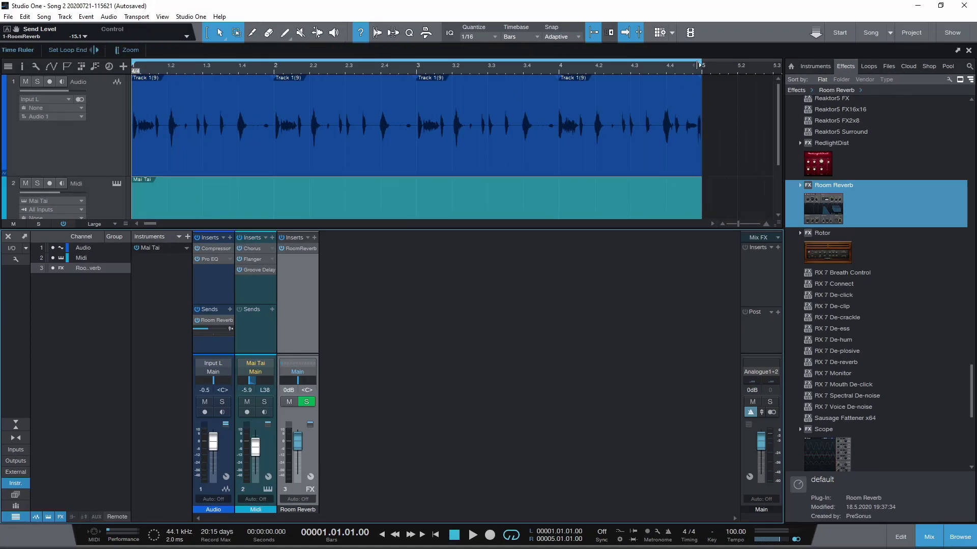
{"action": "left_click_drag", "start_coordinate": [701, 63], "coordinate": [706, 63]}
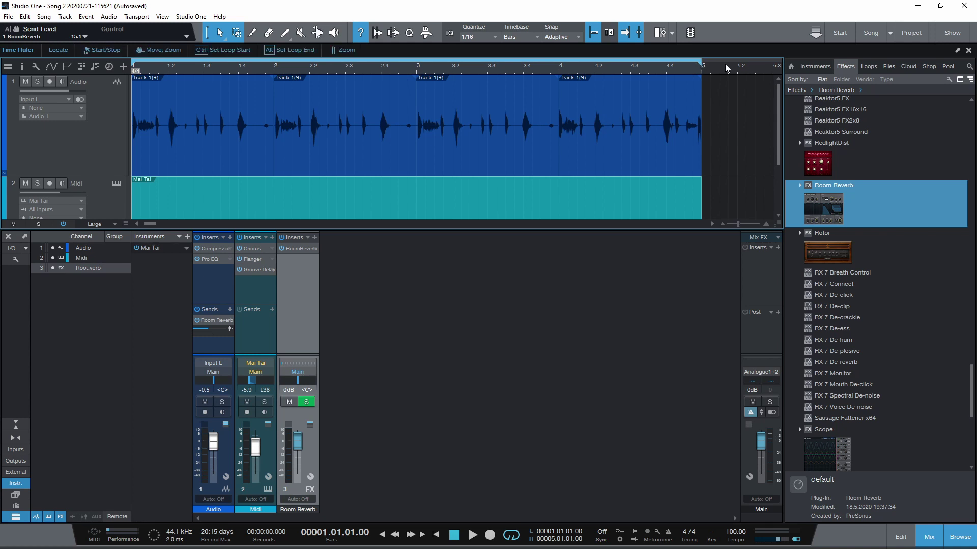
{"action": "left_click", "coordinate": [53, 17]}
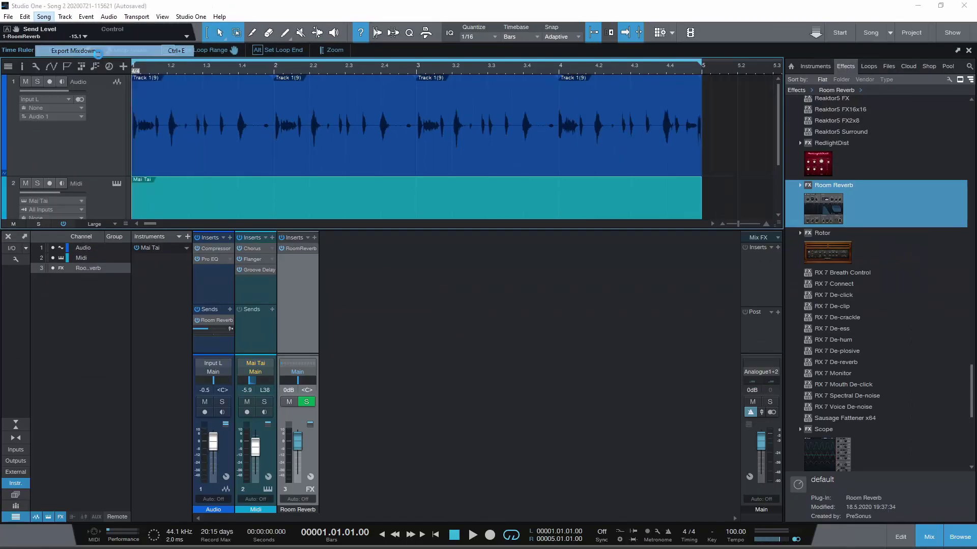
{"action": "left_click", "coordinate": [109, 72]}
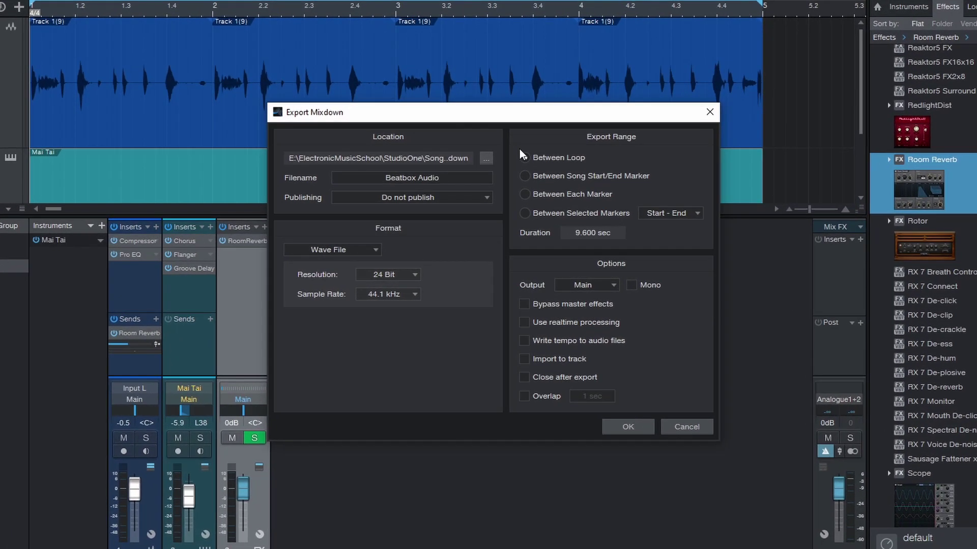
{"action": "left_click", "coordinate": [524, 142]}
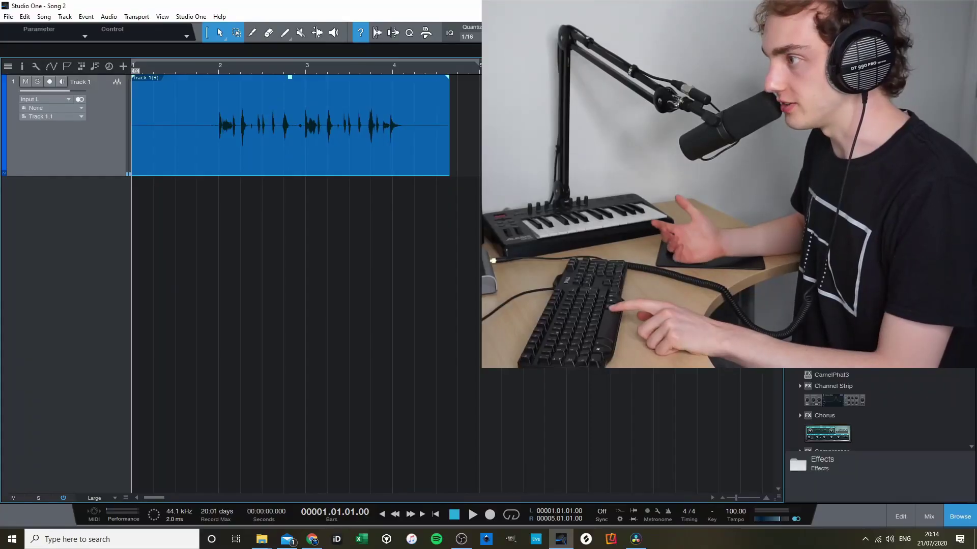
Step: Play and stop the song, then move the playhead back a bar and to the start
{"action": "key", "text": "space"}
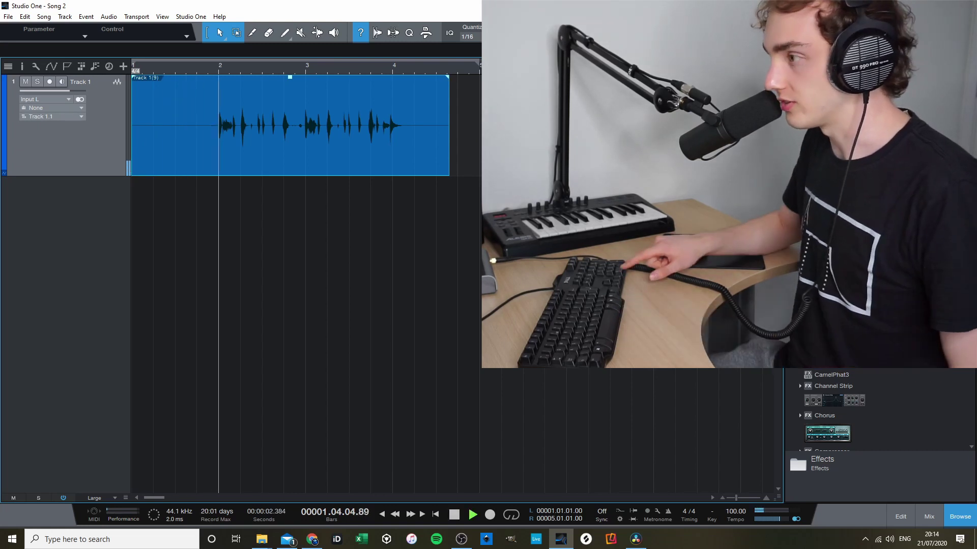
{"action": "key", "text": "space"}
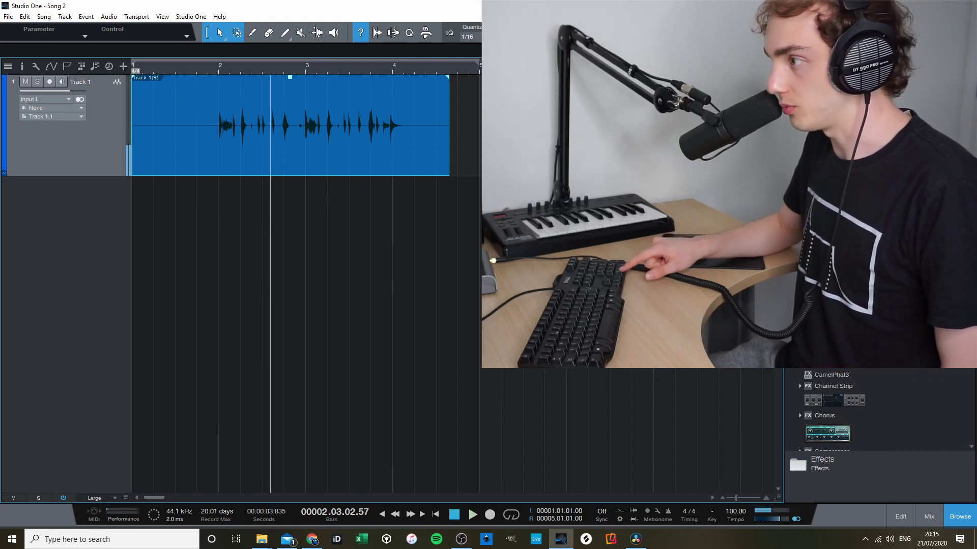
{"action": "key", "text": "KP_Subtract"}
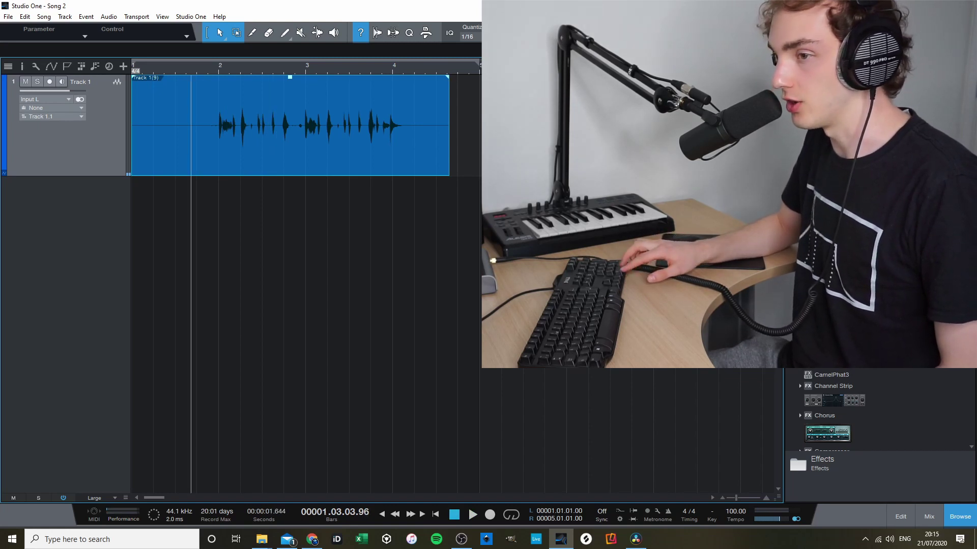
{"action": "key", "text": "KP_Decimal"}
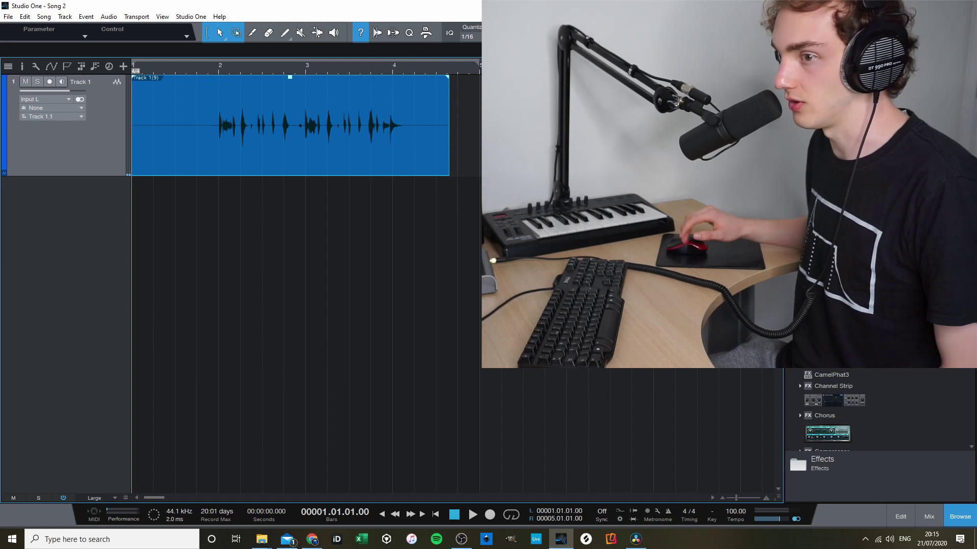
Step: Add audio Track 2 below Track 1, record a brief take at bar 1, and adjust the zoom
{"action": "double_click", "coordinate": [285, 279]}
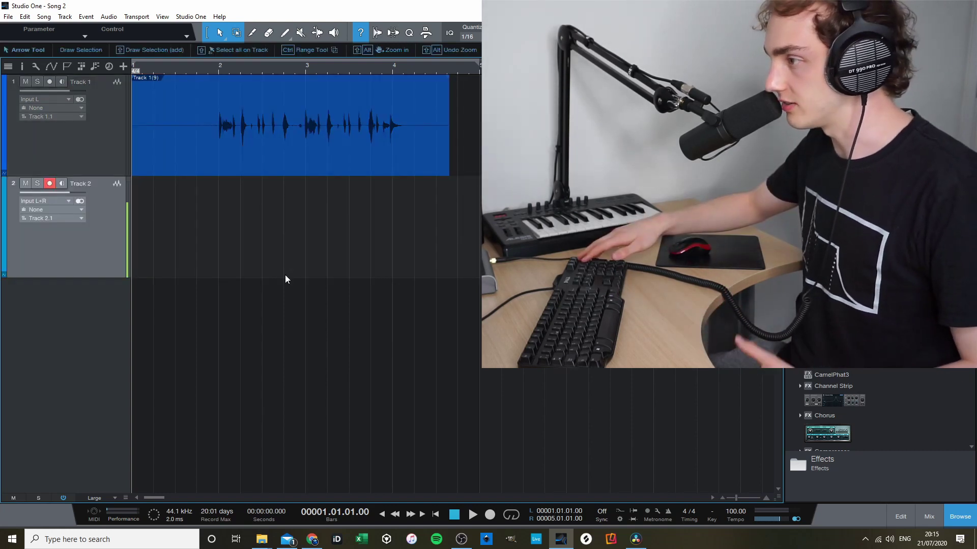
{"action": "key", "text": "KP_Multiply"}
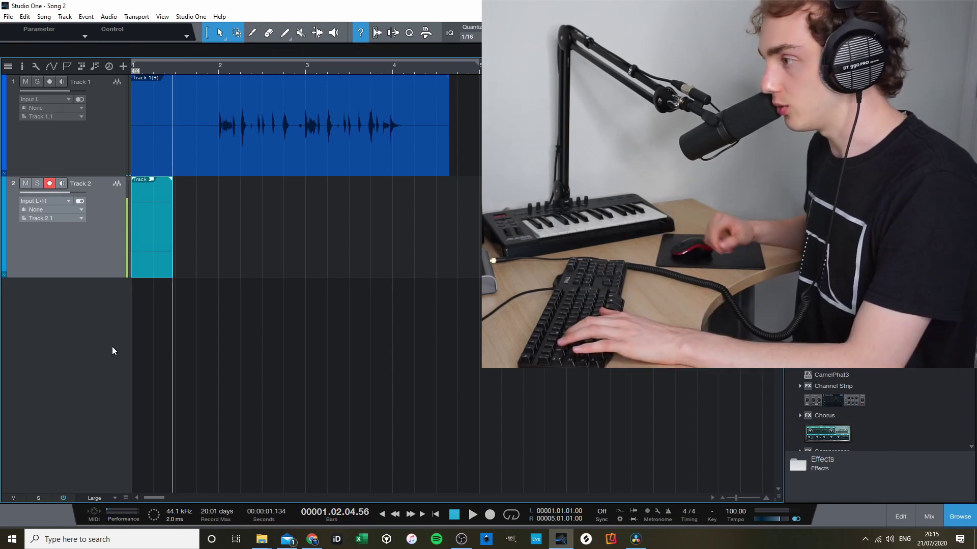
{"action": "key", "text": "w"}
{"action": "key", "text": "e"}
{"action": "key", "text": "e"}
{"action": "key", "text": "w"}
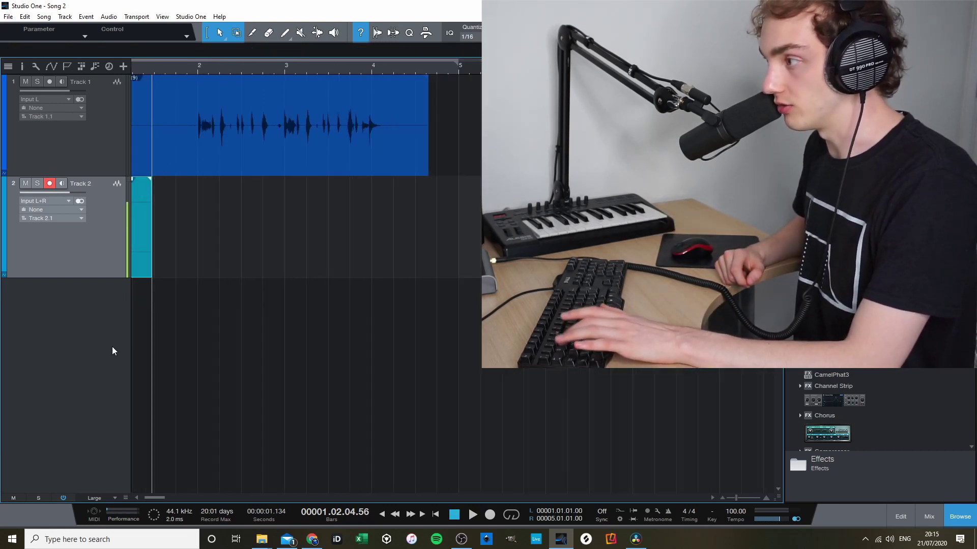
{"action": "key", "text": "e"}
{"action": "key", "text": "w"}
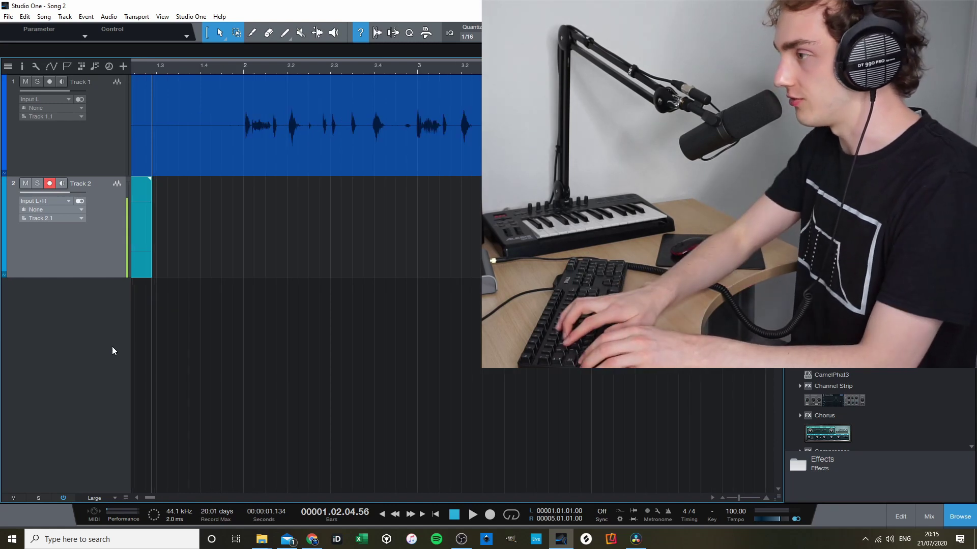
Step: Resize the track lanes to medium height
{"action": "key", "text": "shift+w"}
{"action": "key", "text": "shift+e"}
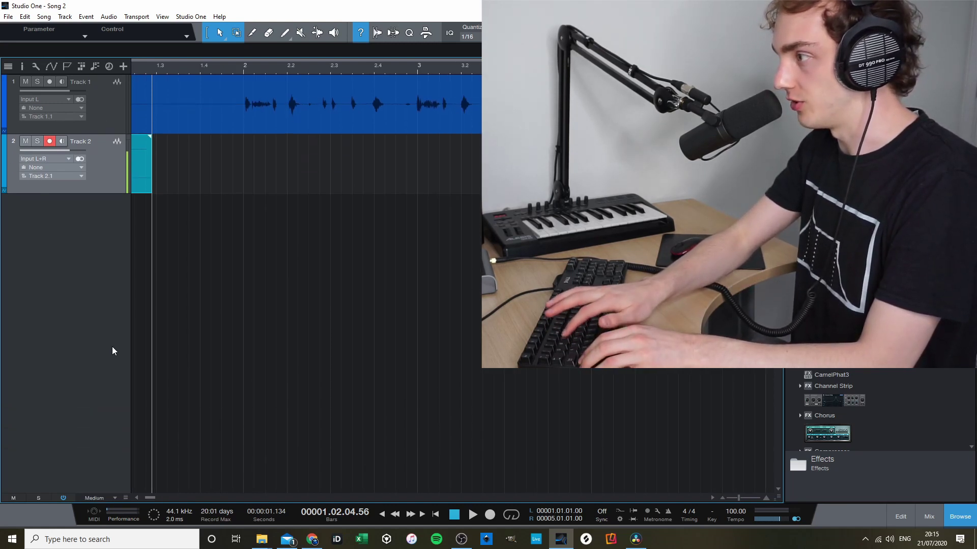
{"action": "key", "text": "shift+e"}
Step: Turn on auto-scroll and zoom out to show bars 1 to 9
{"action": "key", "text": "shift+w"}
{"action": "key", "text": "shift+w"}
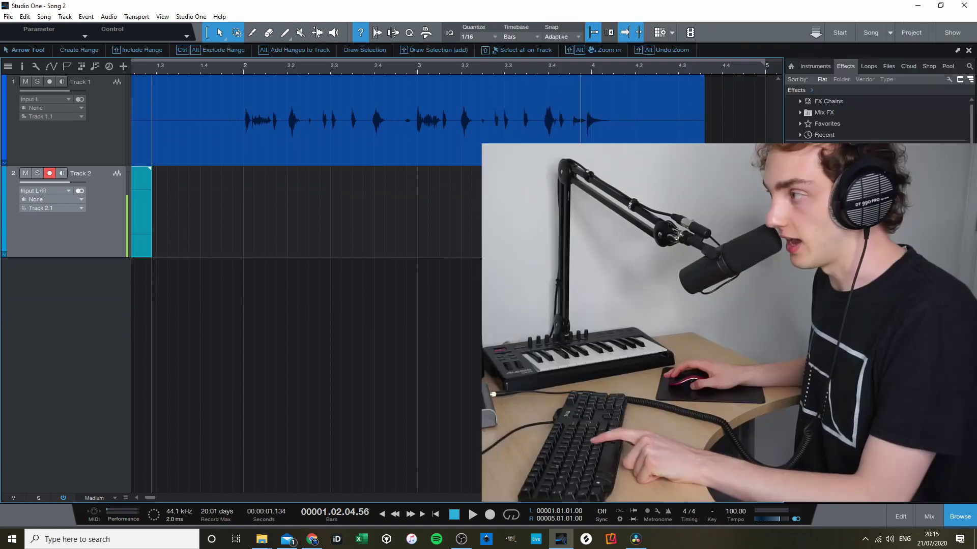
{"action": "left_click", "coordinate": [593, 33]}
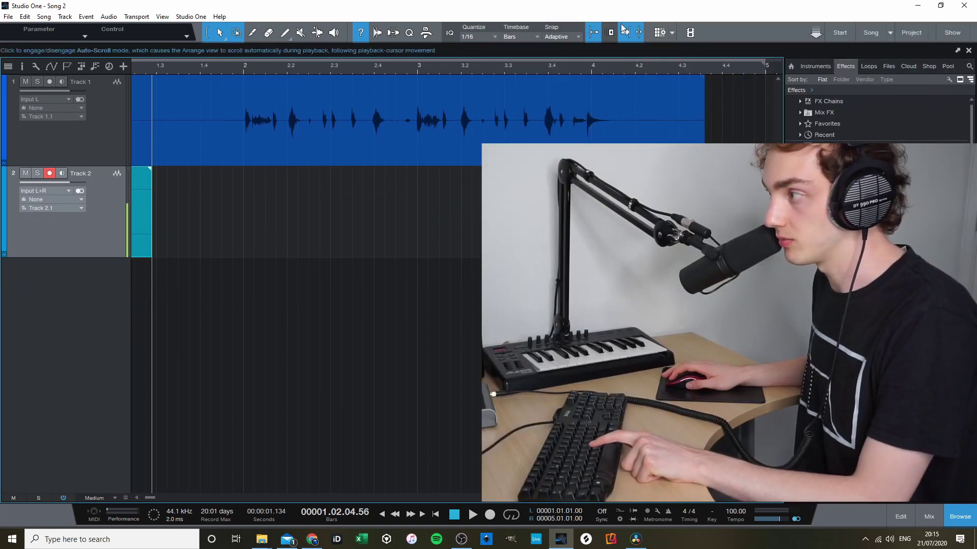
{"action": "key", "text": "w"}
{"action": "key", "text": "w"}
{"action": "key", "text": "w"}
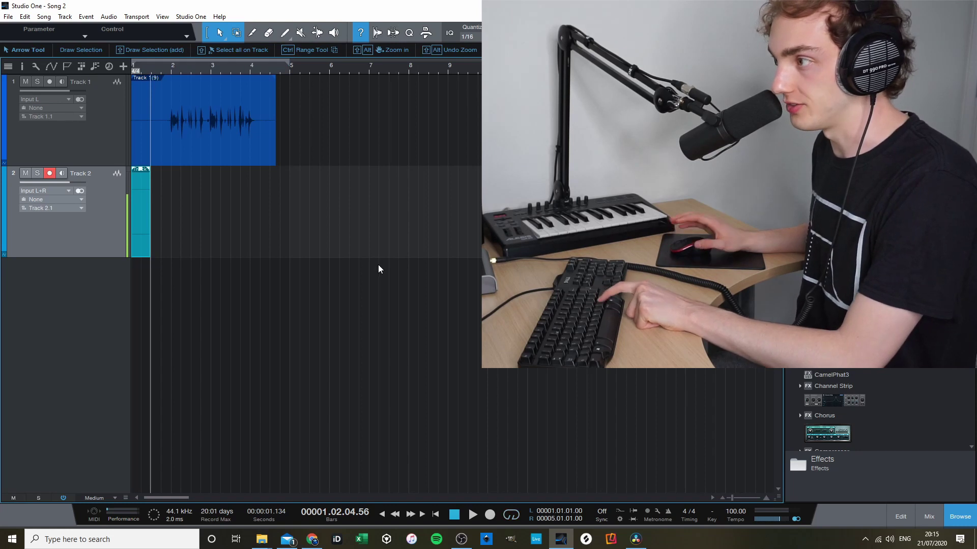
Step: Duplicate Track 1's audio clip directly after itself
{"action": "key", "text": "Up"}
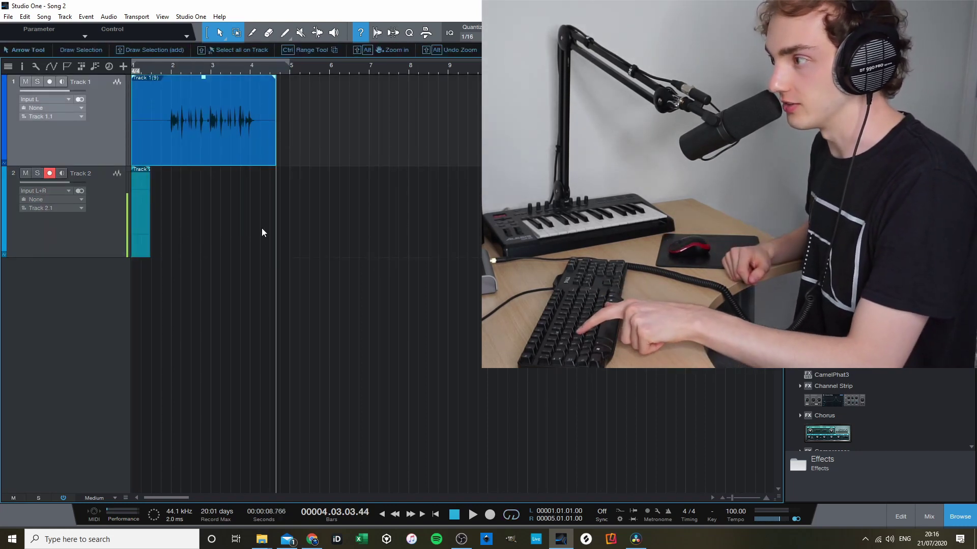
{"action": "key", "text": "d"}
{"action": "key", "text": "d"}
{"action": "key", "text": "e"}
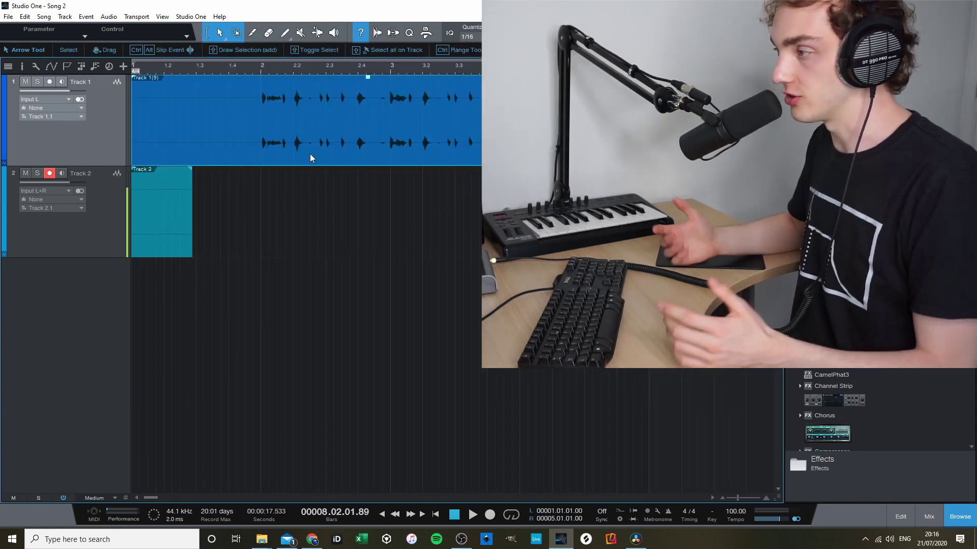
{"action": "key", "text": "alt"}
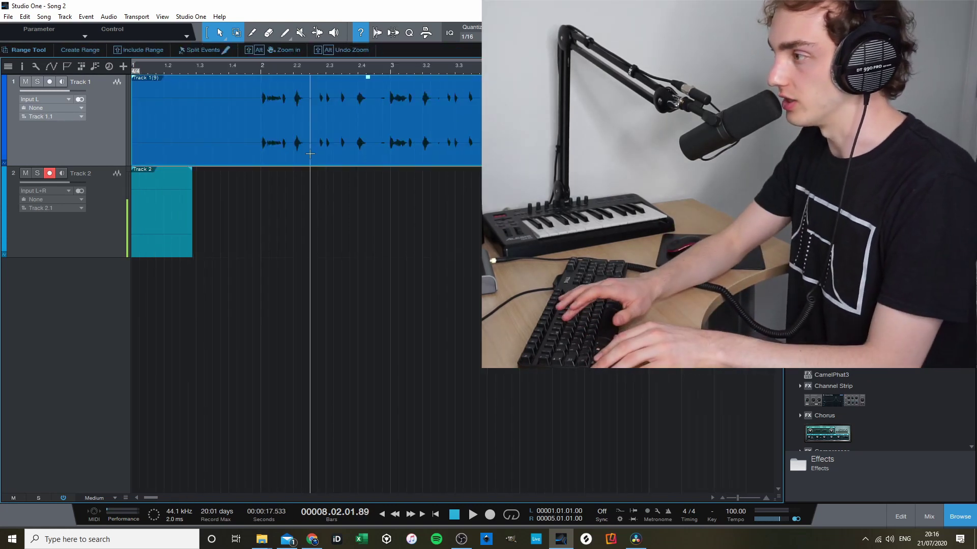